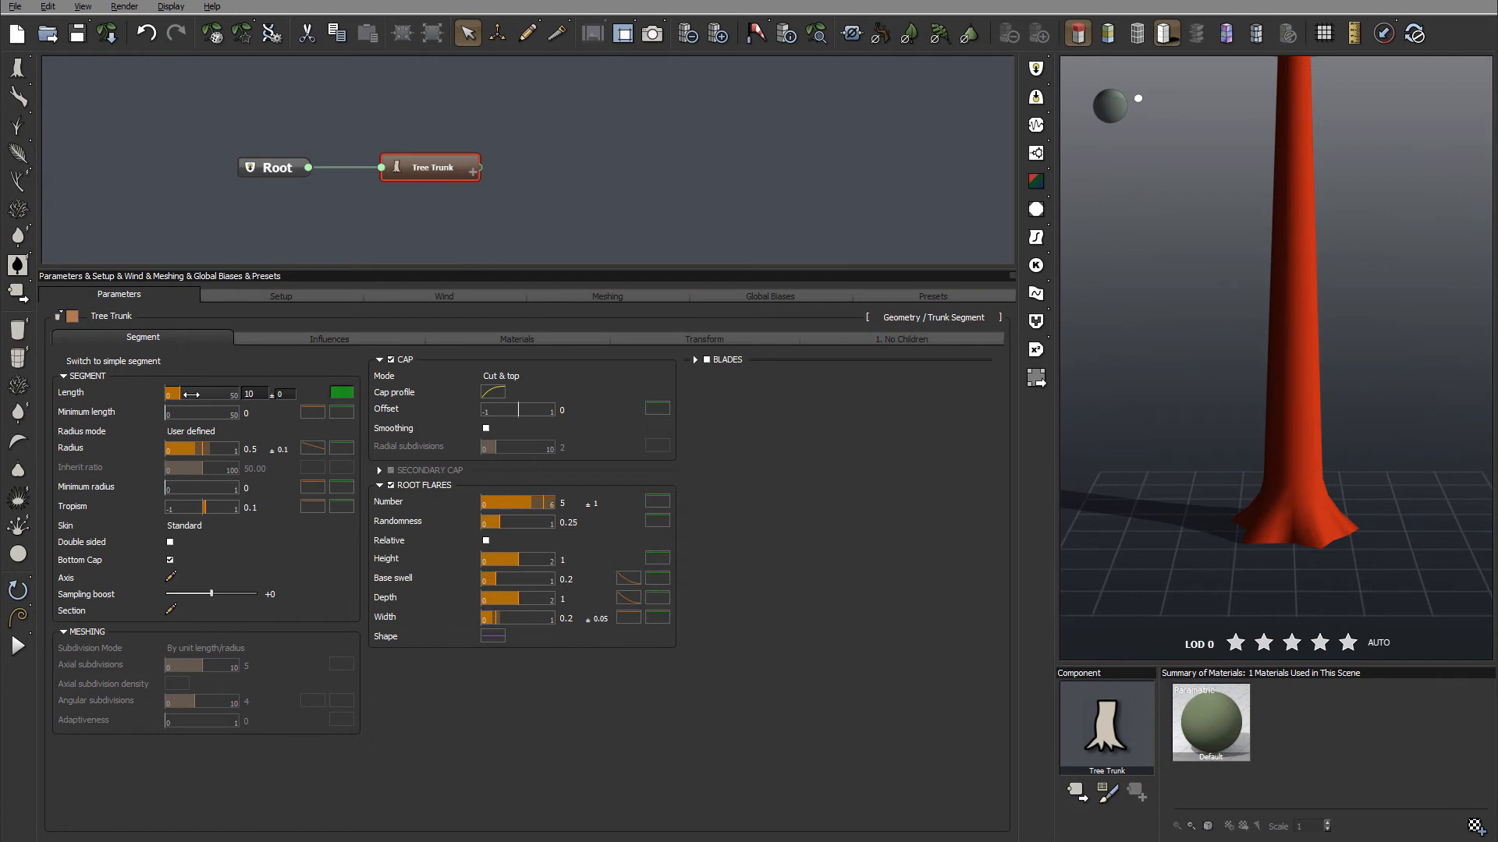
# Step: Set the tree trunk's length to 6 with a random variance of 2
pyautogui.moveTo(185, 395); pyautogui.dragTo(181, 395)
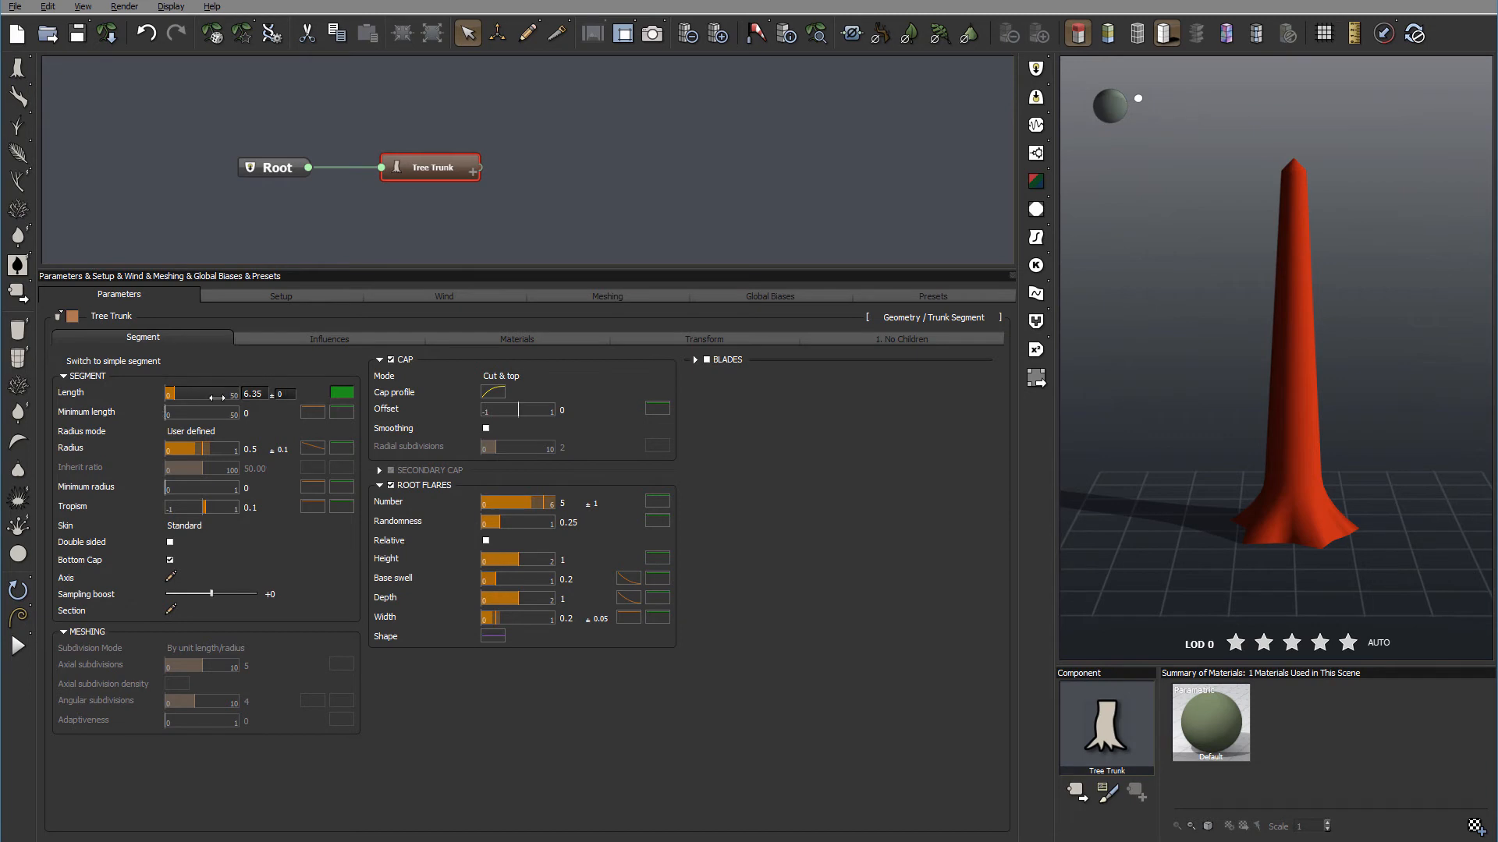
pyautogui.click(257, 394)
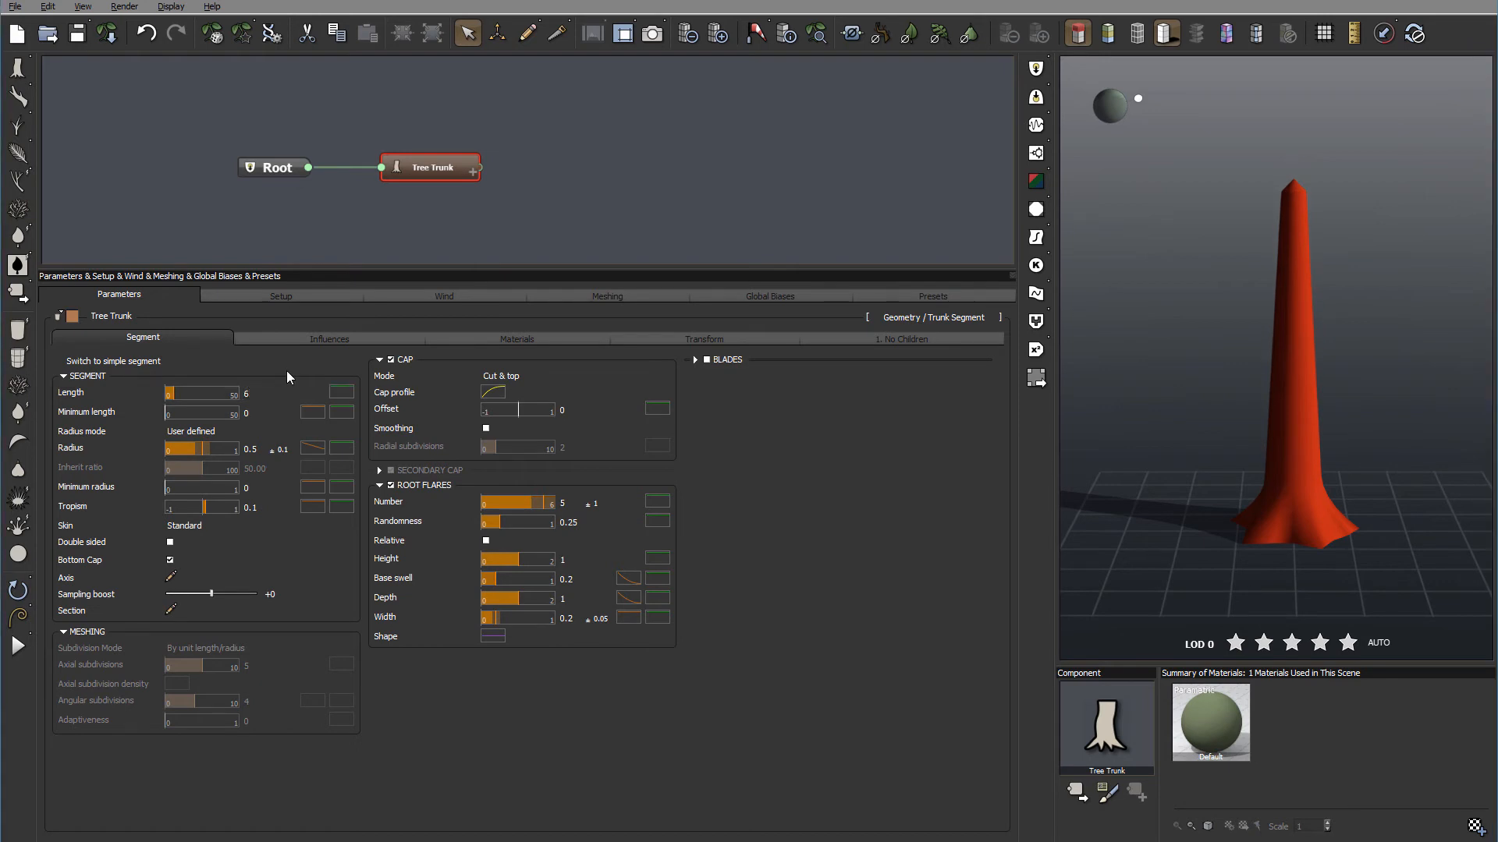
pyautogui.click(281, 394)
pyautogui.press('Return')
pyautogui.moveTo(281, 394)
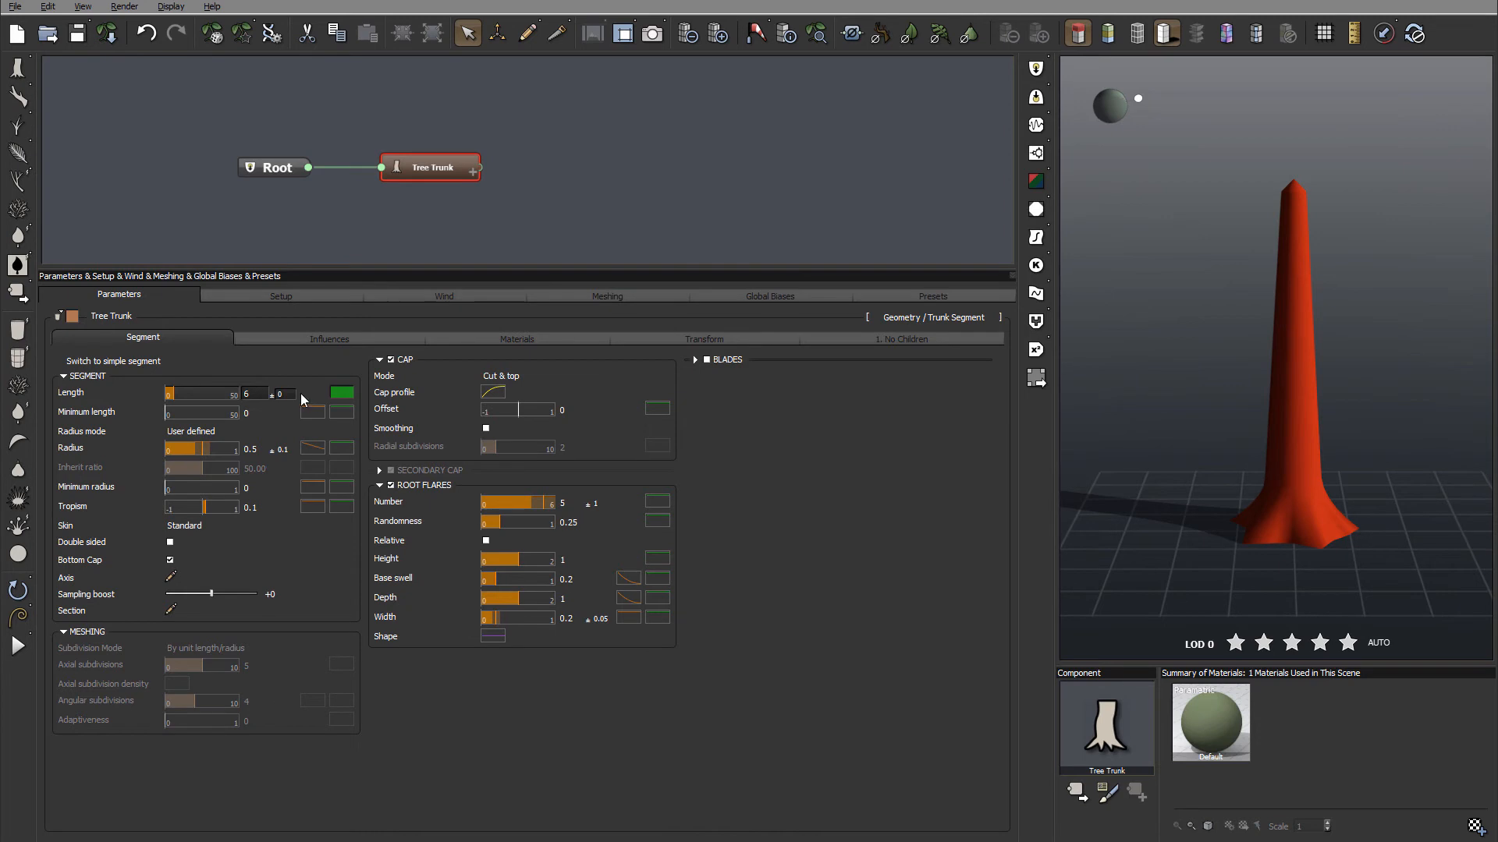
pyautogui.doubleClick(282, 395)
pyautogui.click(312, 359)
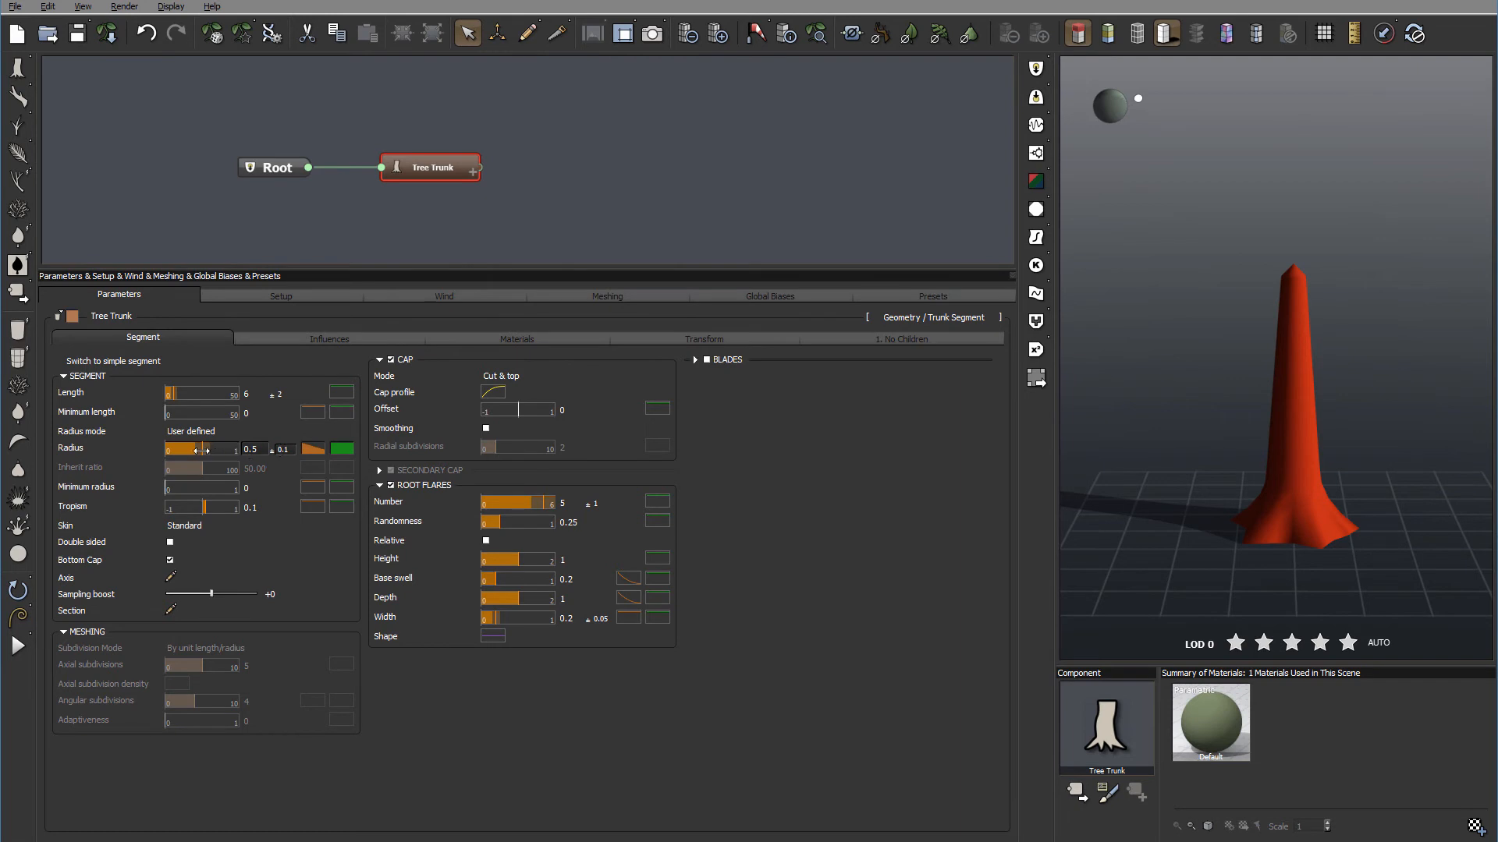
# Step: Review the length parameter's randomness options and compare the trunk with root flares disabled and enabled
pyautogui.rightClick(69, 396)
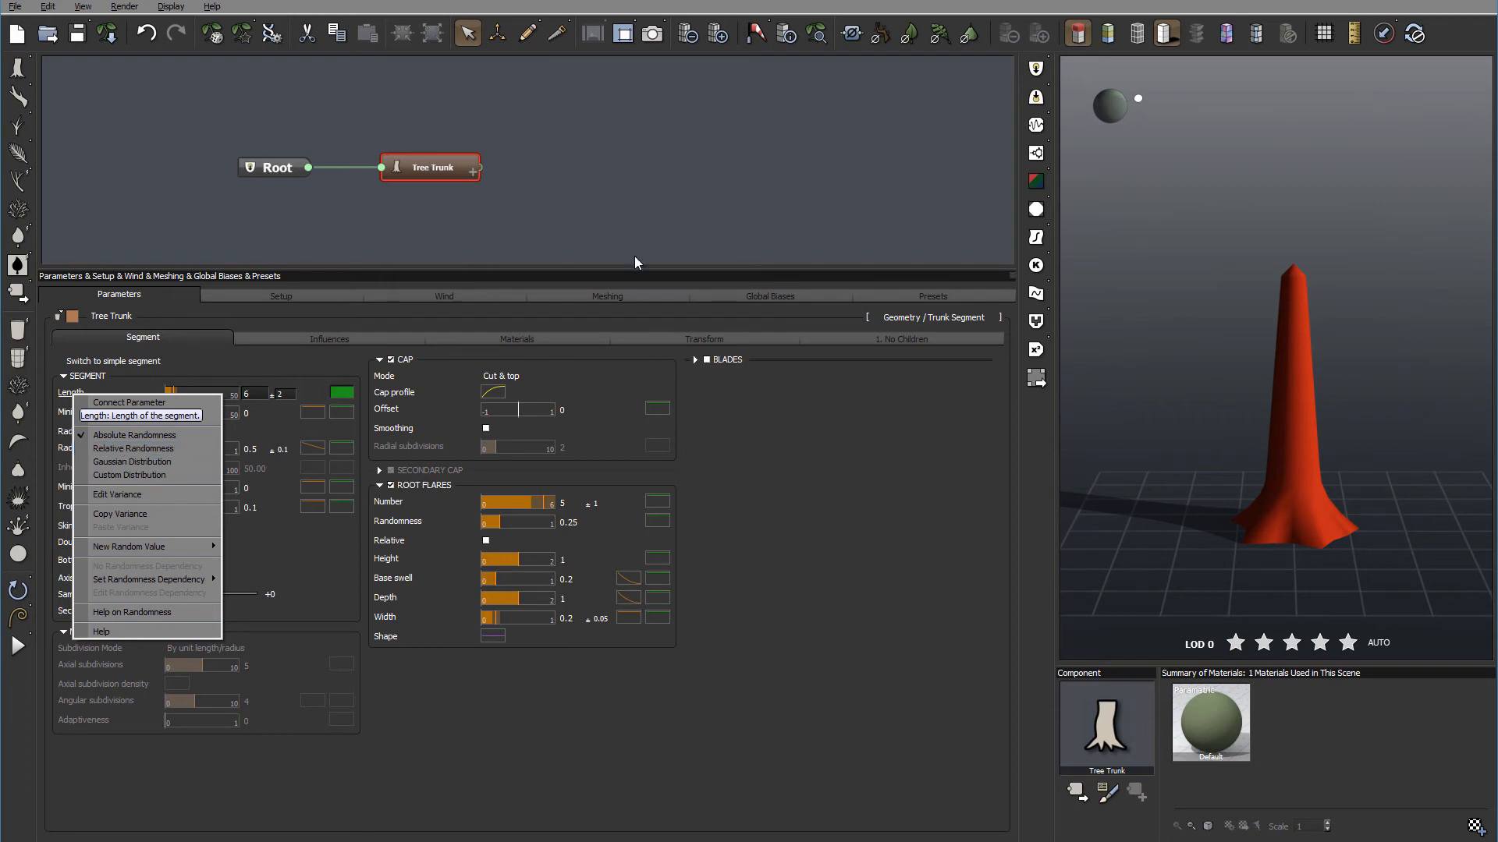
pyautogui.click(796, 377)
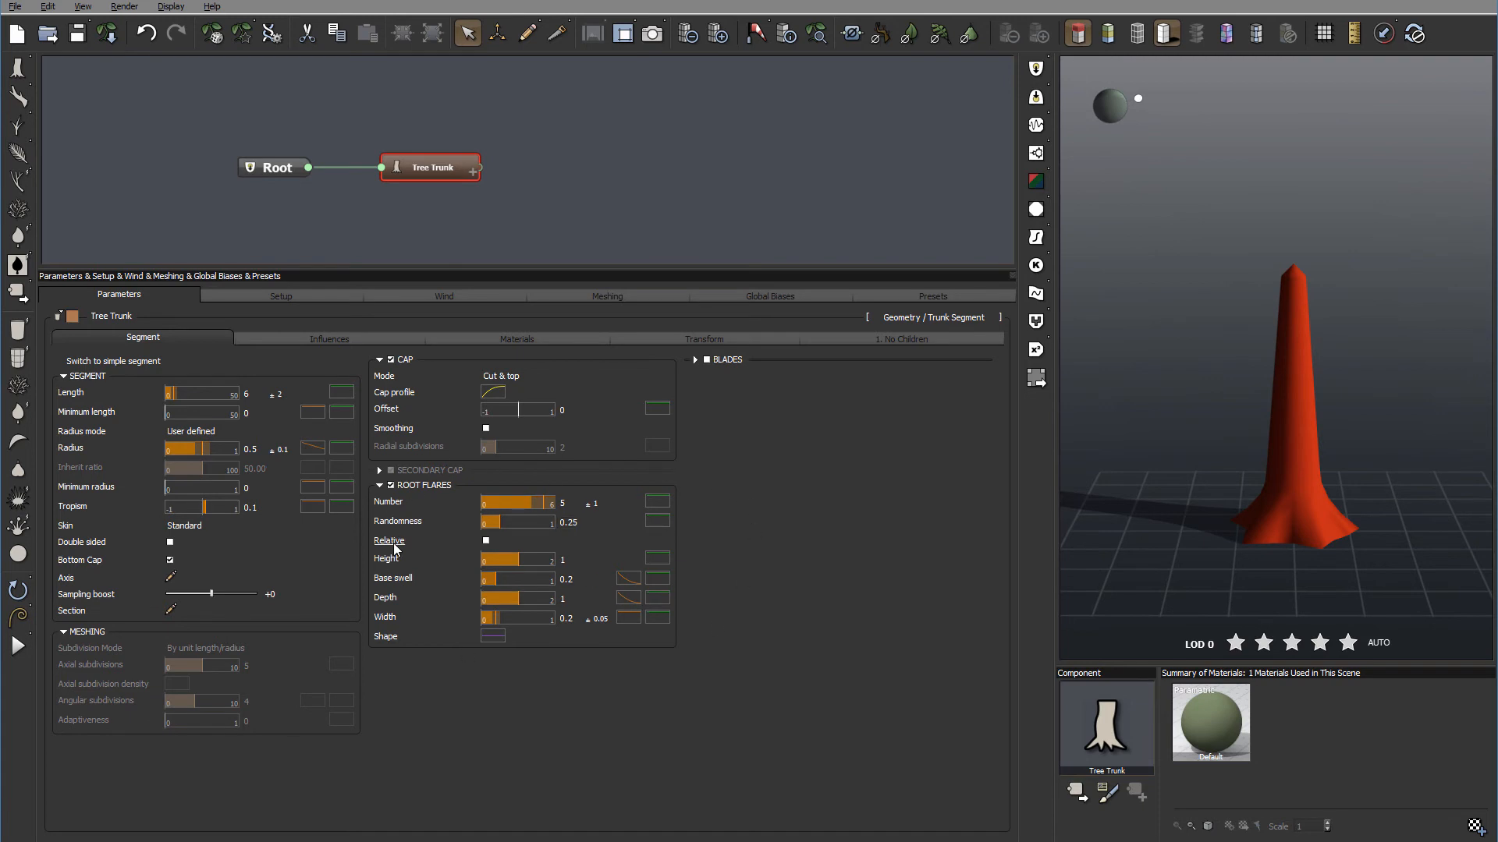
pyautogui.click(391, 486)
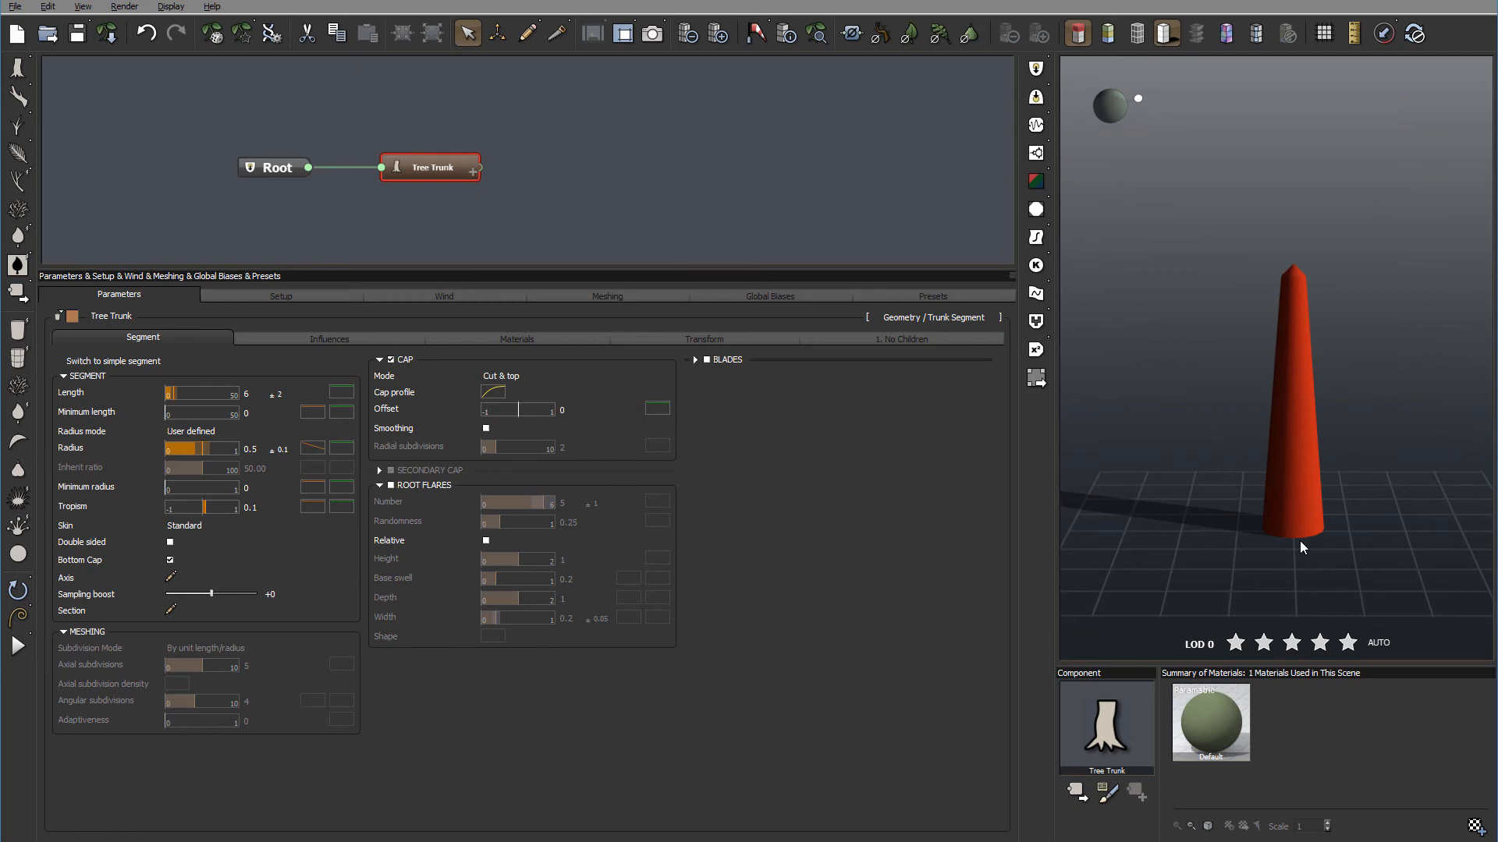
pyautogui.click(392, 486)
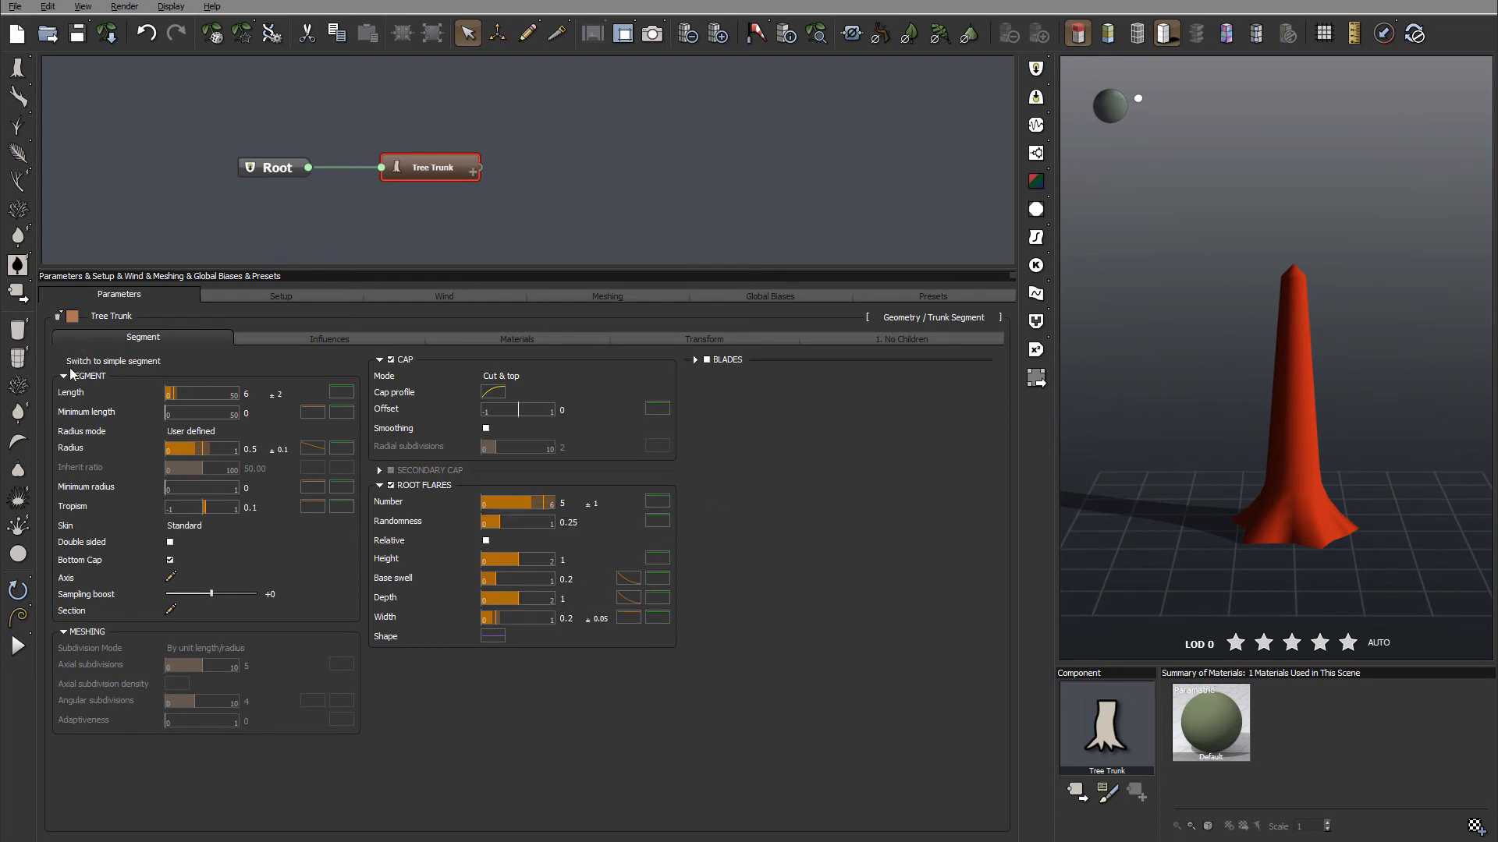
# Step: Shape the length's function-of-parent curve to rise from zero through a keypoint at about X 0.47, Y 0.65, and apply it
pyautogui.click(343, 397)
pyautogui.moveTo(348, 238); pyautogui.dragTo(630, 208)
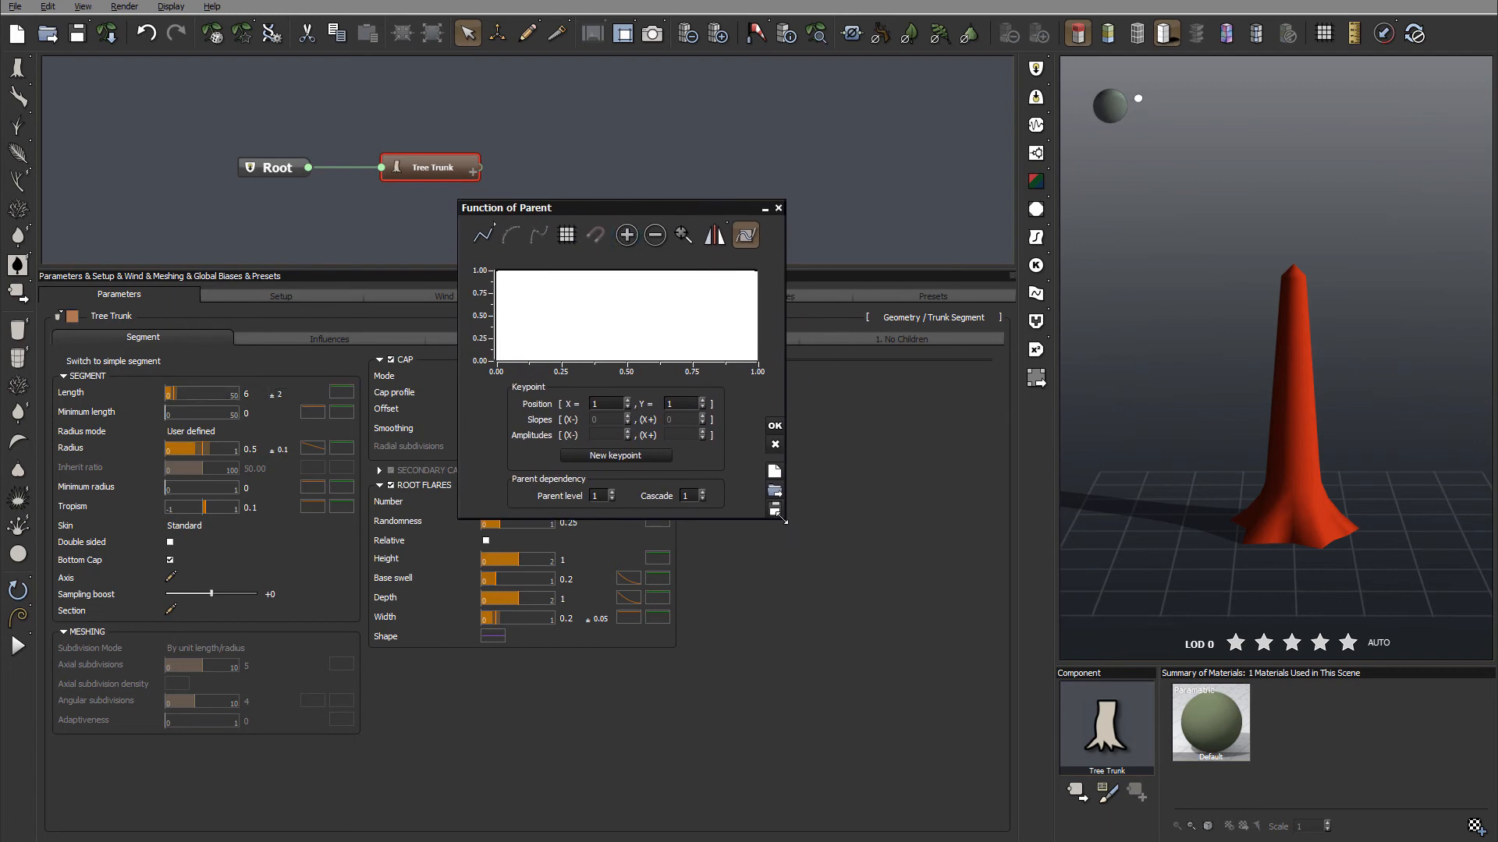
pyautogui.moveTo(783, 520); pyautogui.dragTo(989, 641)
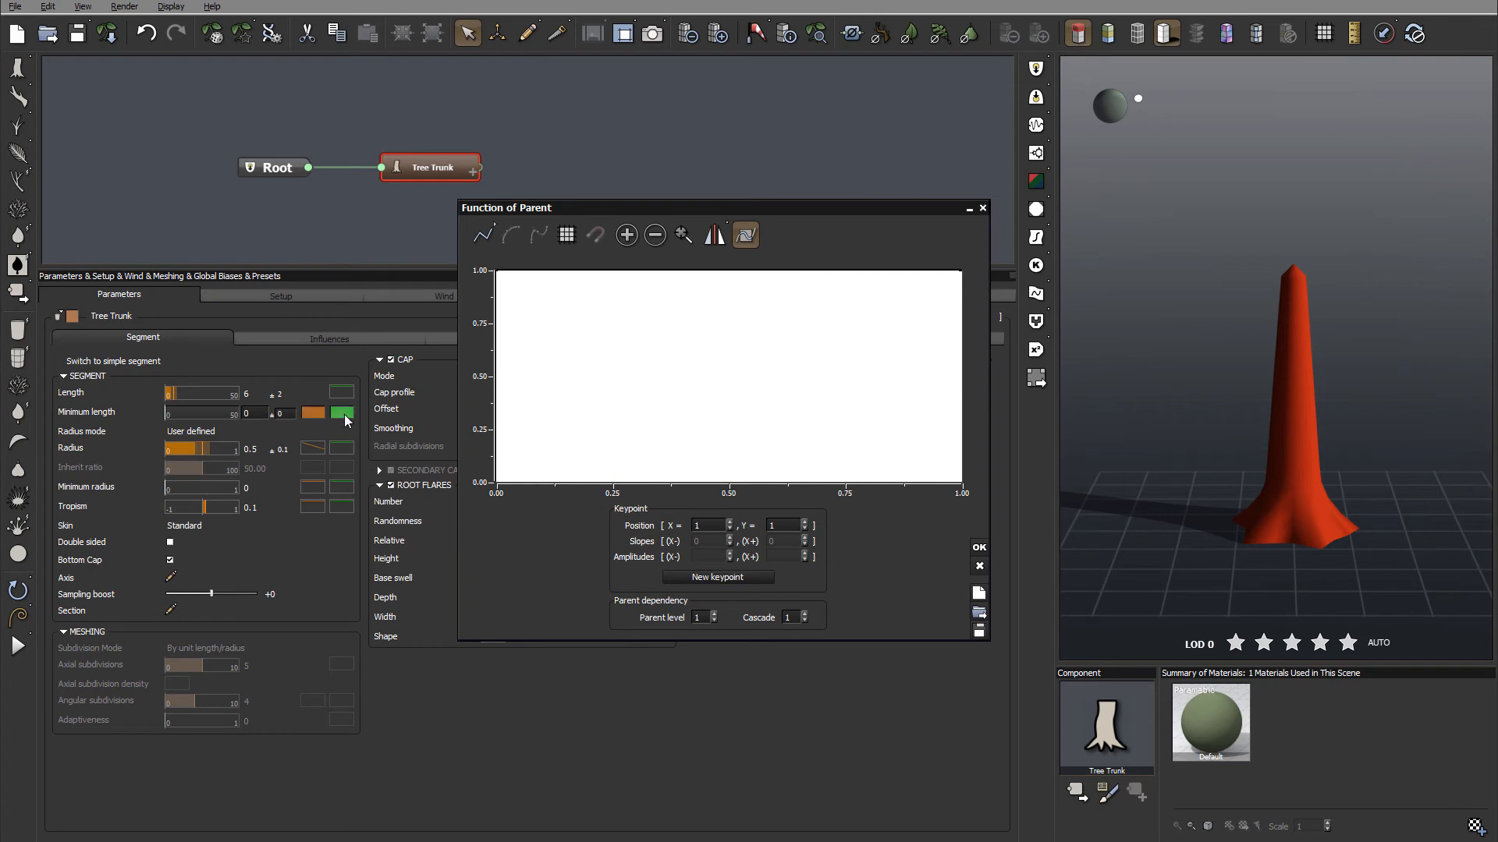
pyautogui.moveTo(629, 311); pyautogui.dragTo(672, 344, button='middle')
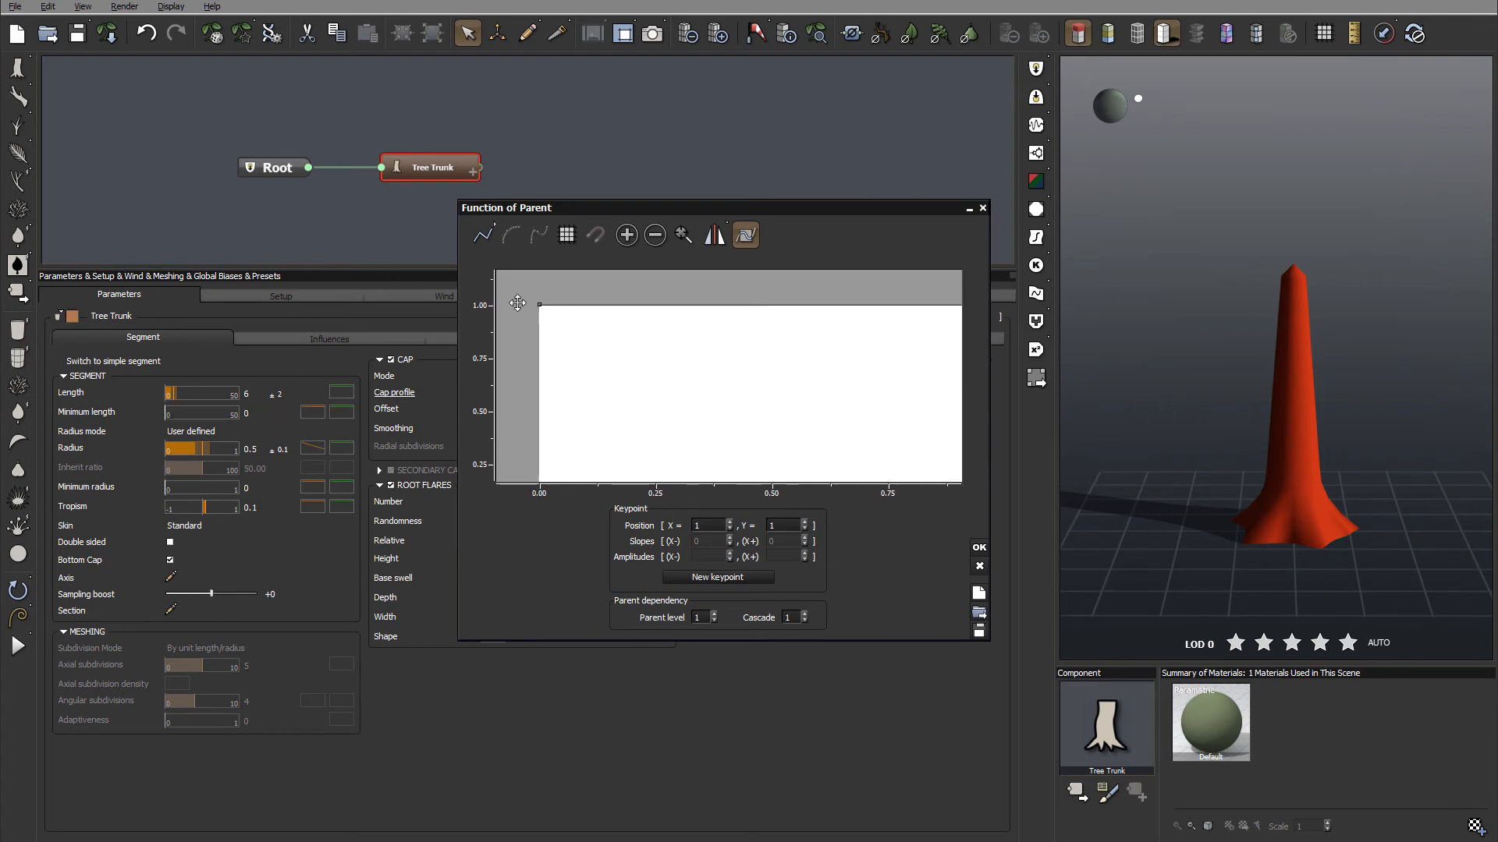
pyautogui.moveTo(540, 306); pyautogui.dragTo(757, 382)
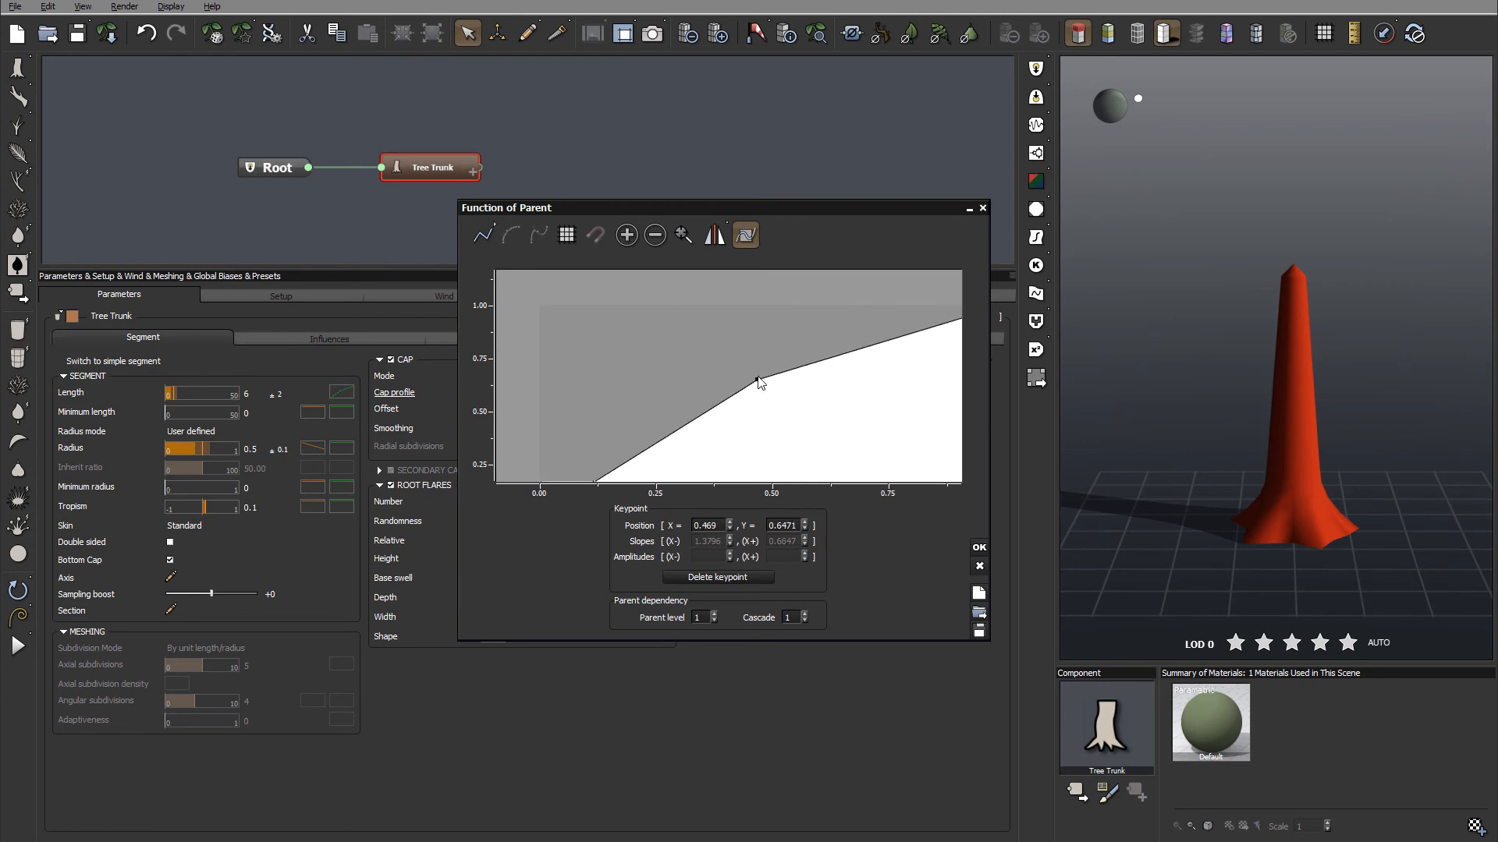
pyautogui.click(978, 548)
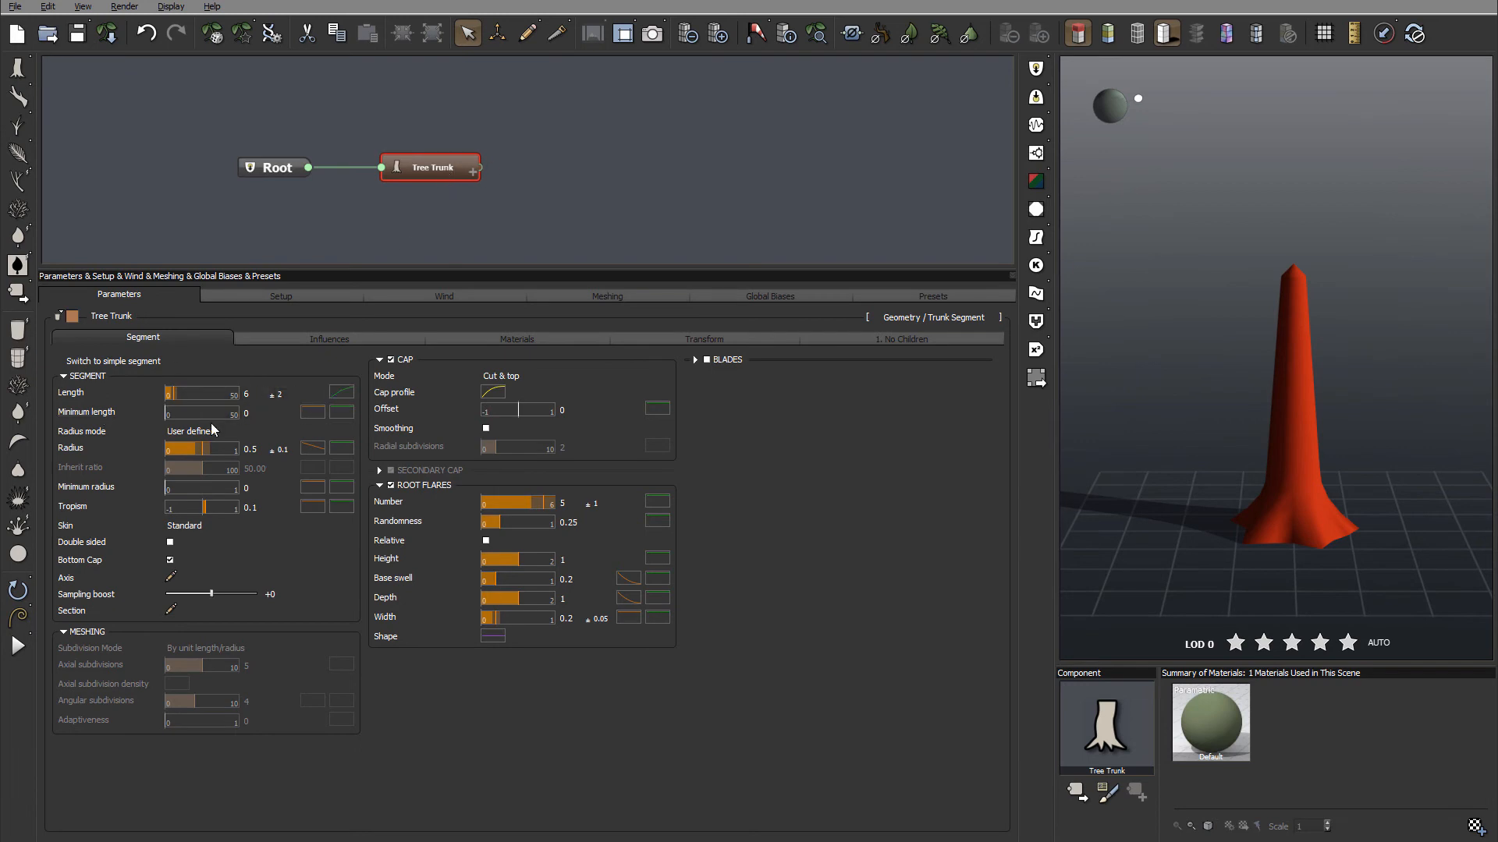
# Step: Set the trunk's minimum length to 1, and try a length variance of 6 before returning it to 2
pyautogui.click(253, 414)
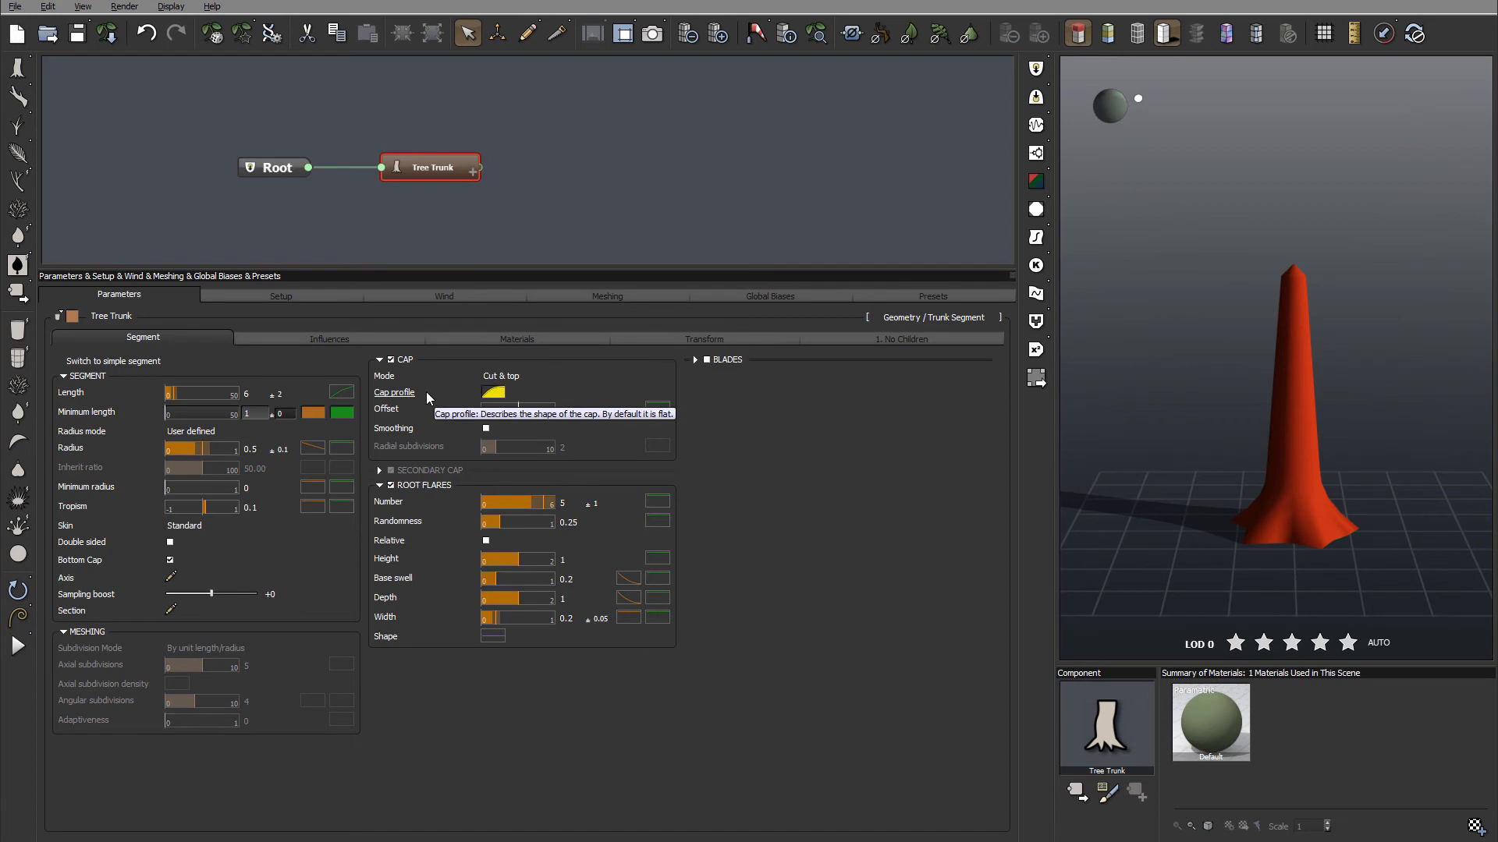
pyautogui.click(286, 393)
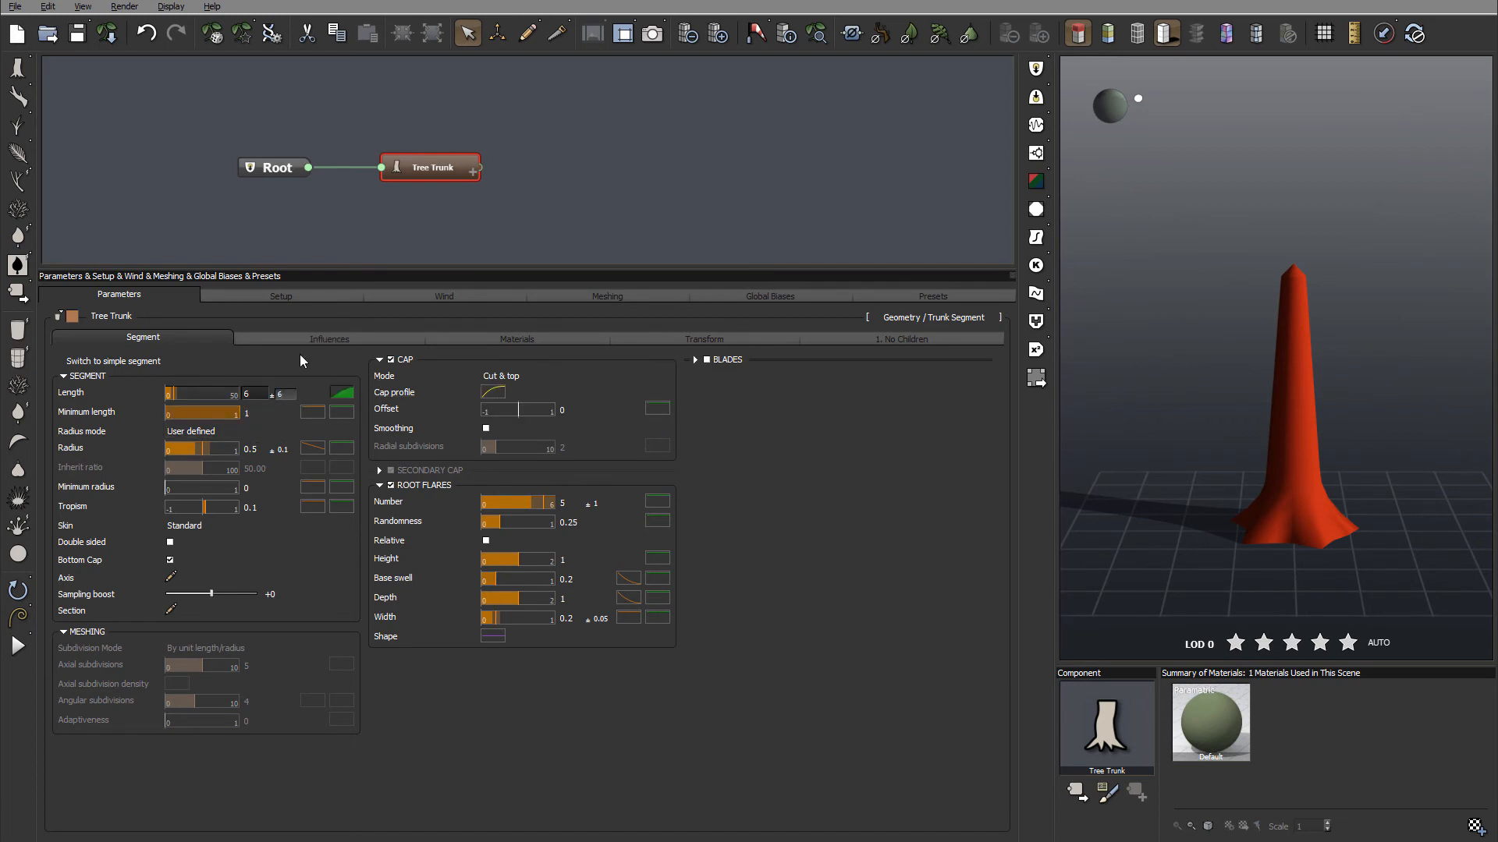
pyautogui.press('Return')
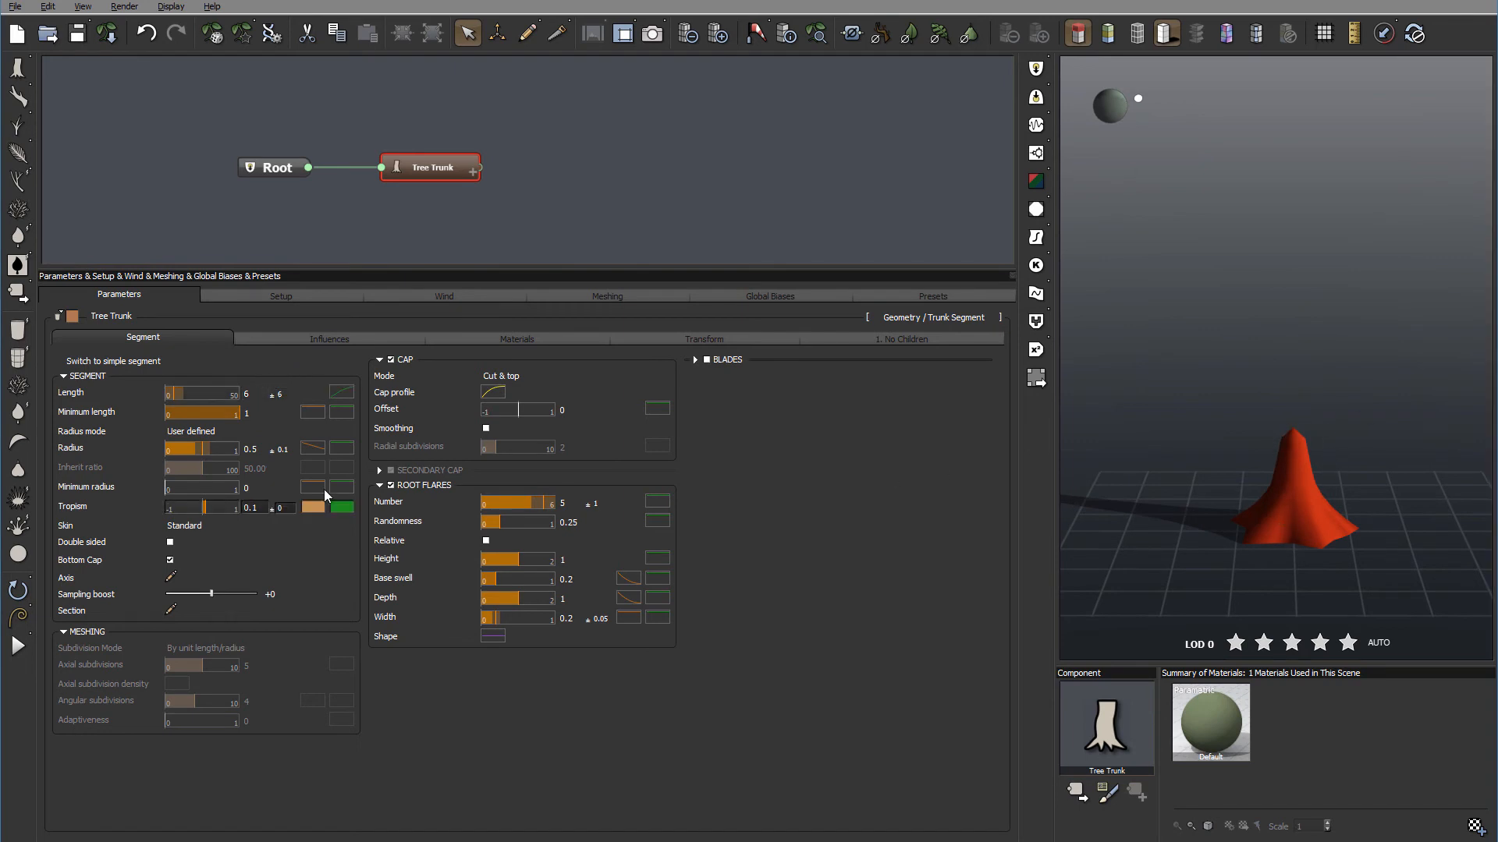
pyautogui.click(291, 393)
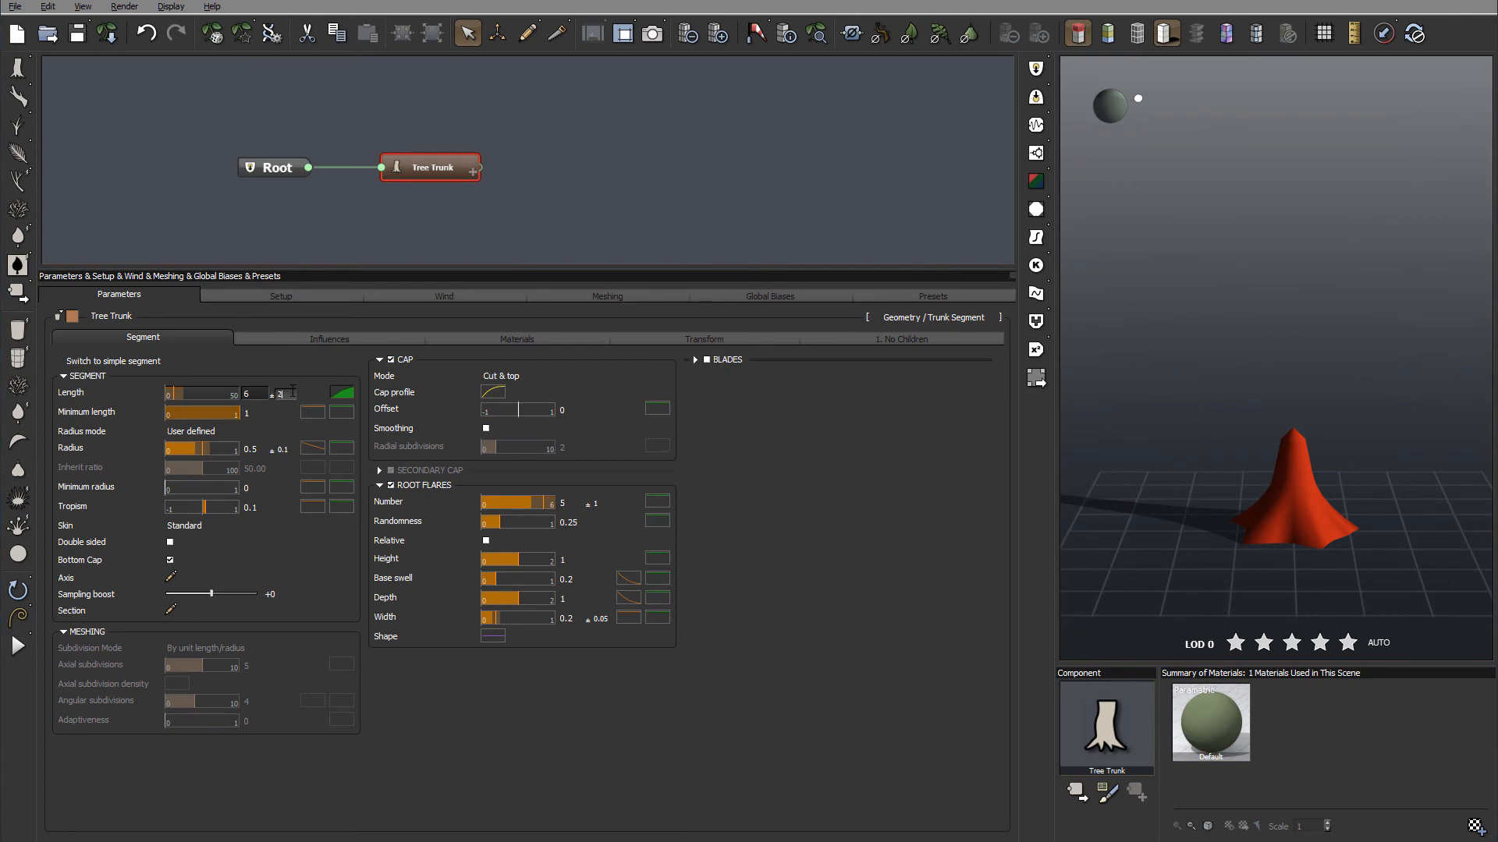
pyautogui.press('Return')
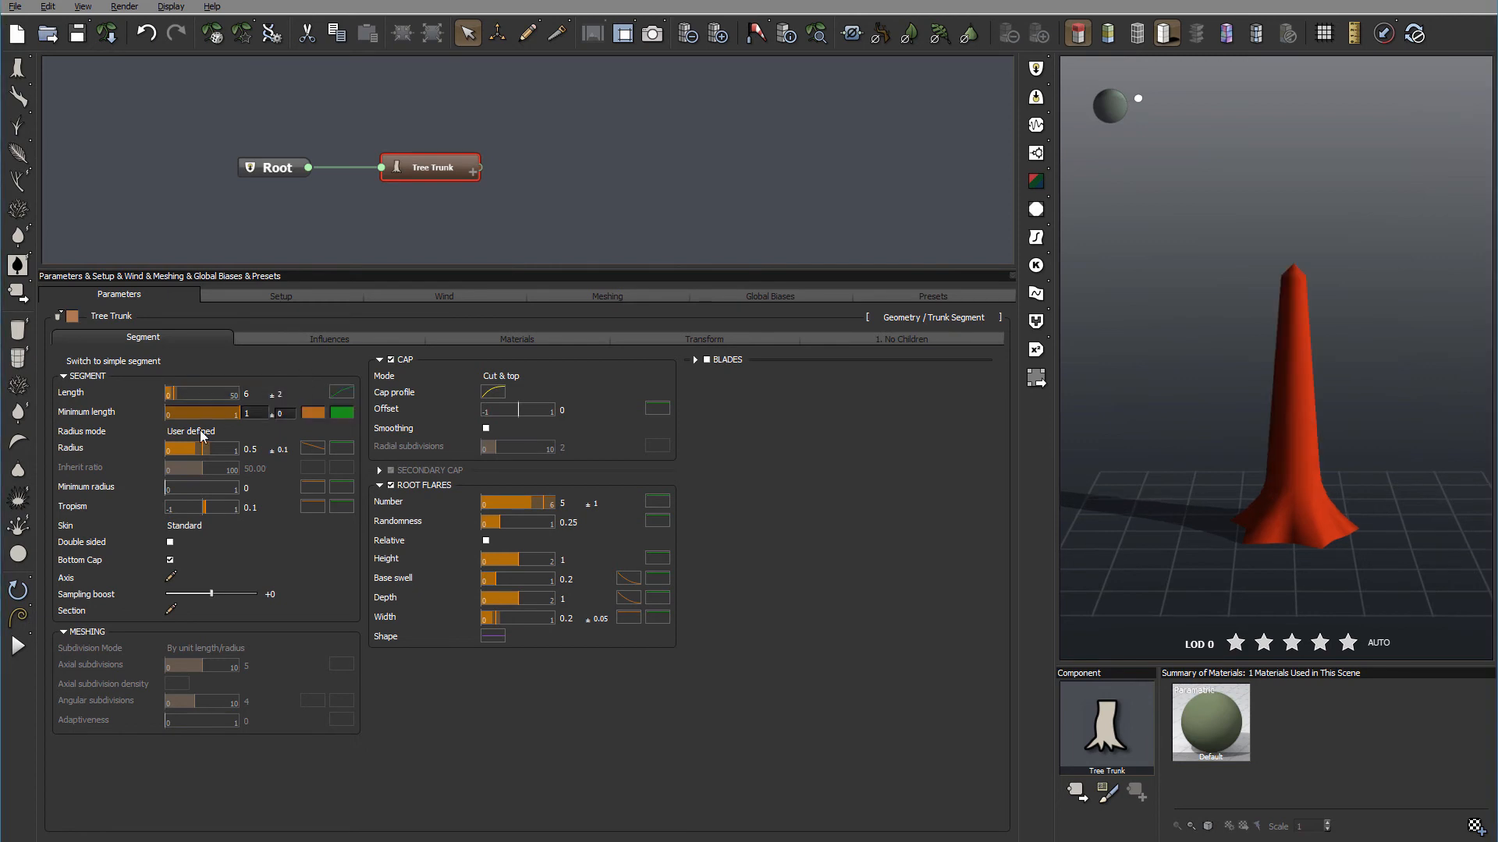
# Step: Reshape the minimum length's profile into a descending curve and apply it
pyautogui.click(319, 414)
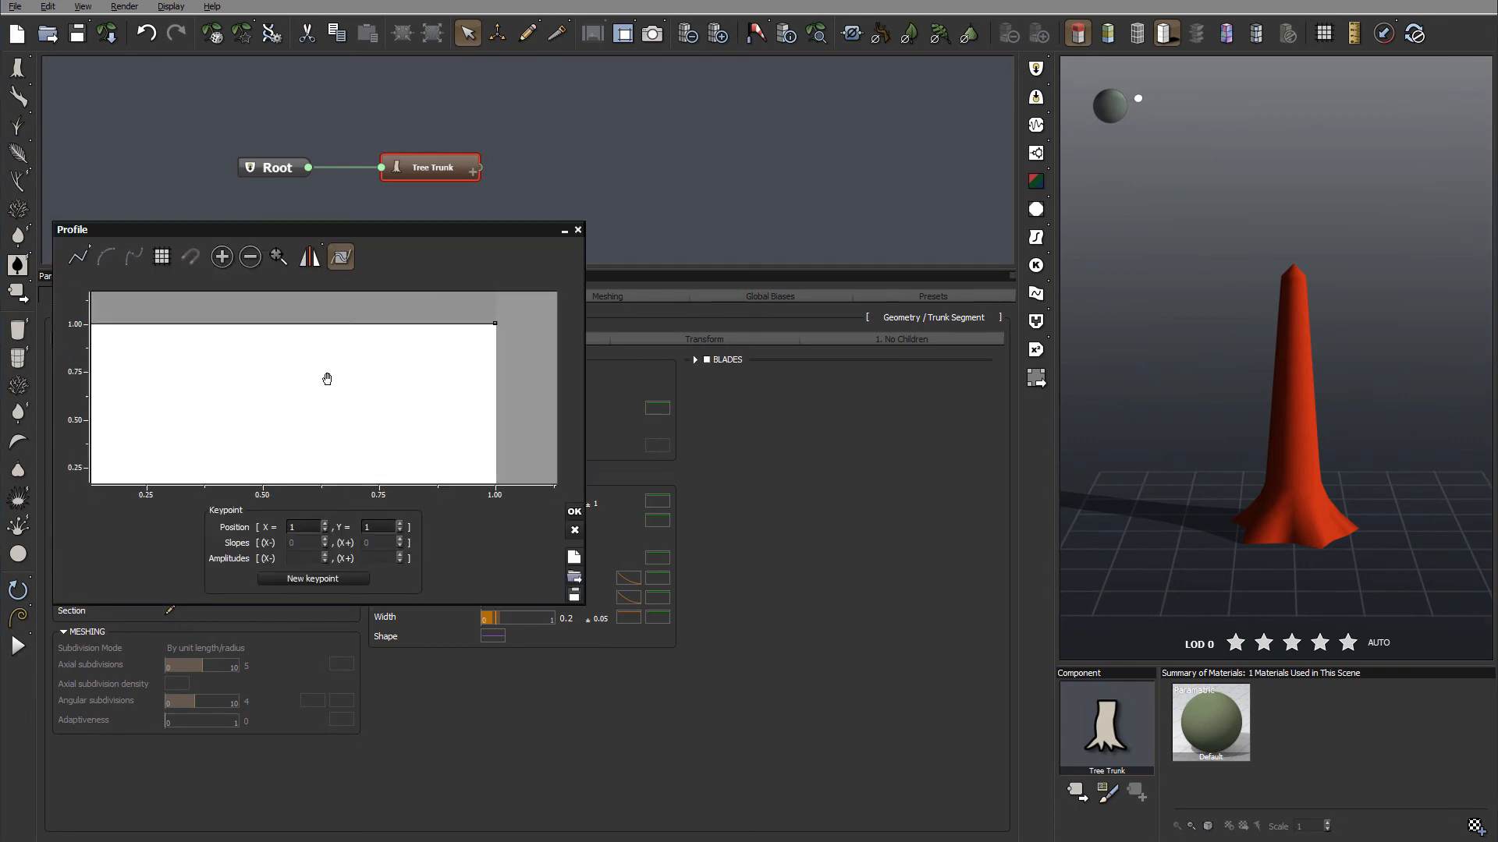
pyautogui.moveTo(422, 307); pyautogui.dragTo(374, 446)
pyautogui.click(574, 511)
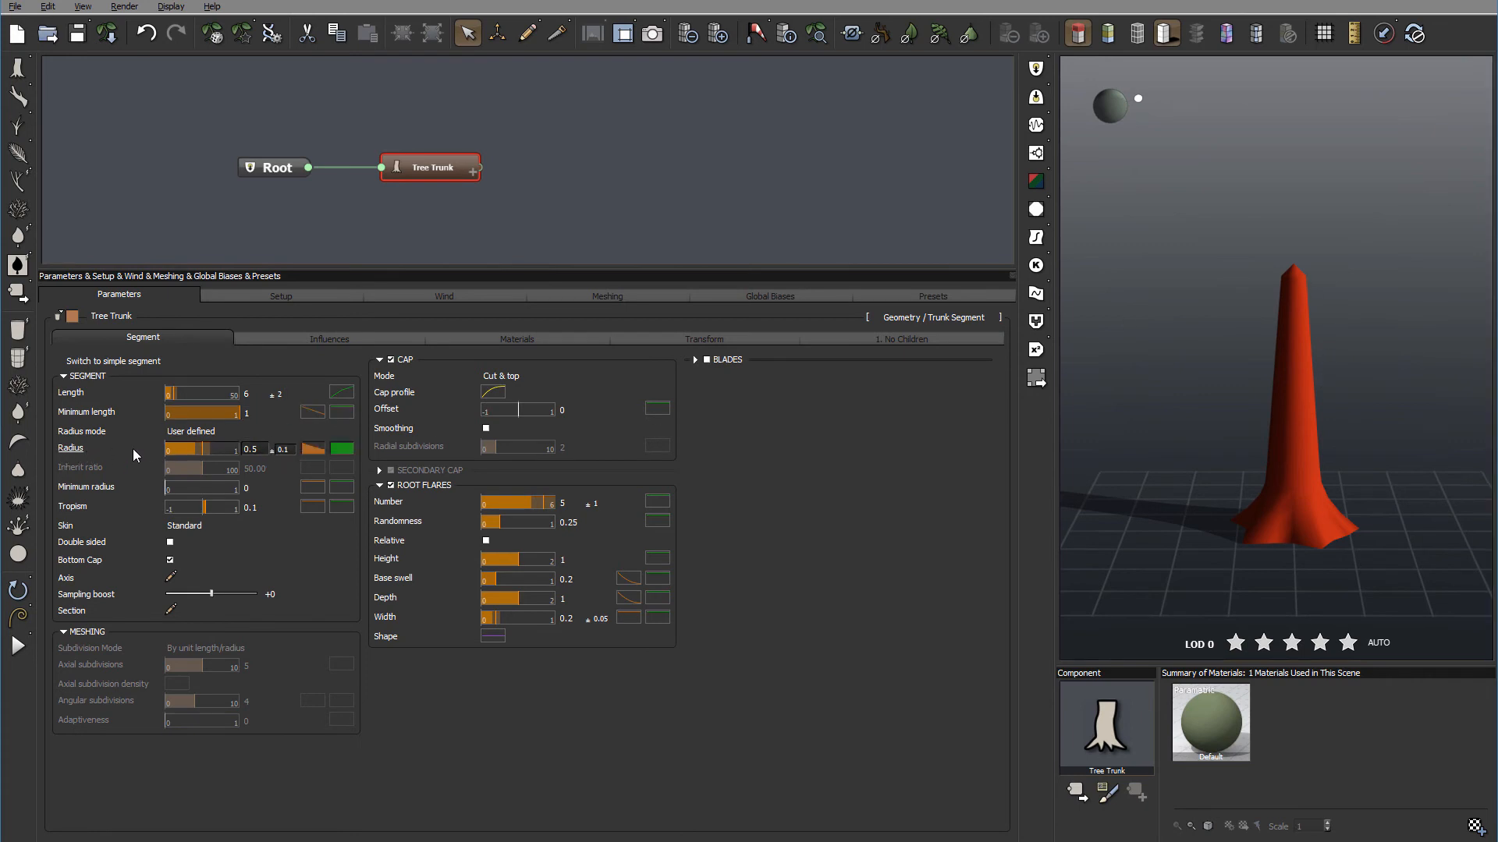
# Step: Reshape the radius profile with a dip at about X 0.4, Y 0.2 and an end keypoint at about Y 0.81, and apply it
pyautogui.click(310, 449)
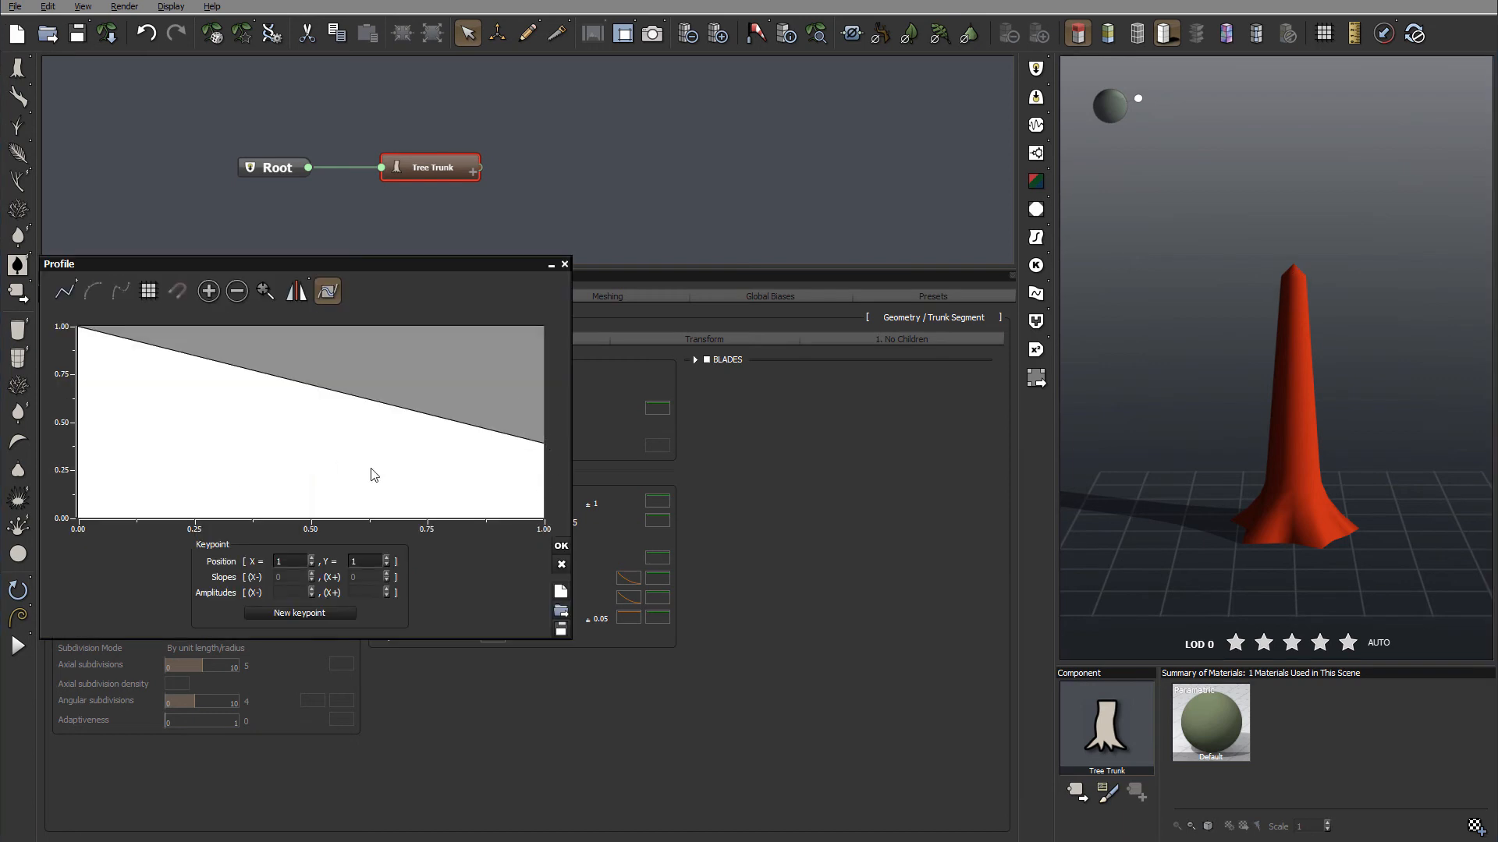
pyautogui.moveTo(545, 442); pyautogui.dragTo(543, 508)
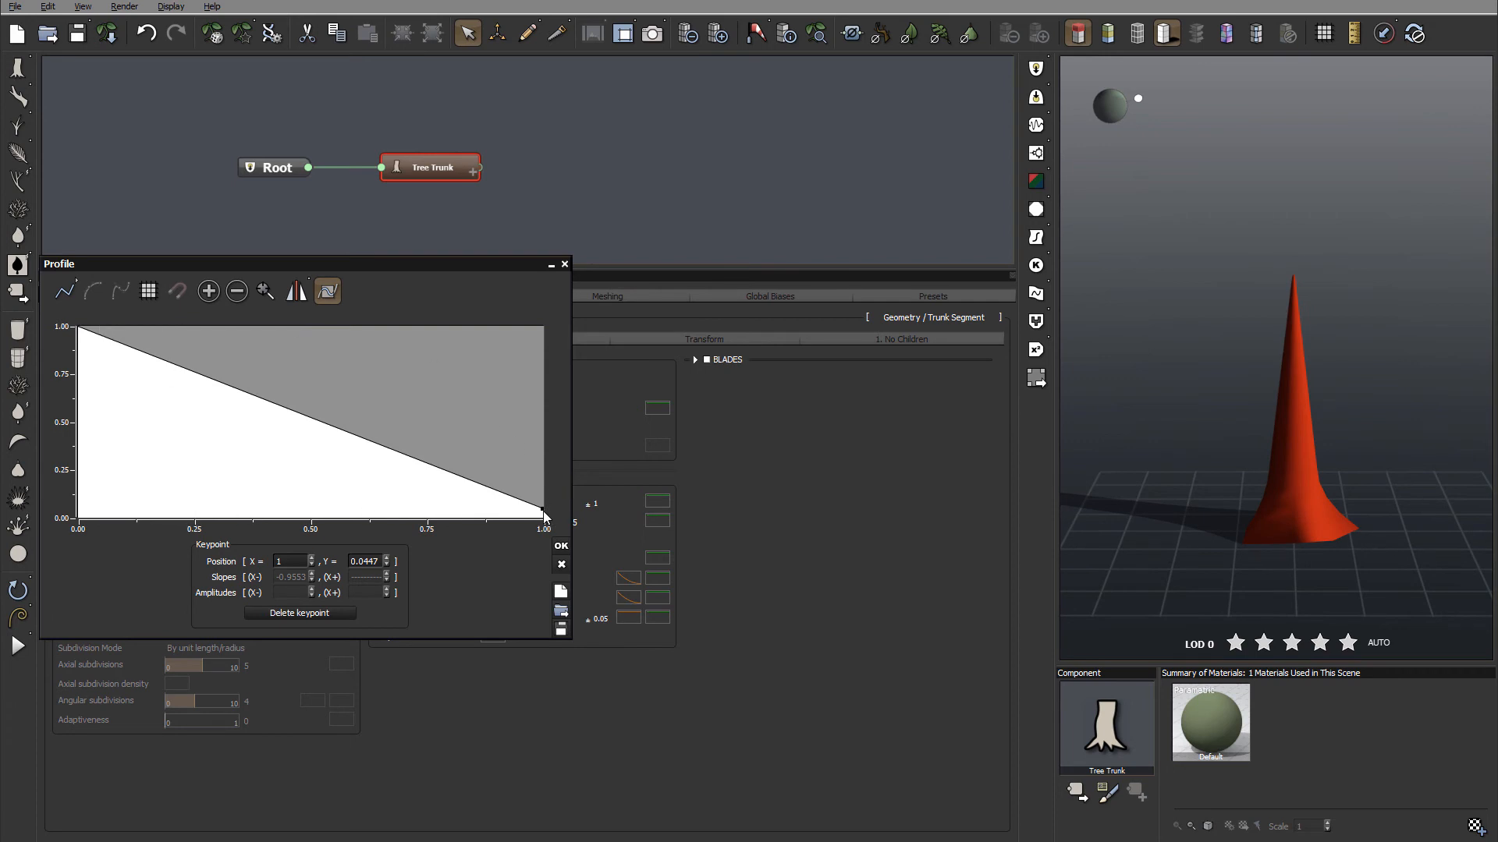
pyautogui.moveTo(320, 428); pyautogui.dragTo(265, 481)
pyautogui.moveTo(543, 509); pyautogui.dragTo(546, 361)
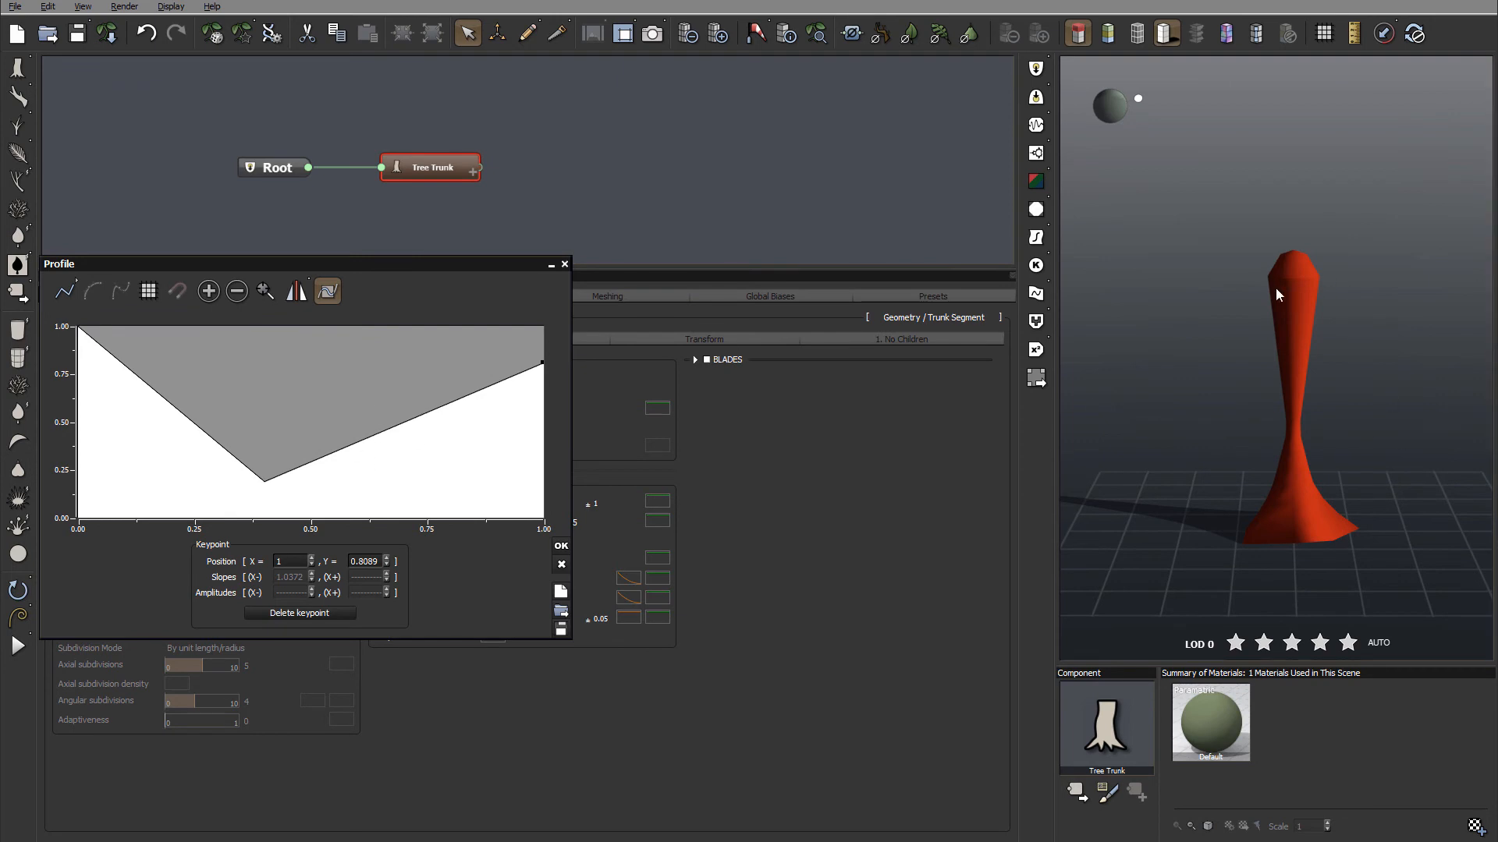
pyautogui.click(561, 545)
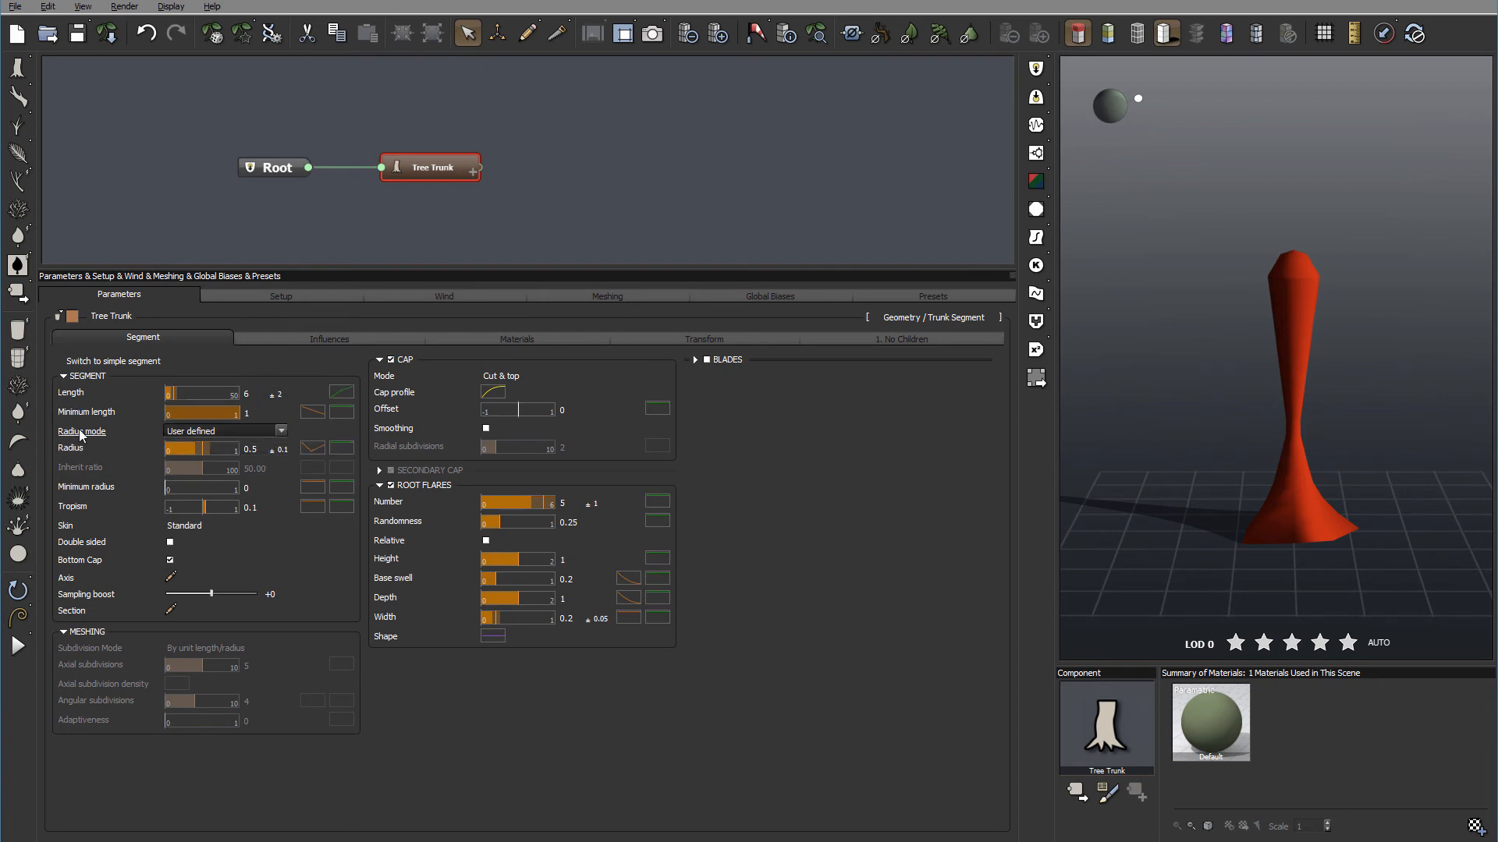
# Step: Try the "Inherit, clamped to radius" radius mode and switch back to User defined
pyautogui.click(271, 433)
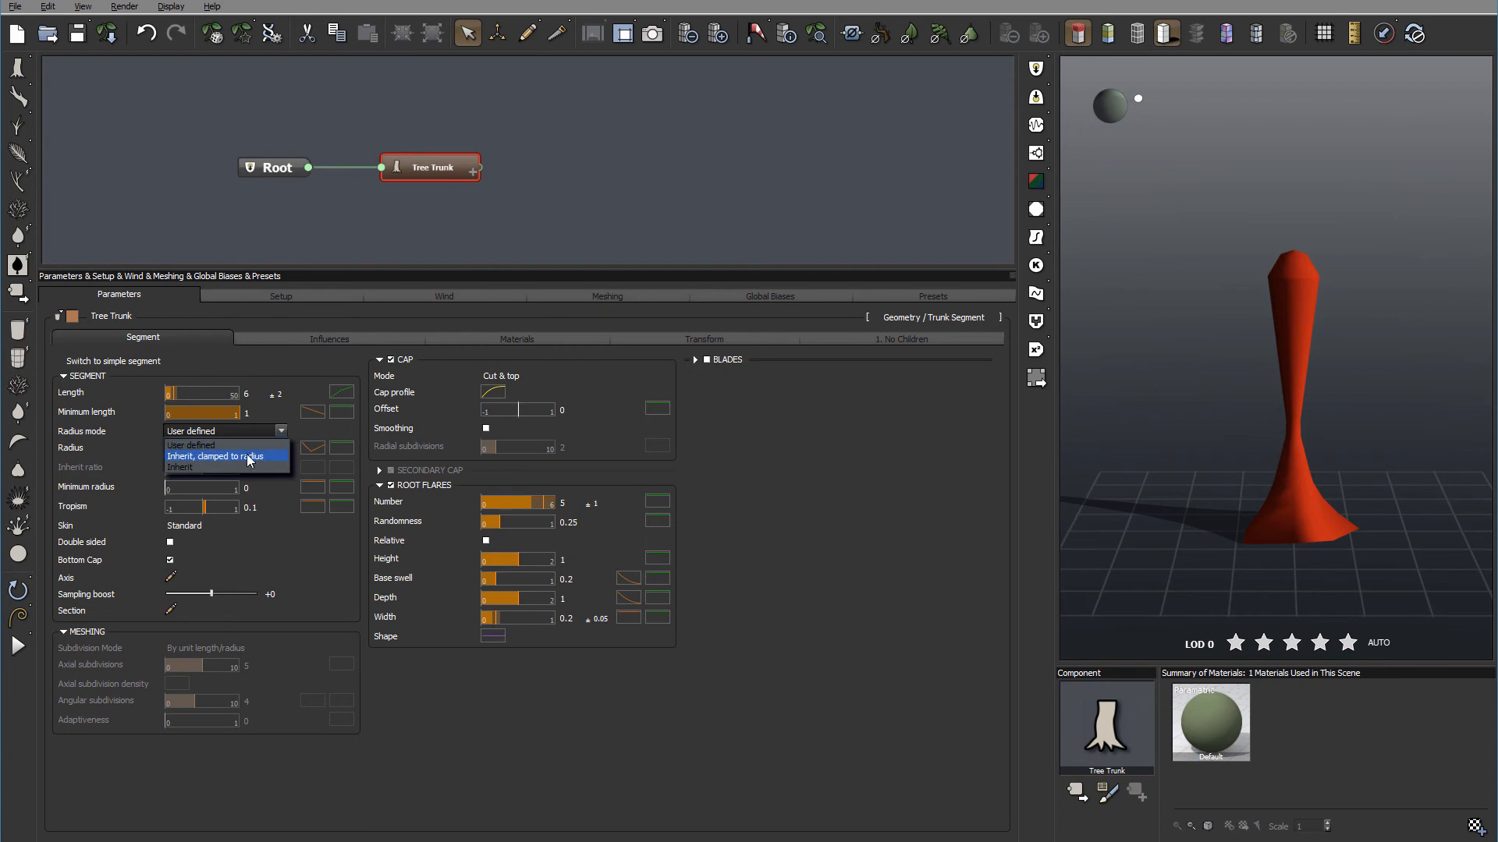
pyautogui.click(248, 445)
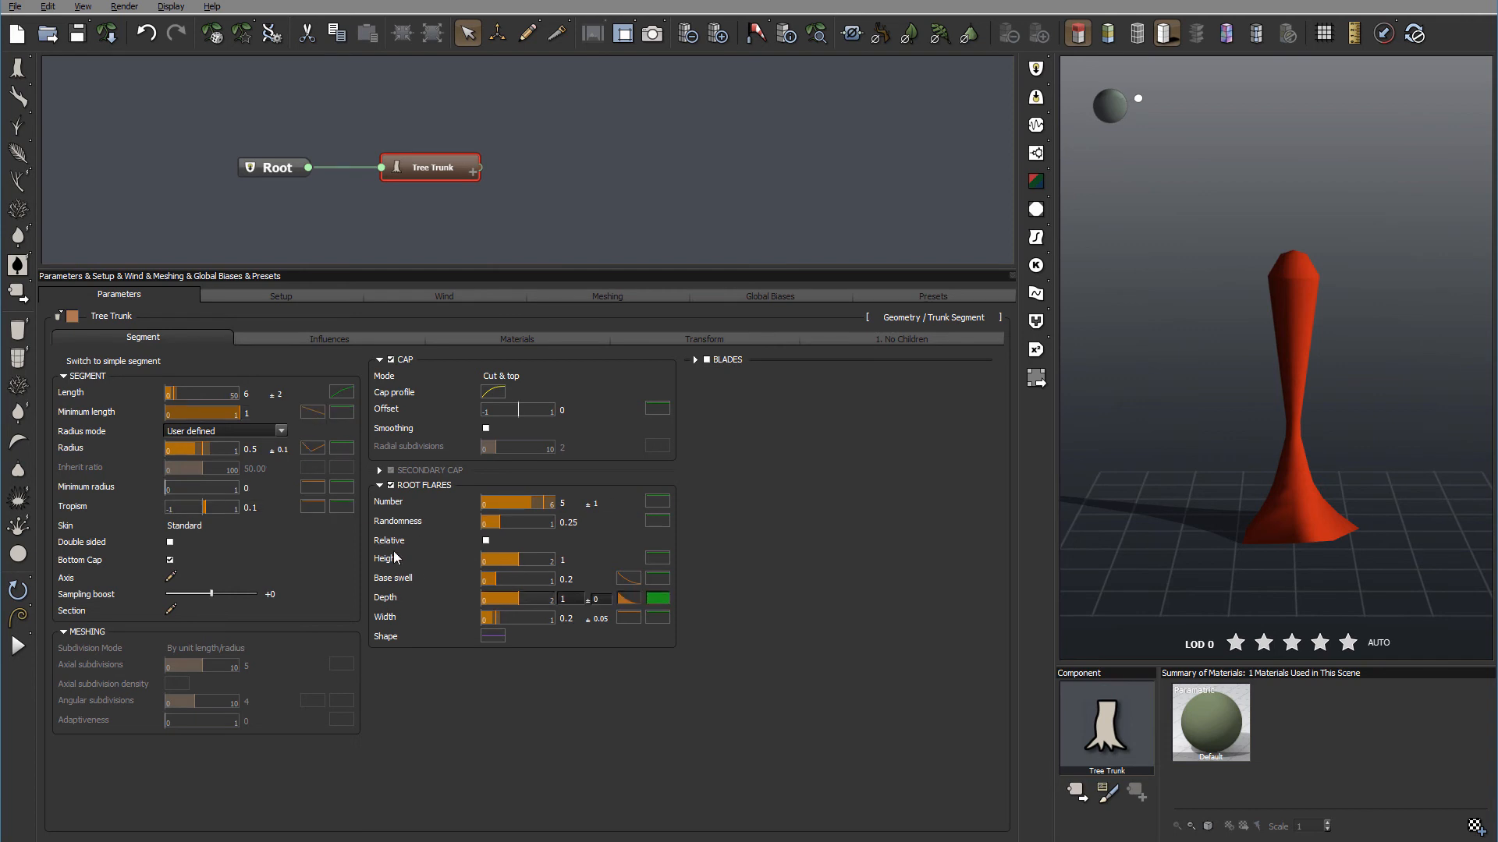
pyautogui.click(280, 431)
pyautogui.click(262, 457)
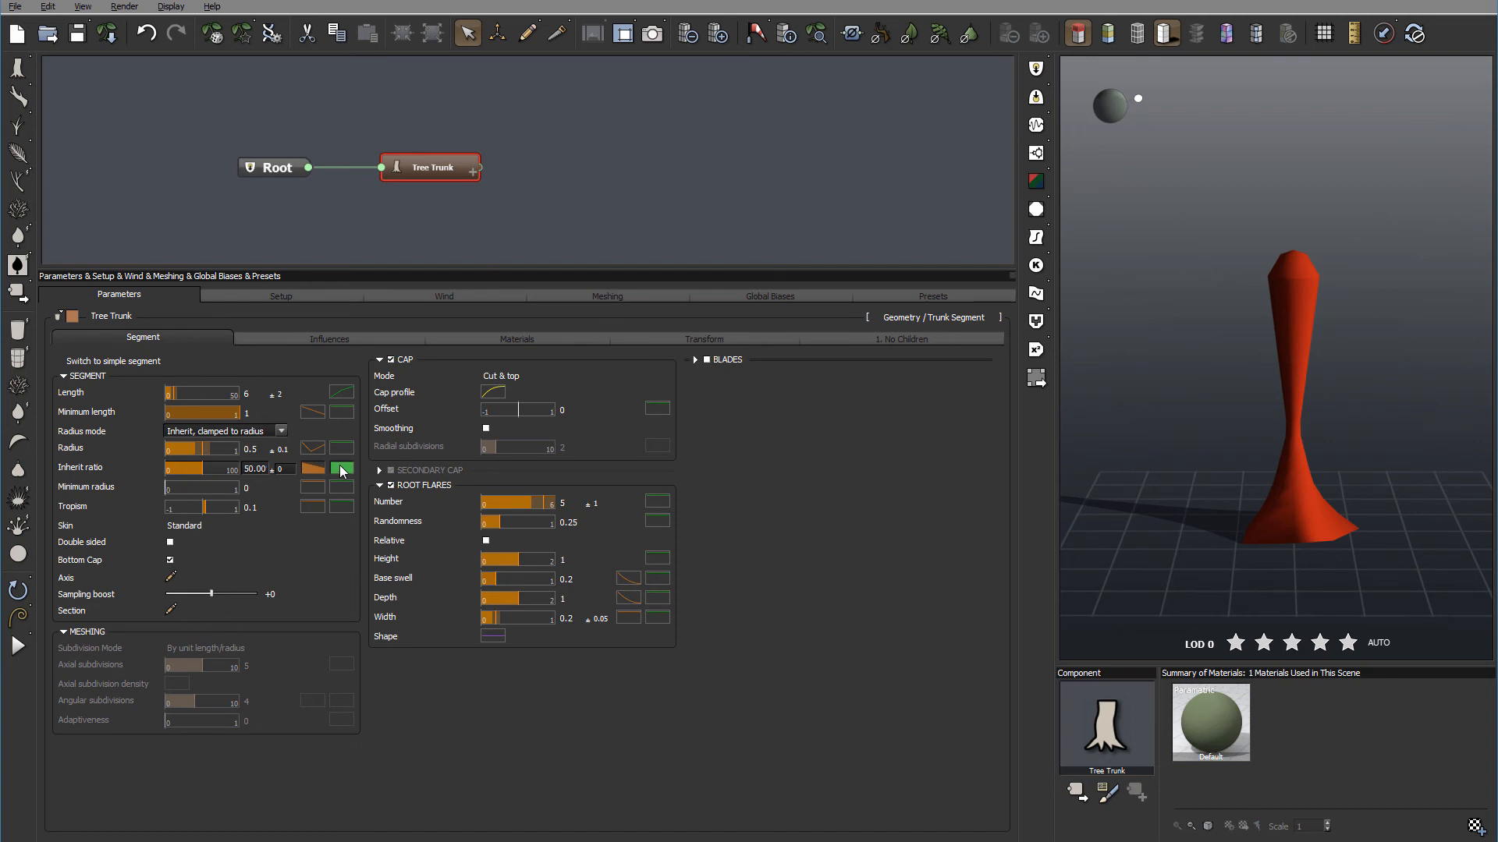
pyautogui.click(281, 432)
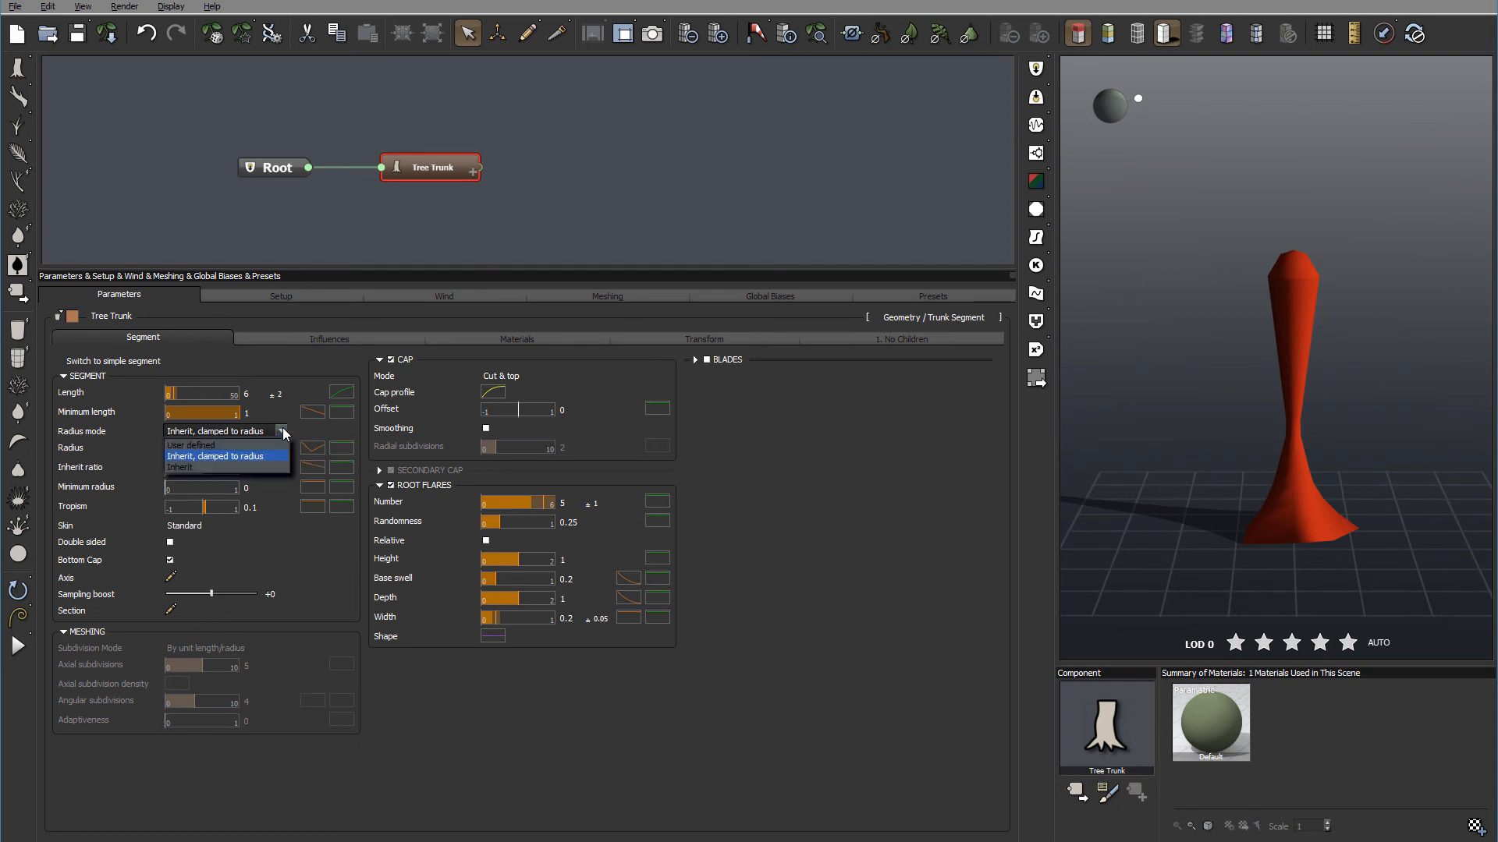
pyautogui.click(237, 444)
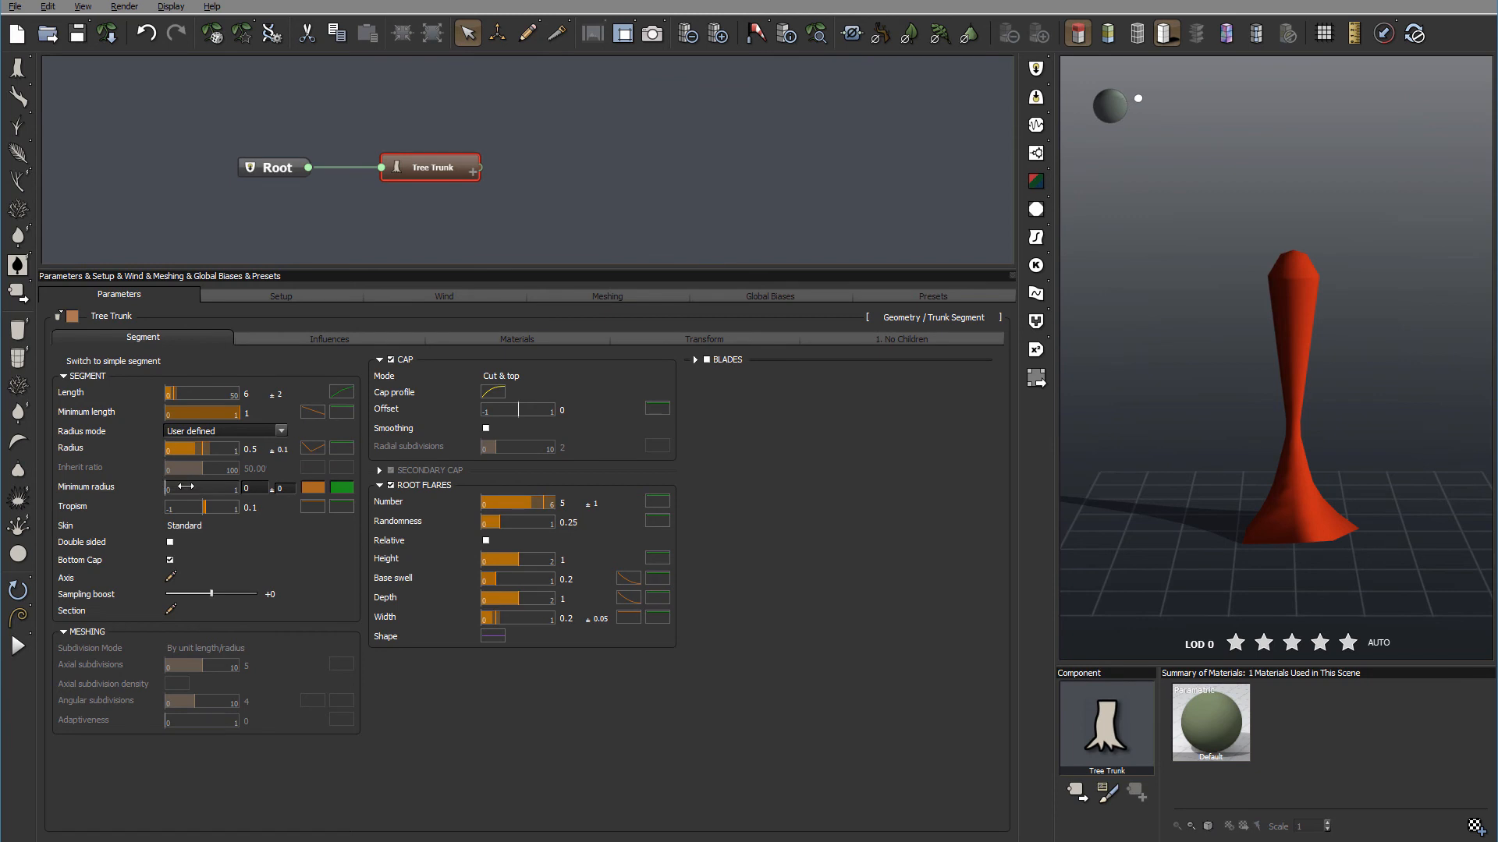
# Step: Try a minimum radius of 2 for the trunk, and set the minimum radius to 0.1
pyautogui.moveTo(262, 488); pyautogui.dragTo(191, 487)
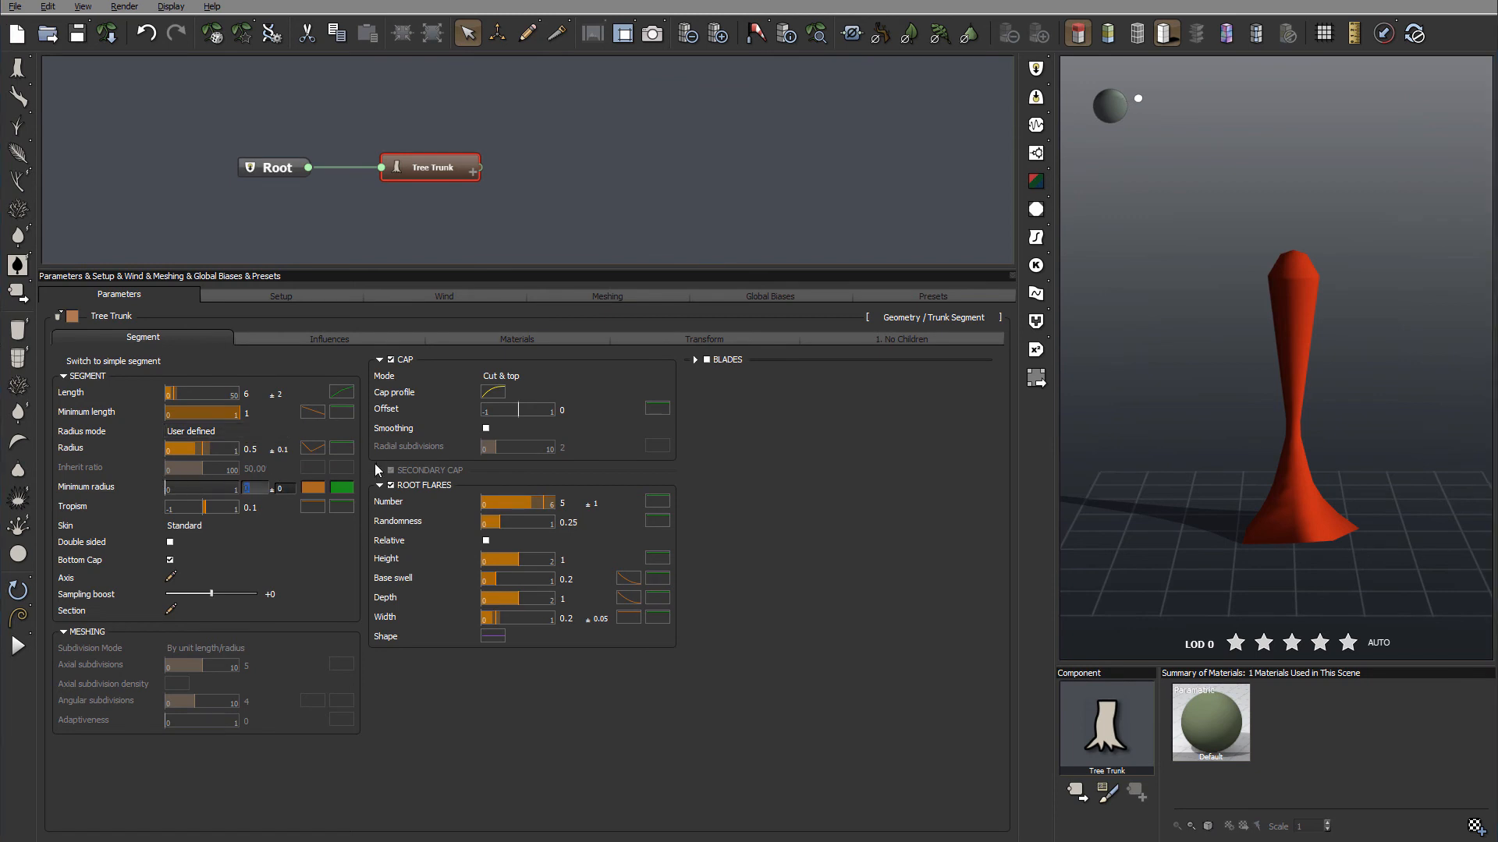
pyautogui.press('Return')
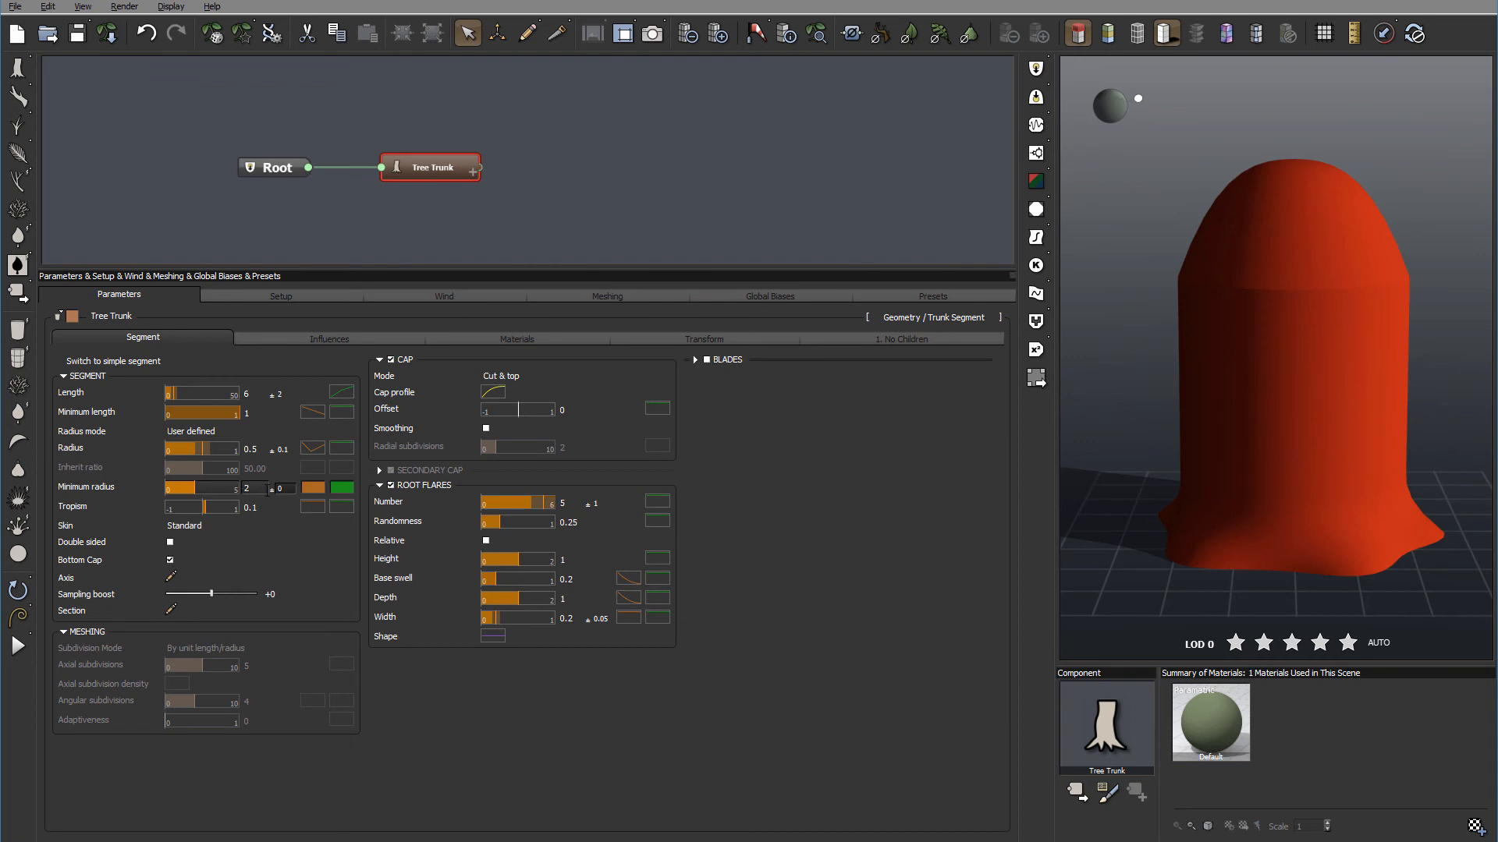
pyautogui.click(293, 489)
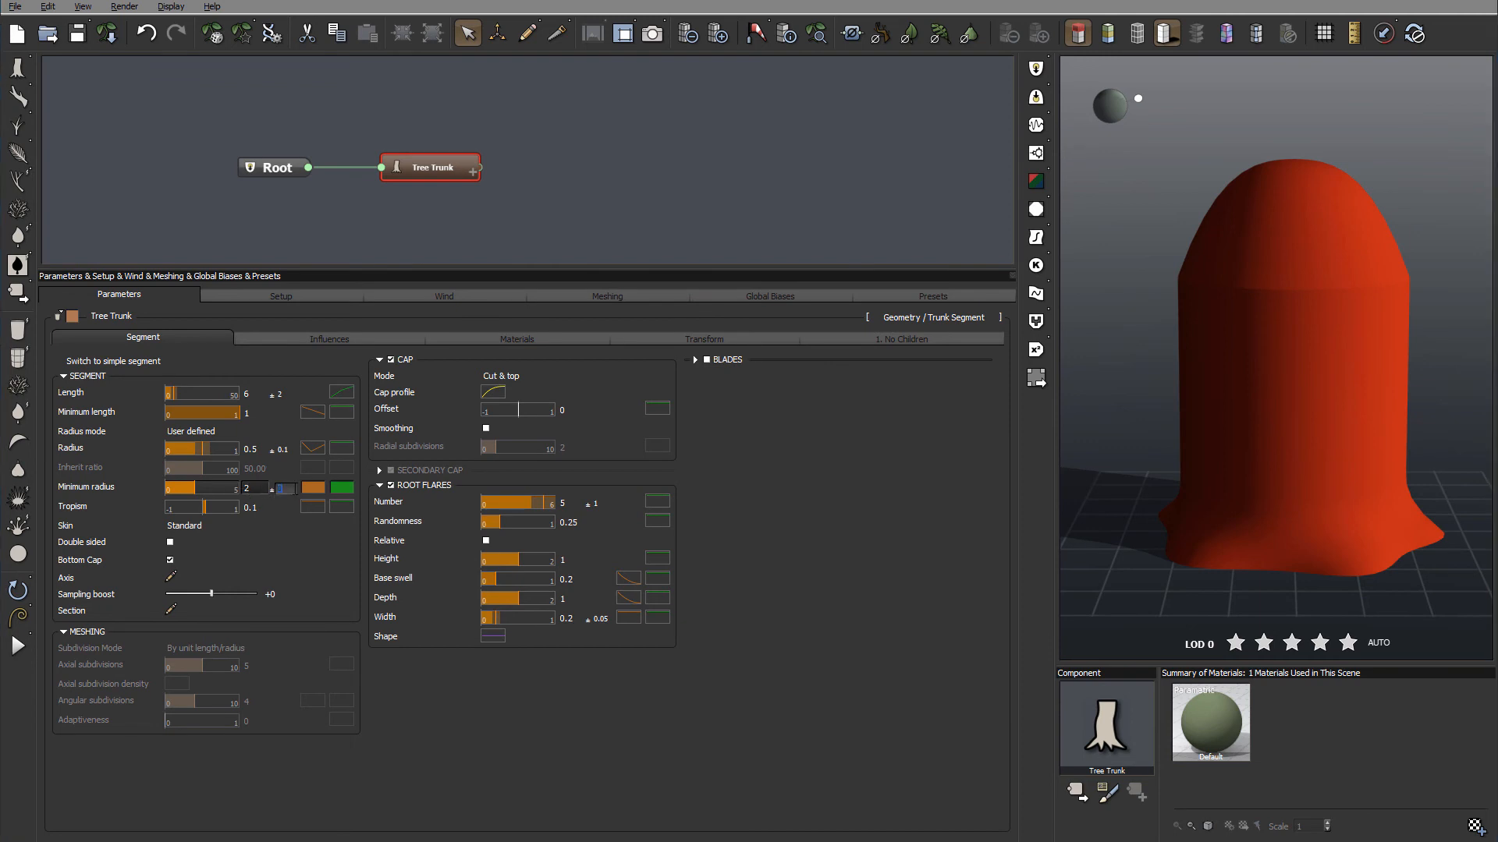
pyautogui.click(252, 488)
pyautogui.write('0.1')
pyautogui.press('Return')
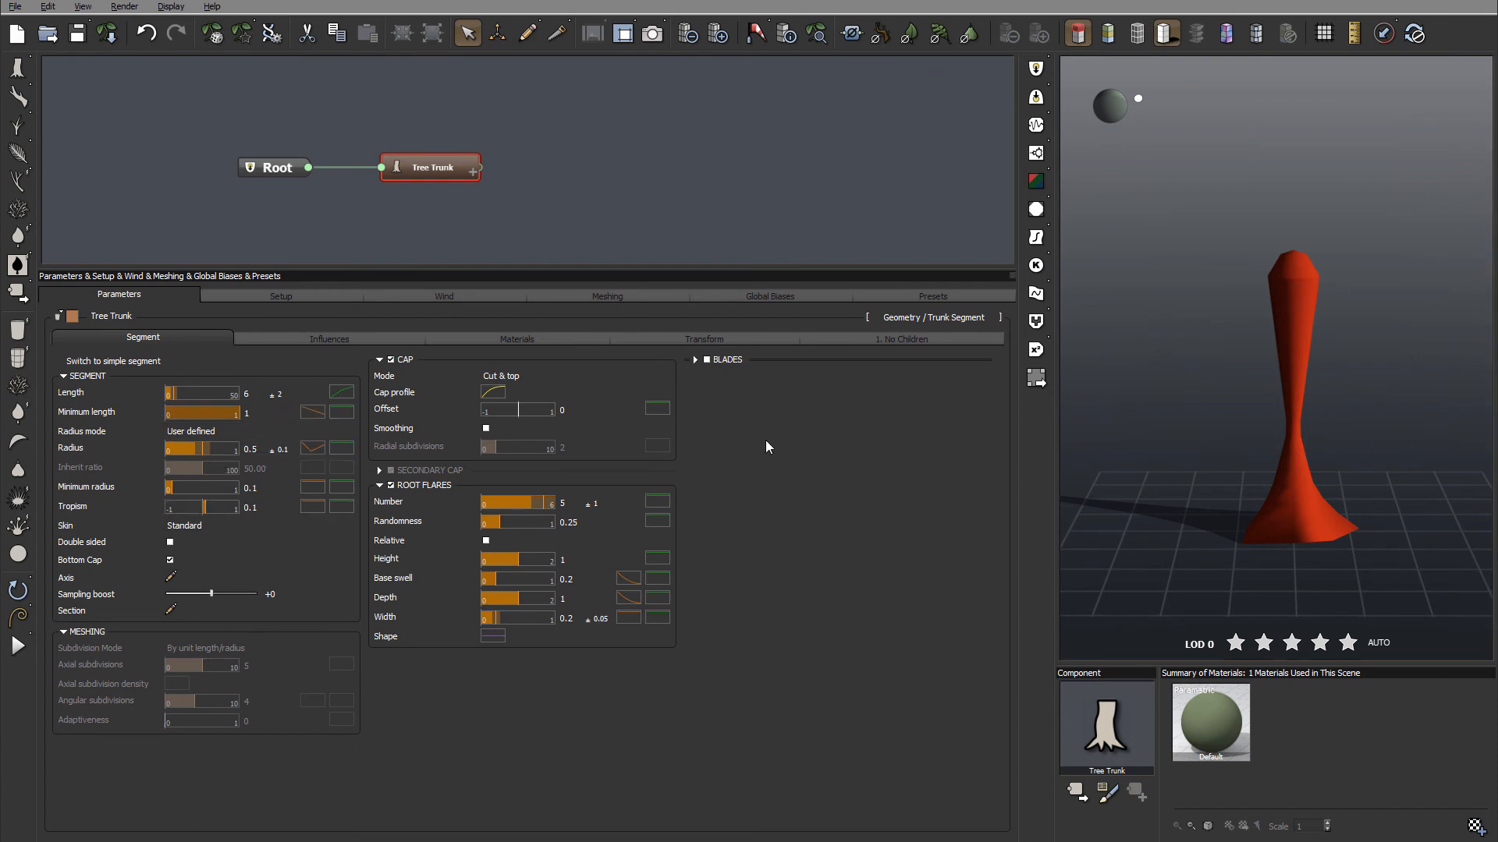
# Step: Reset the filter curve of the trunk's radius profile
pyautogui.rightClick(314, 450)
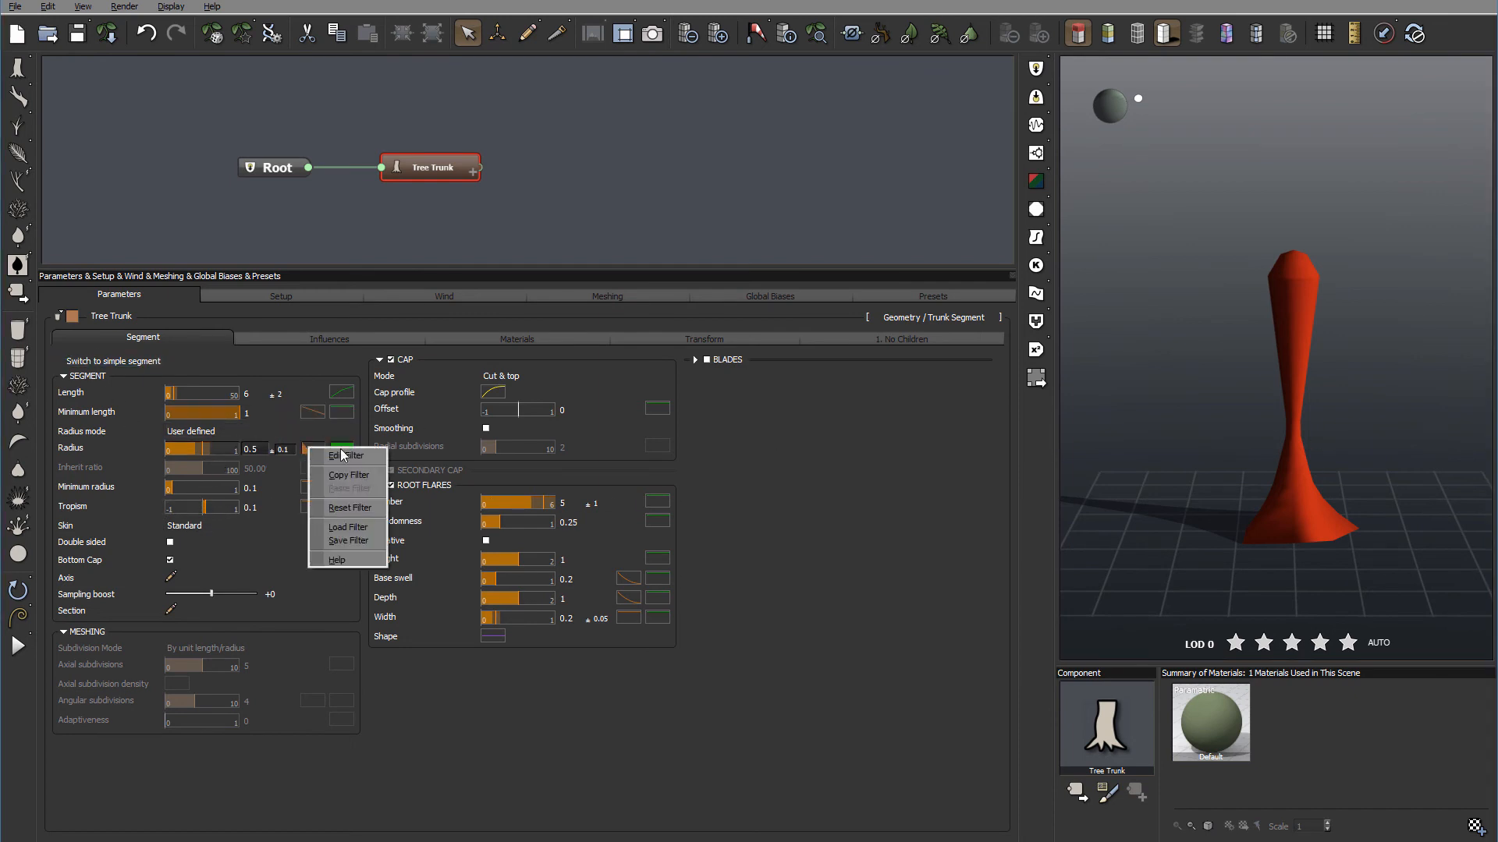
pyautogui.click(347, 508)
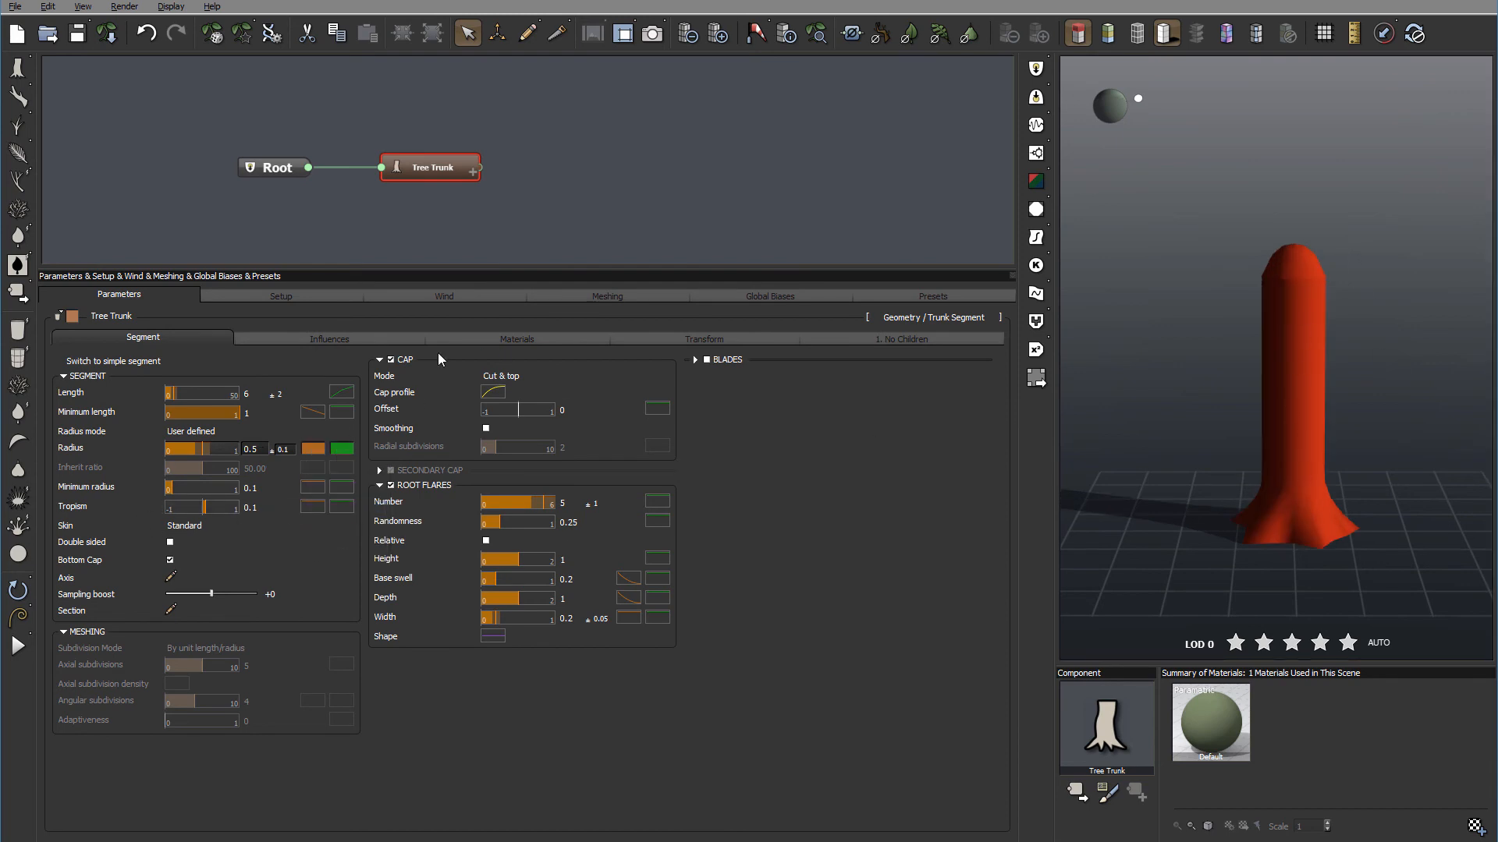
# Step: Taper the trunk's radius profile by lowering its end keypoint at X 1 to about Y 0.39, and accept the curve
pyautogui.moveTo(541, 352); pyautogui.dragTo(446, 453)
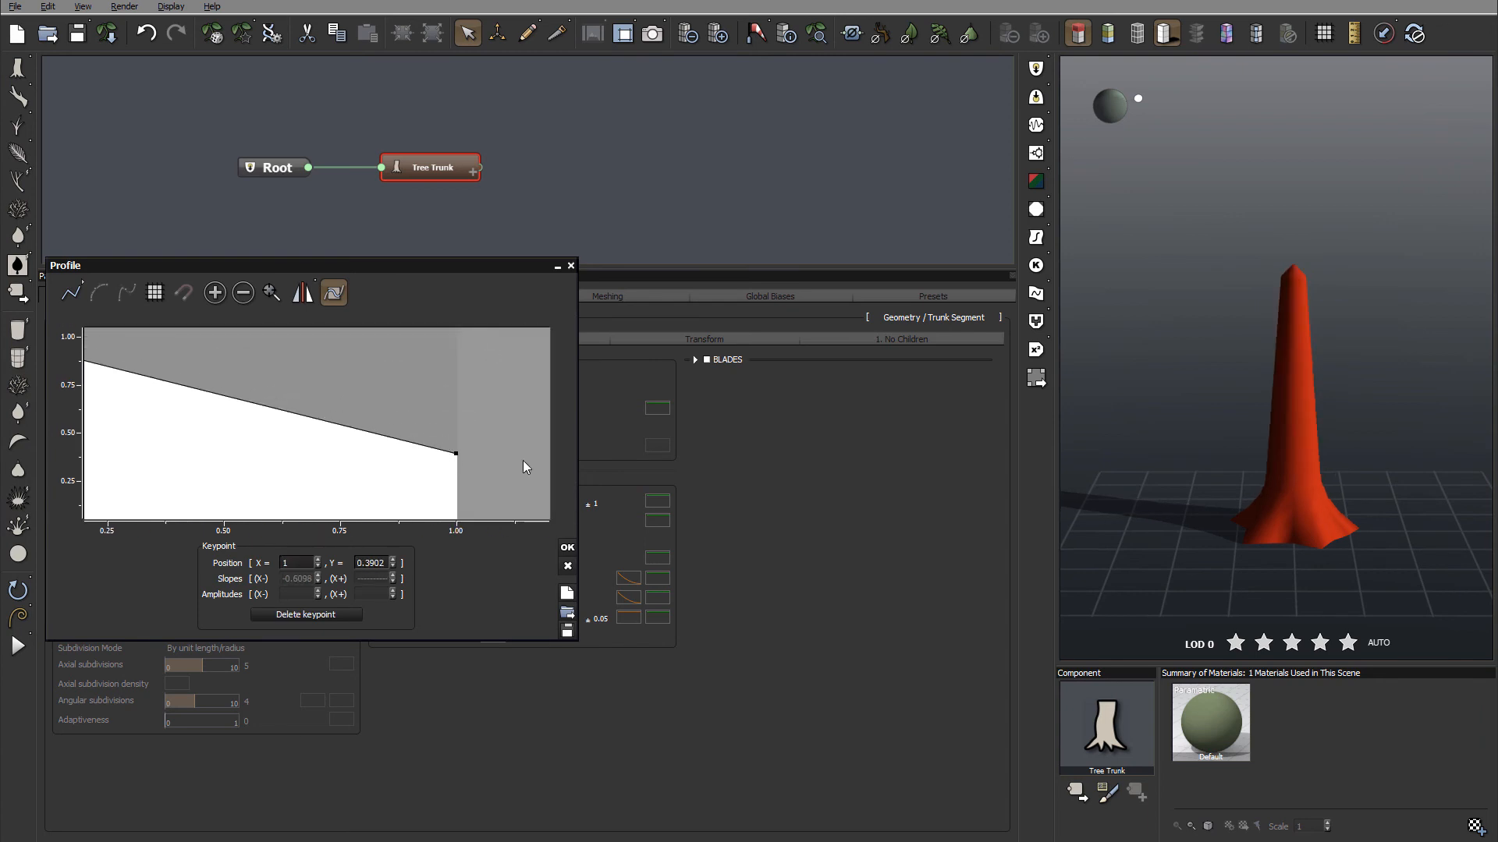
pyautogui.click(567, 548)
# Step: Try a tropism of 0.58 on the trunk, and set the tropism back to 0.1
pyautogui.moveTo(206, 508); pyautogui.dragTo(234, 508)
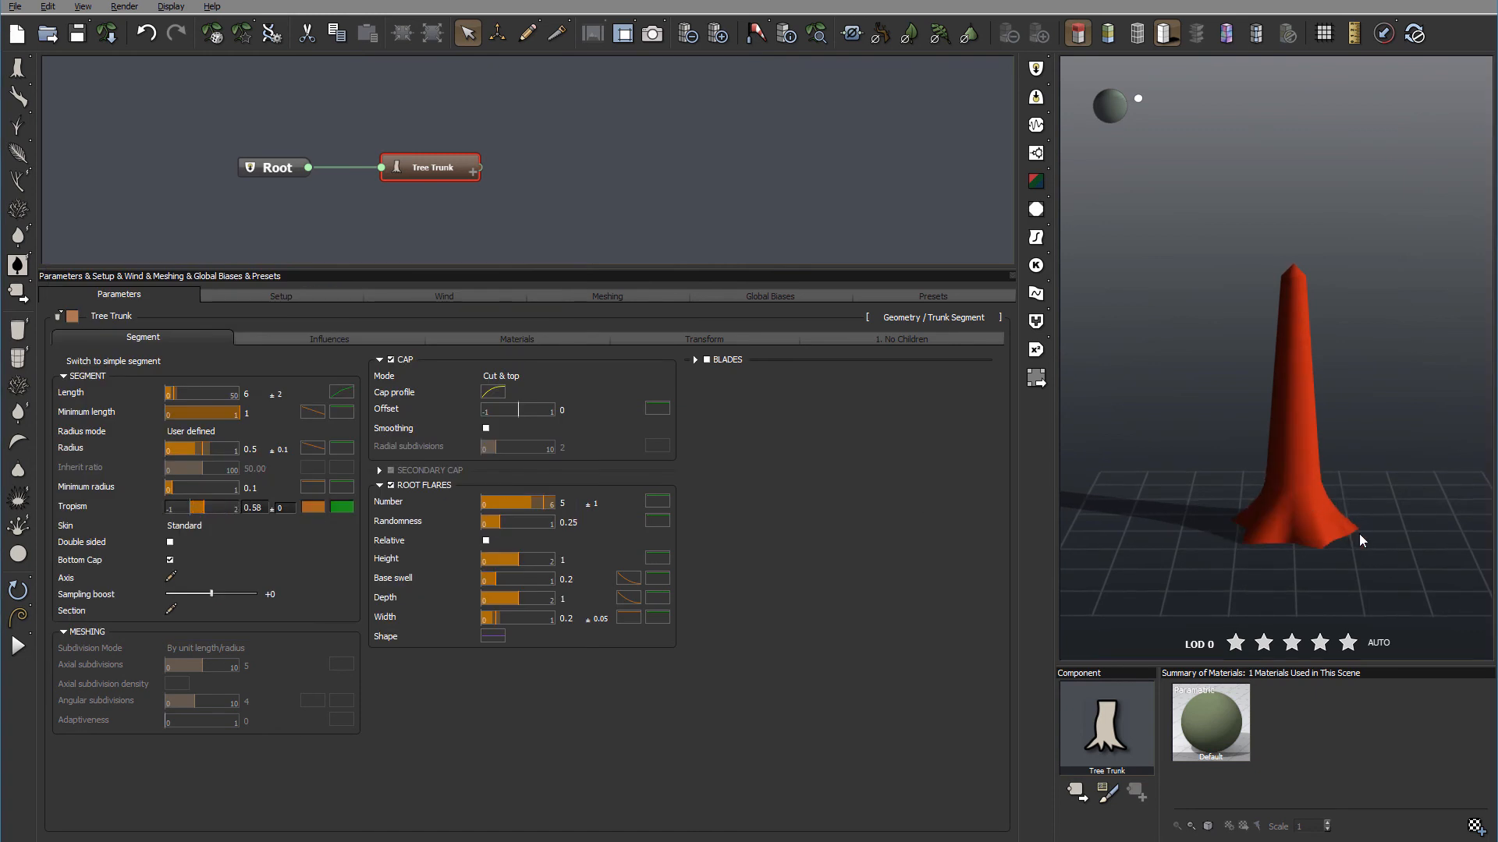
pyautogui.click(263, 507)
pyautogui.write('0')
pyautogui.press('Return')
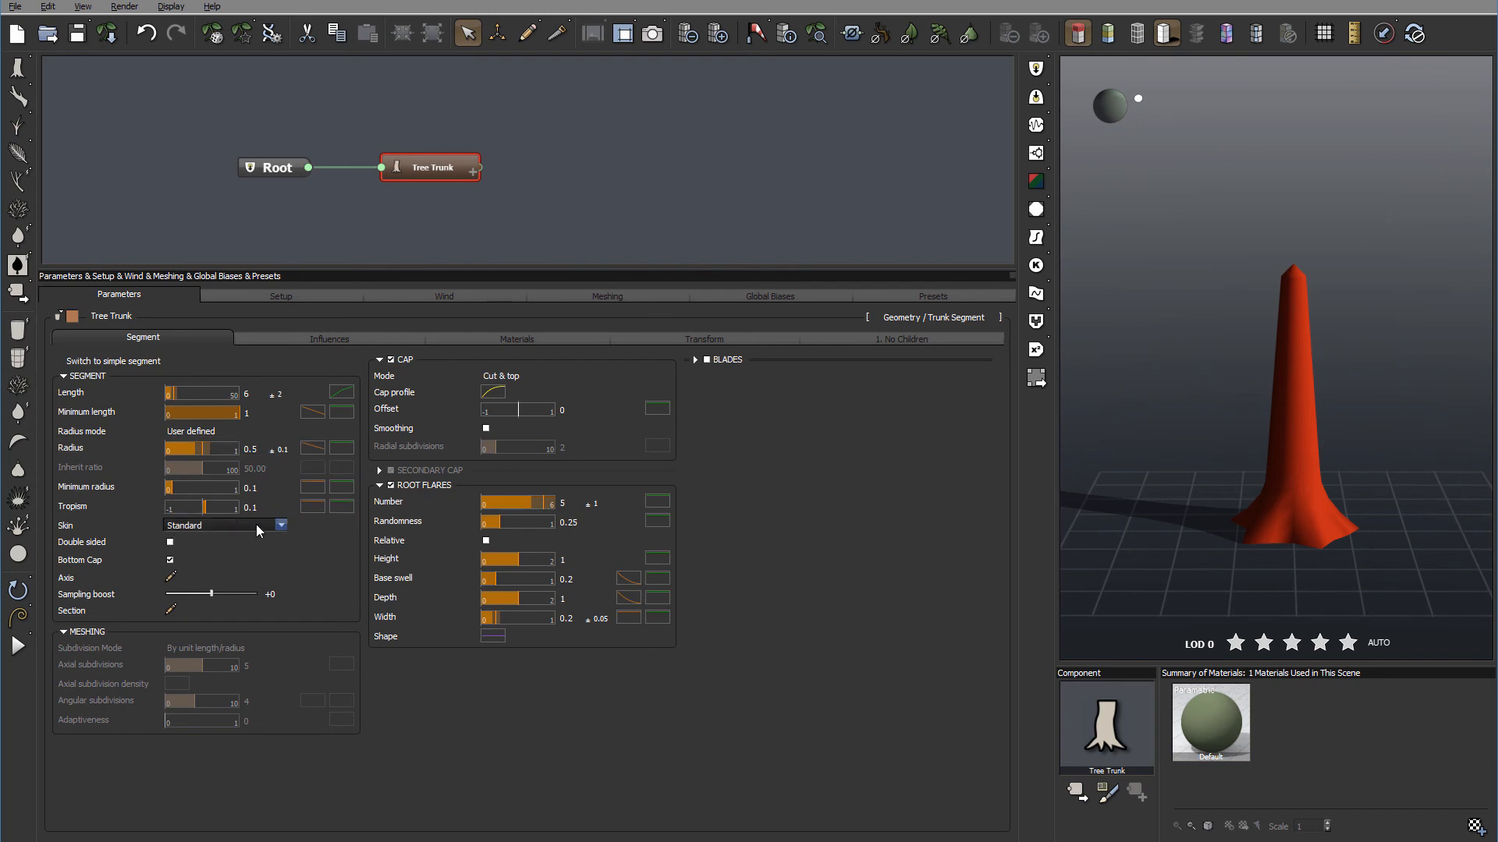
# Step: Review the trunk's skin options and keep Standard
pyautogui.click(280, 526)
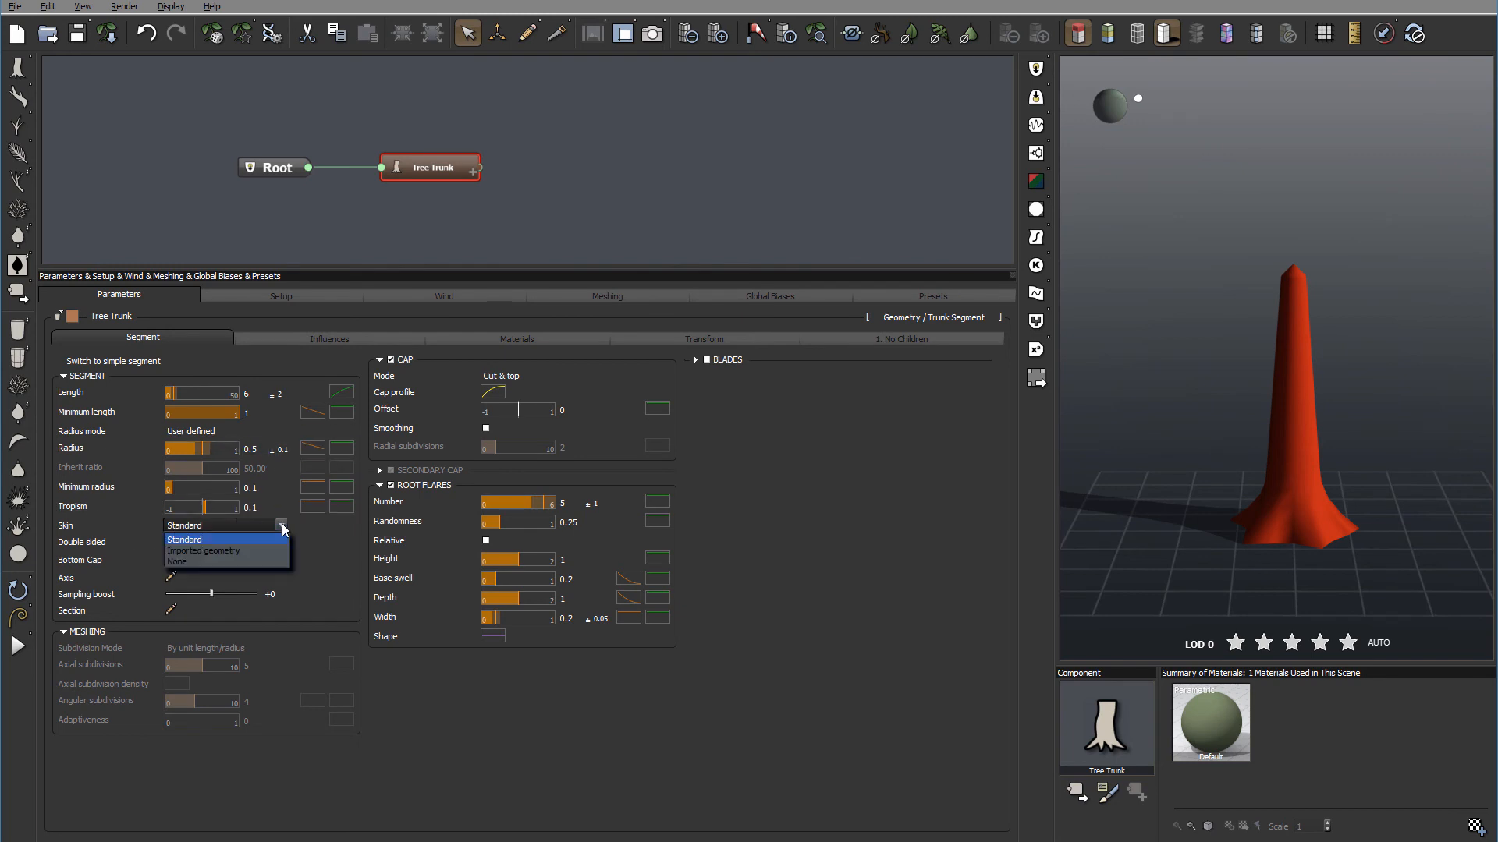
pyautogui.click(242, 542)
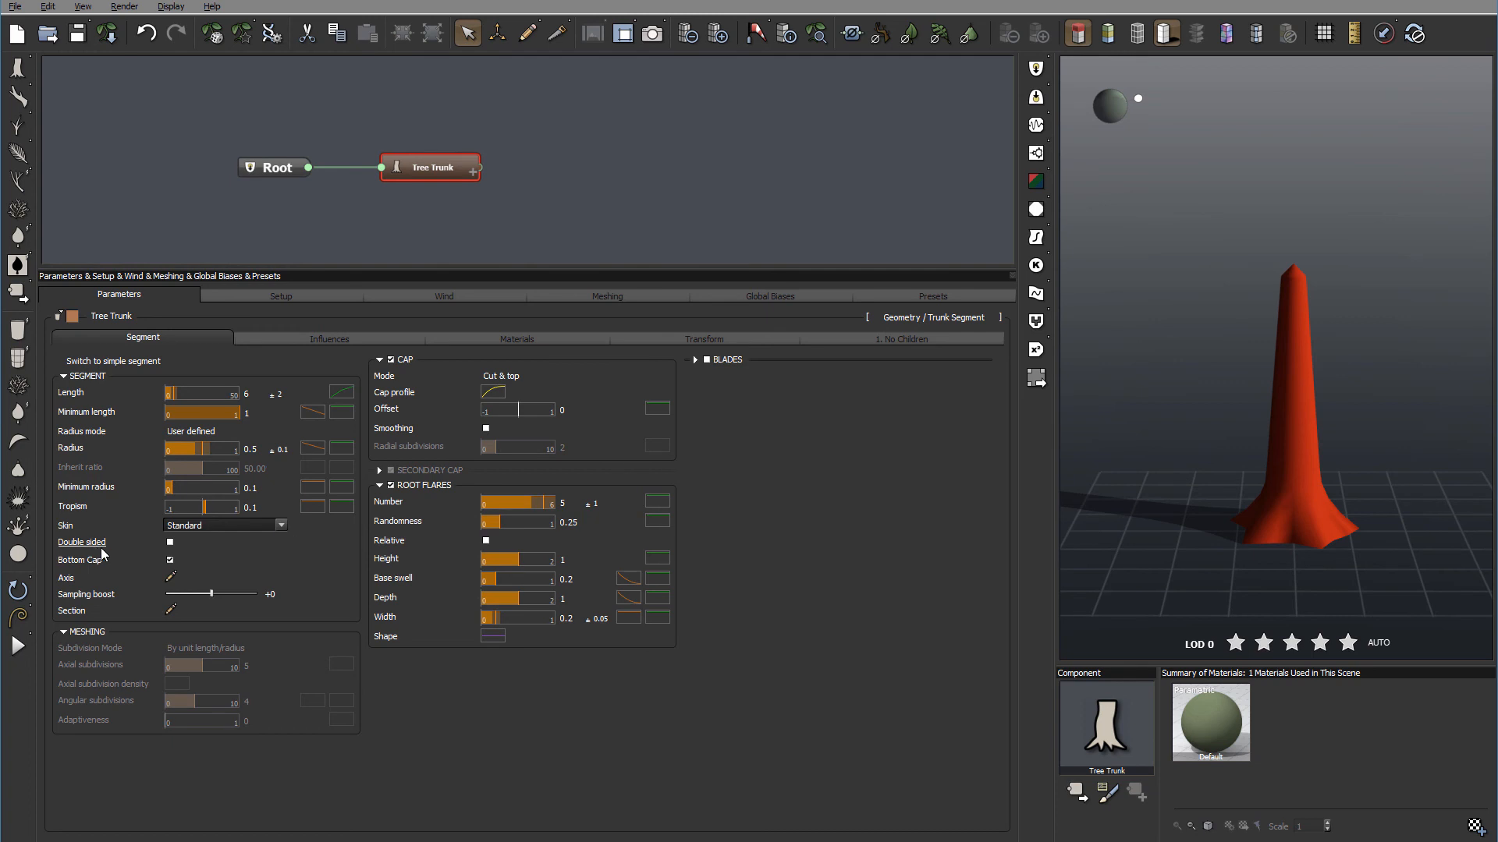
pyautogui.click(171, 557)
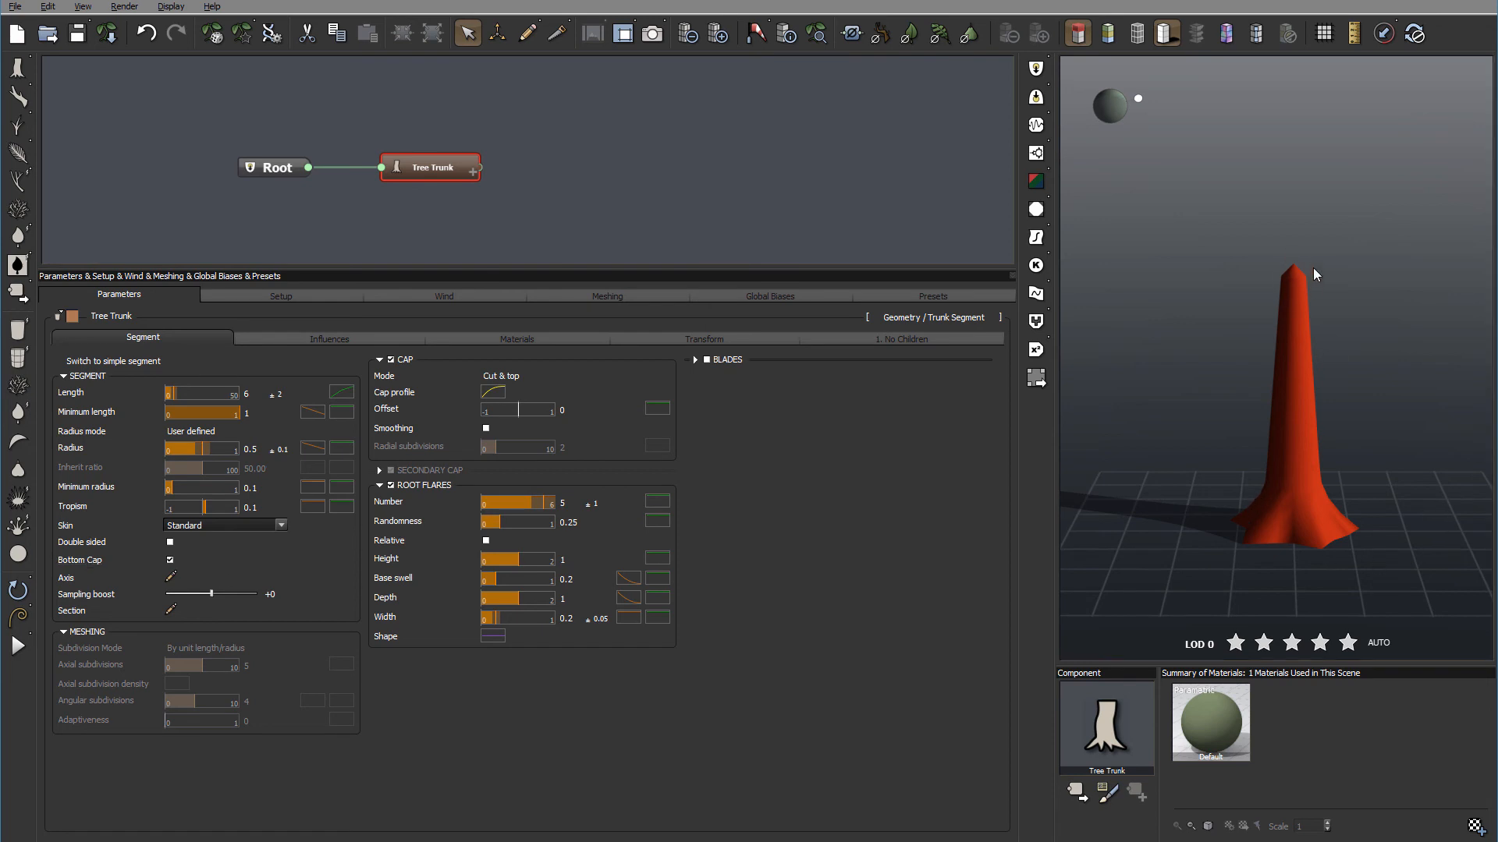
# Step: Disable the trunk's cap, inspect the open top from several angles, and enable the cap again
pyautogui.click(391, 359)
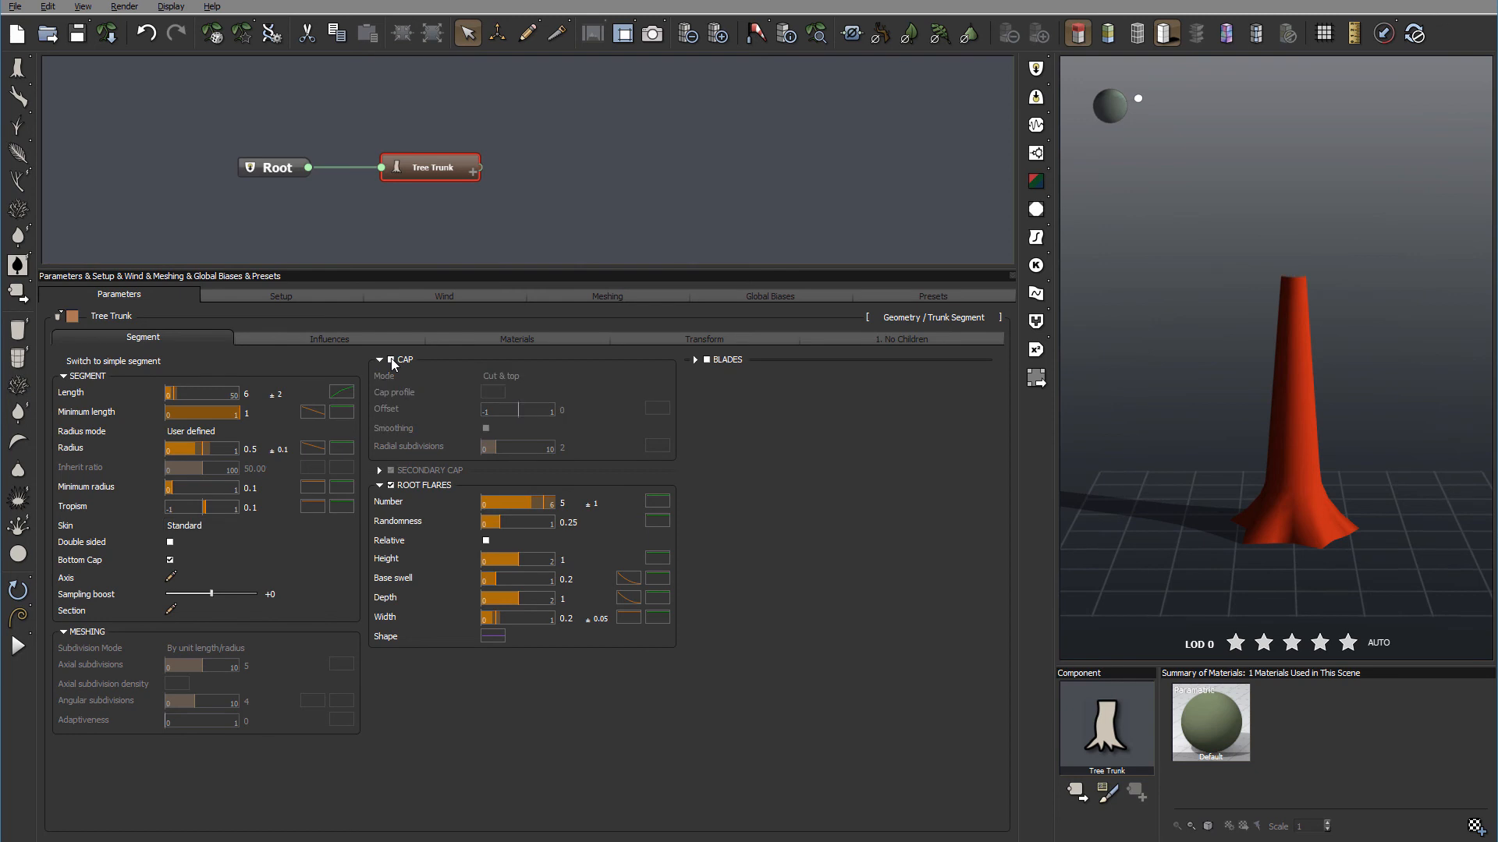
pyautogui.moveTo(1295, 287); pyautogui.dragTo(1340, 374)
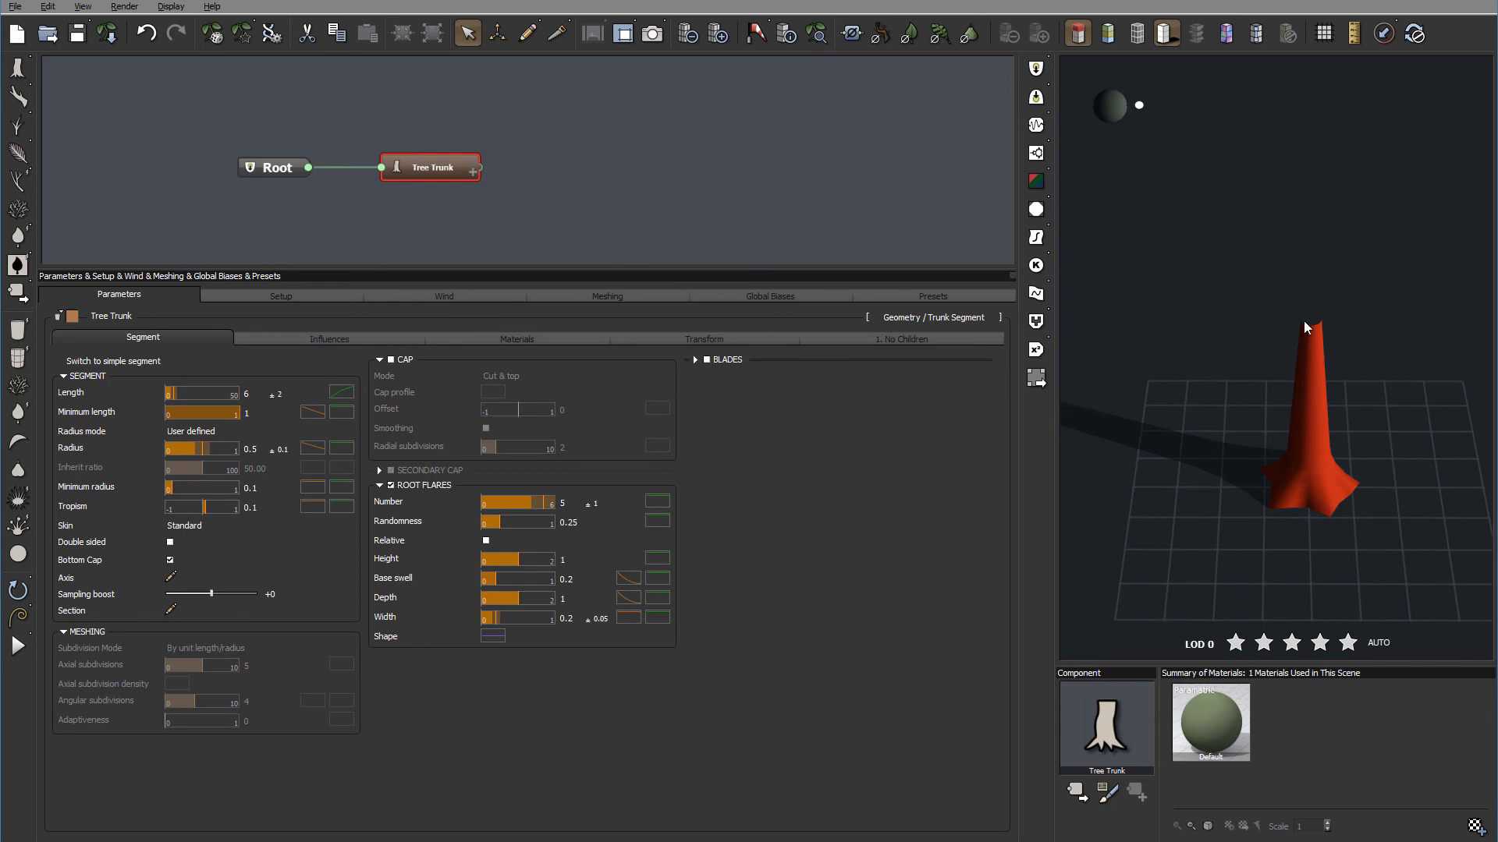
pyautogui.moveTo(1425, 422); pyautogui.dragTo(1402, 364)
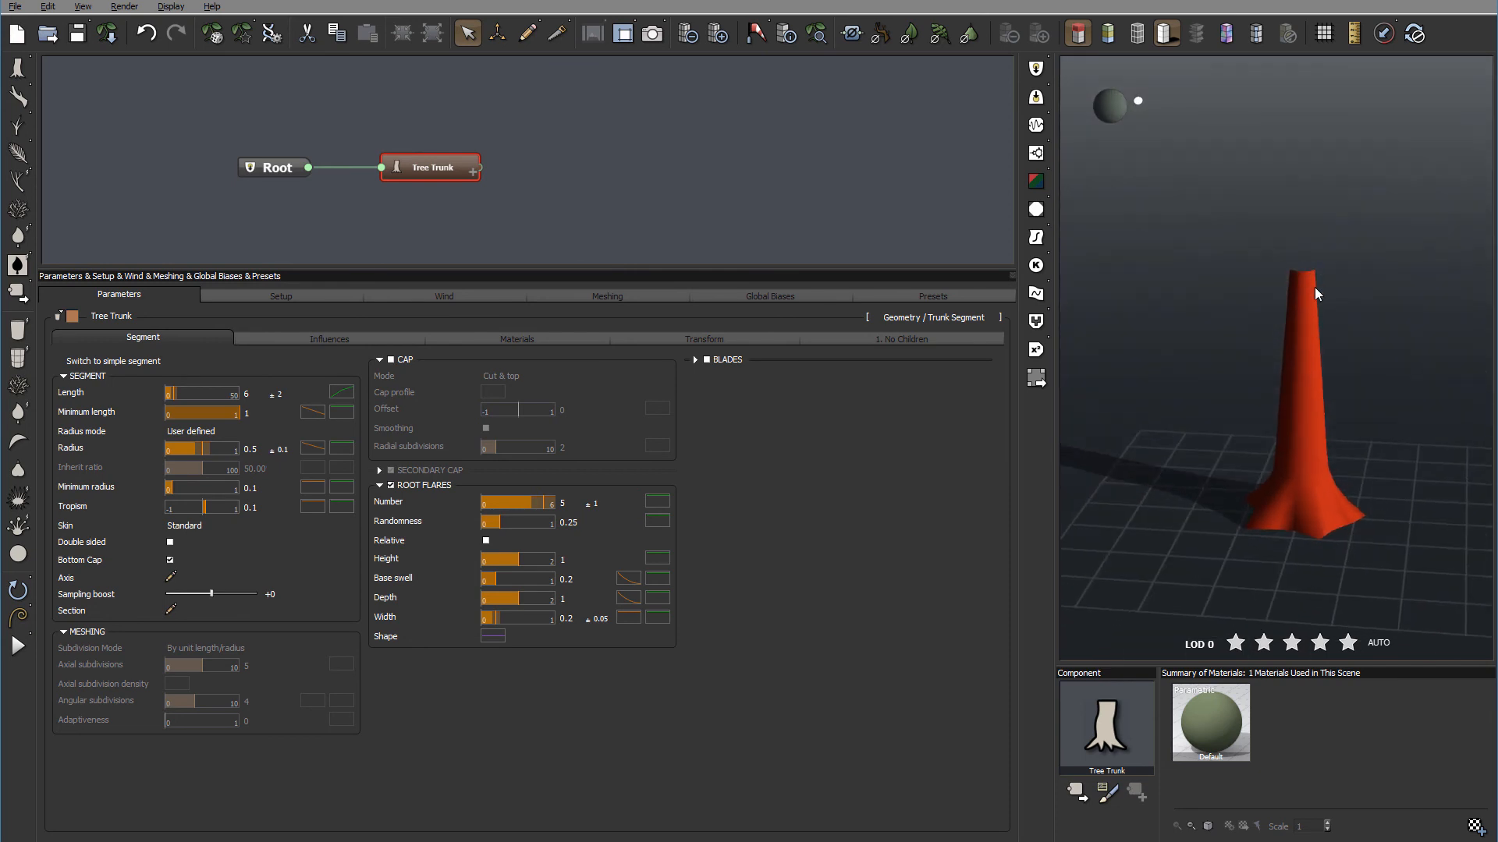
pyautogui.moveTo(1244, 392); pyautogui.dragTo(1288, 322)
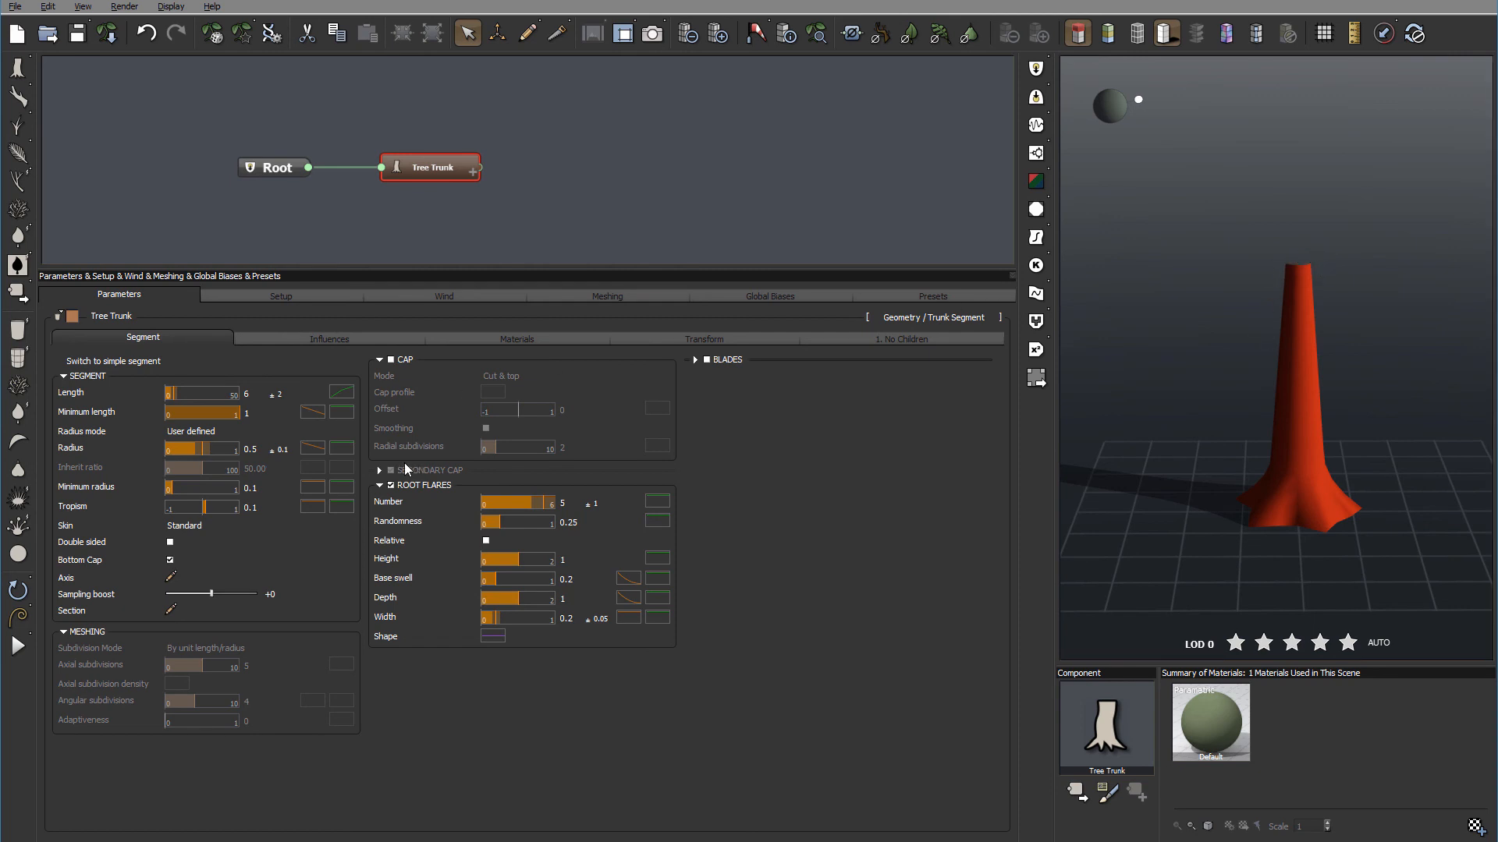
pyautogui.click(391, 359)
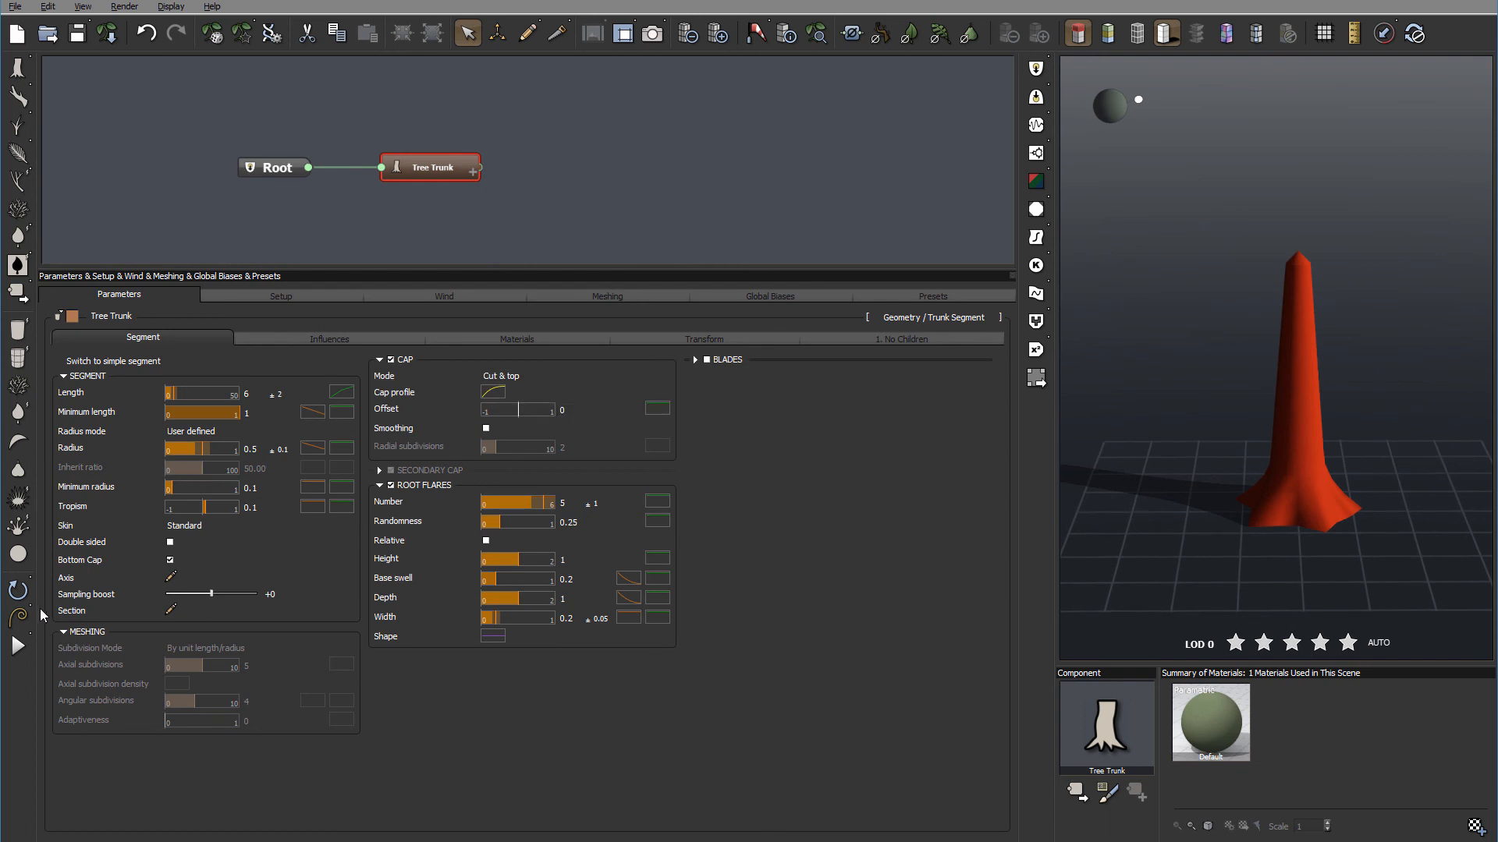
# Step: Turn off the bottom cap, inspect the trunk's base from below, and turn the bottom cap back on
pyautogui.click(169, 561)
pyautogui.click(169, 561)
pyautogui.moveTo(1340, 503); pyautogui.dragTo(1370, 392)
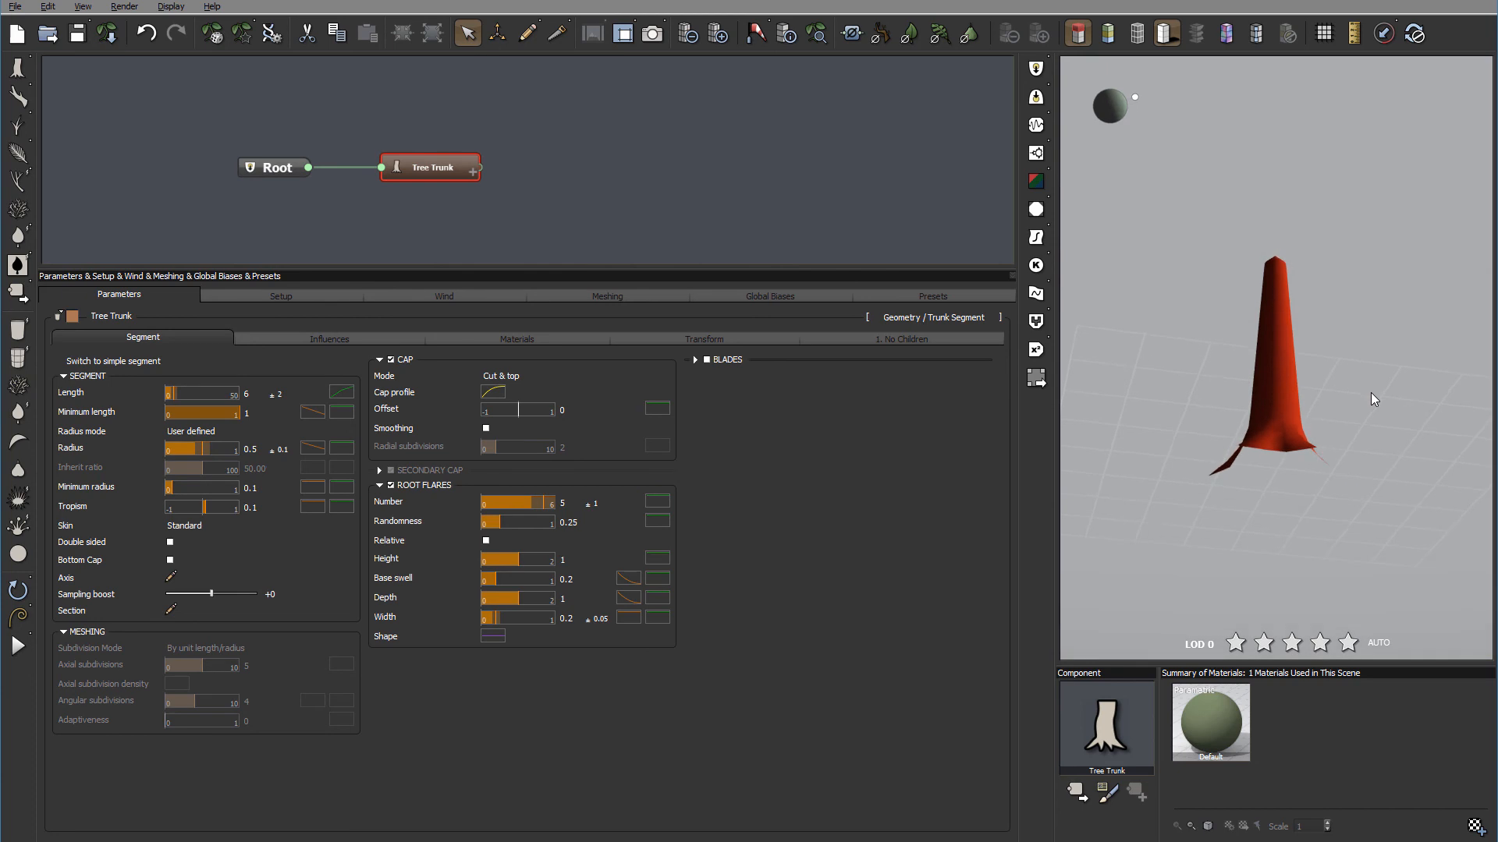
pyautogui.click(170, 560)
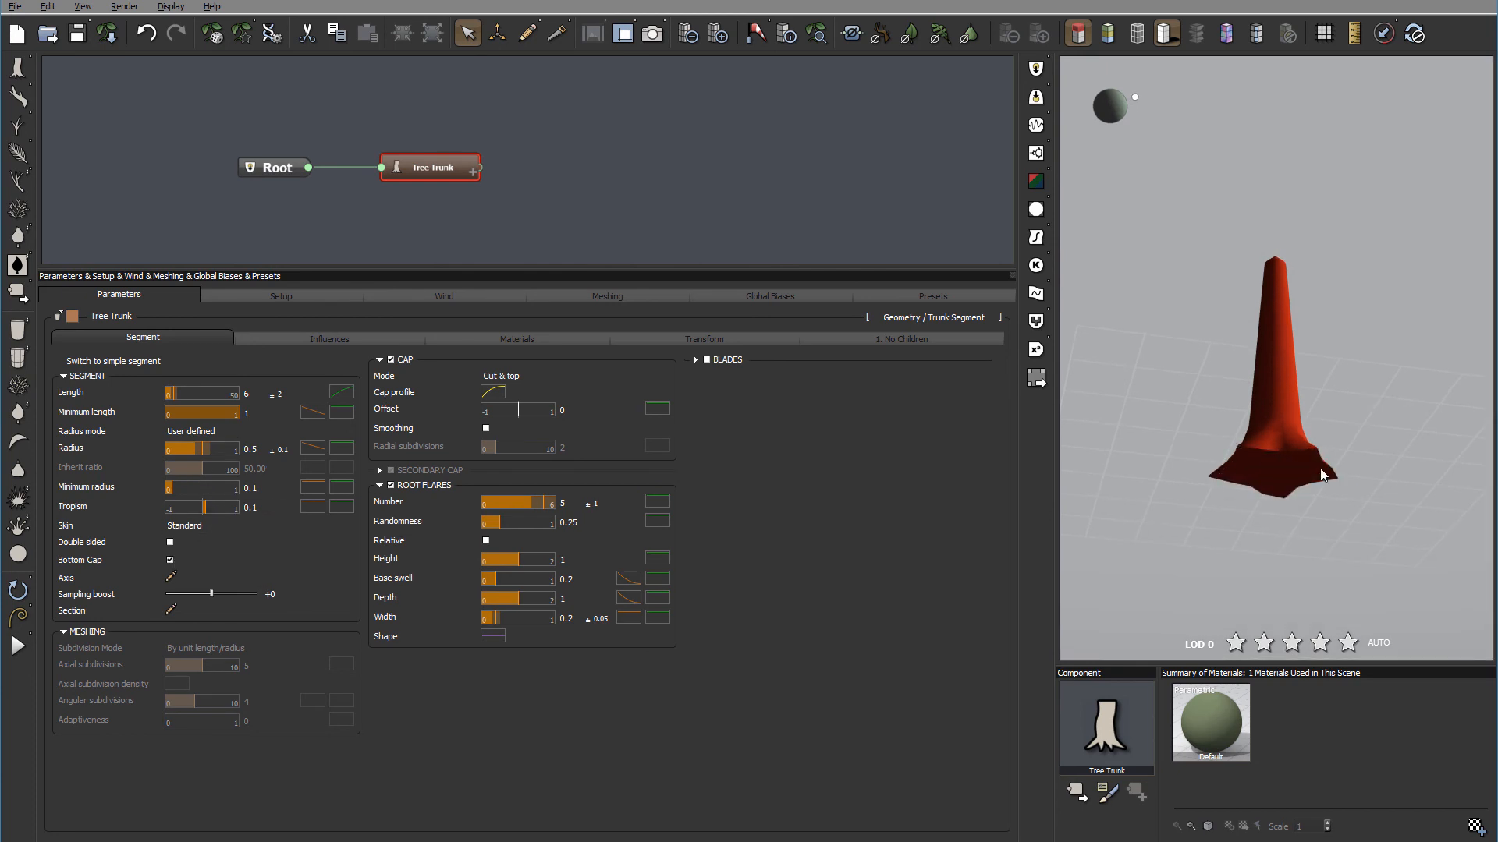
pyautogui.moveTo(1354, 386); pyautogui.dragTo(1326, 502)
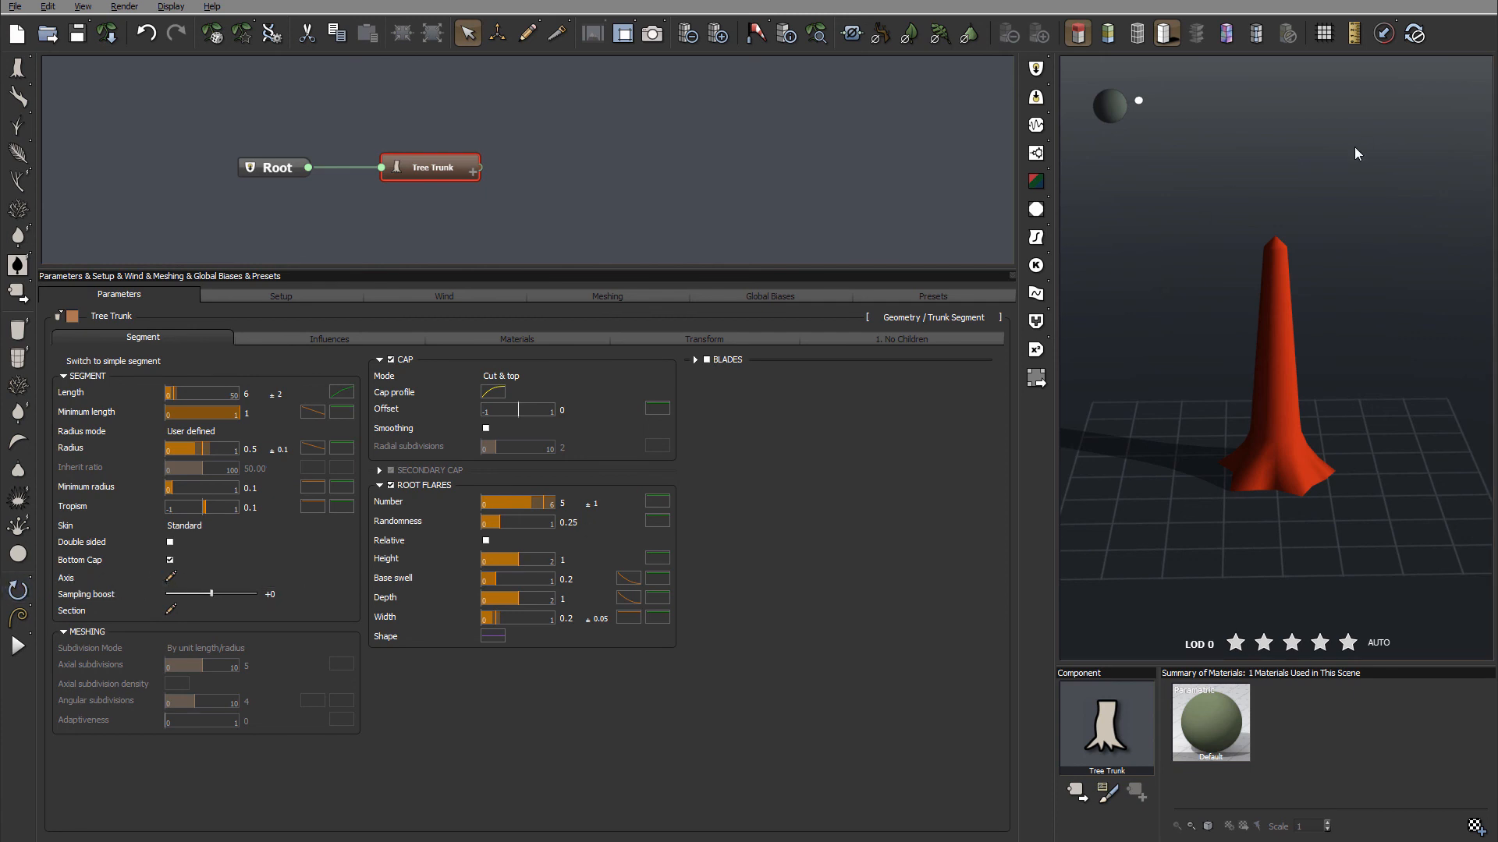
# Step: Bend the trunk's axis spline into a sideways curve by moving its upper end point, and apply it to the trunk
pyautogui.click(171, 577)
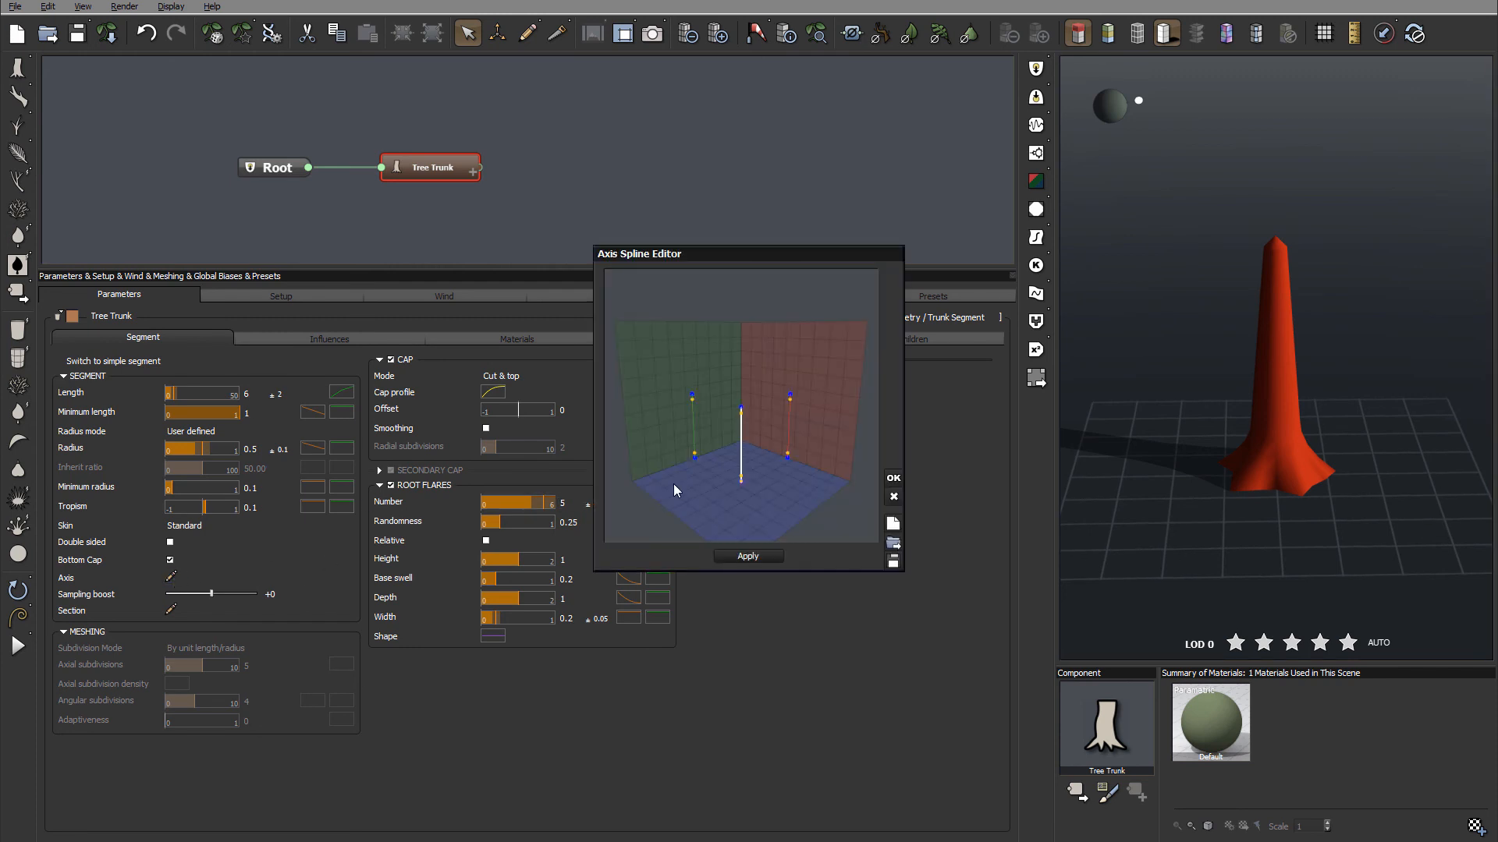
pyautogui.moveTo(784, 452); pyautogui.dragTo(686, 468)
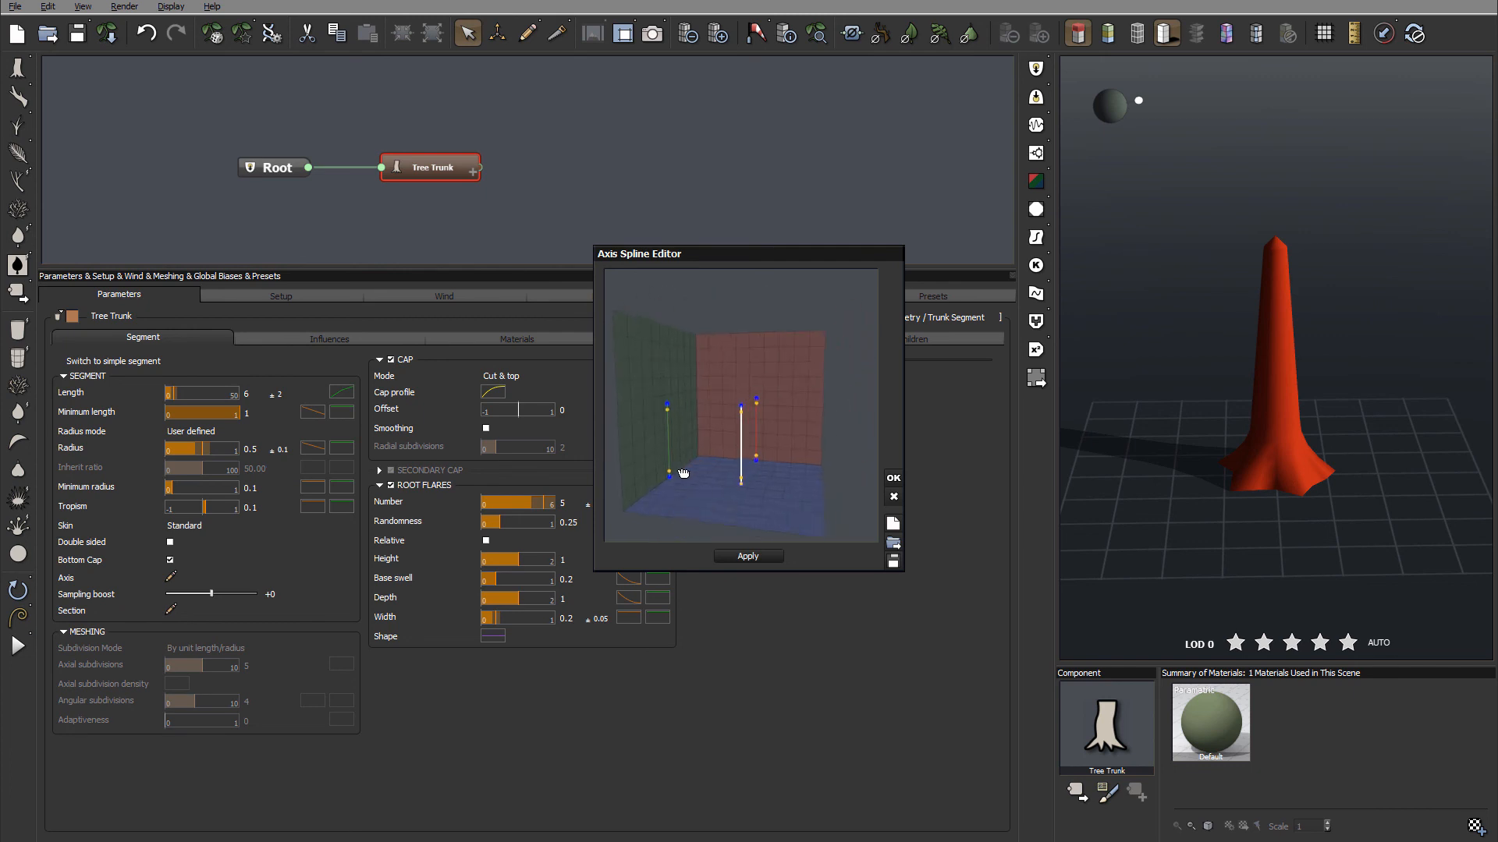
pyautogui.moveTo(741, 407); pyautogui.dragTo(792, 427)
pyautogui.moveTo(710, 466); pyautogui.dragTo(770, 429)
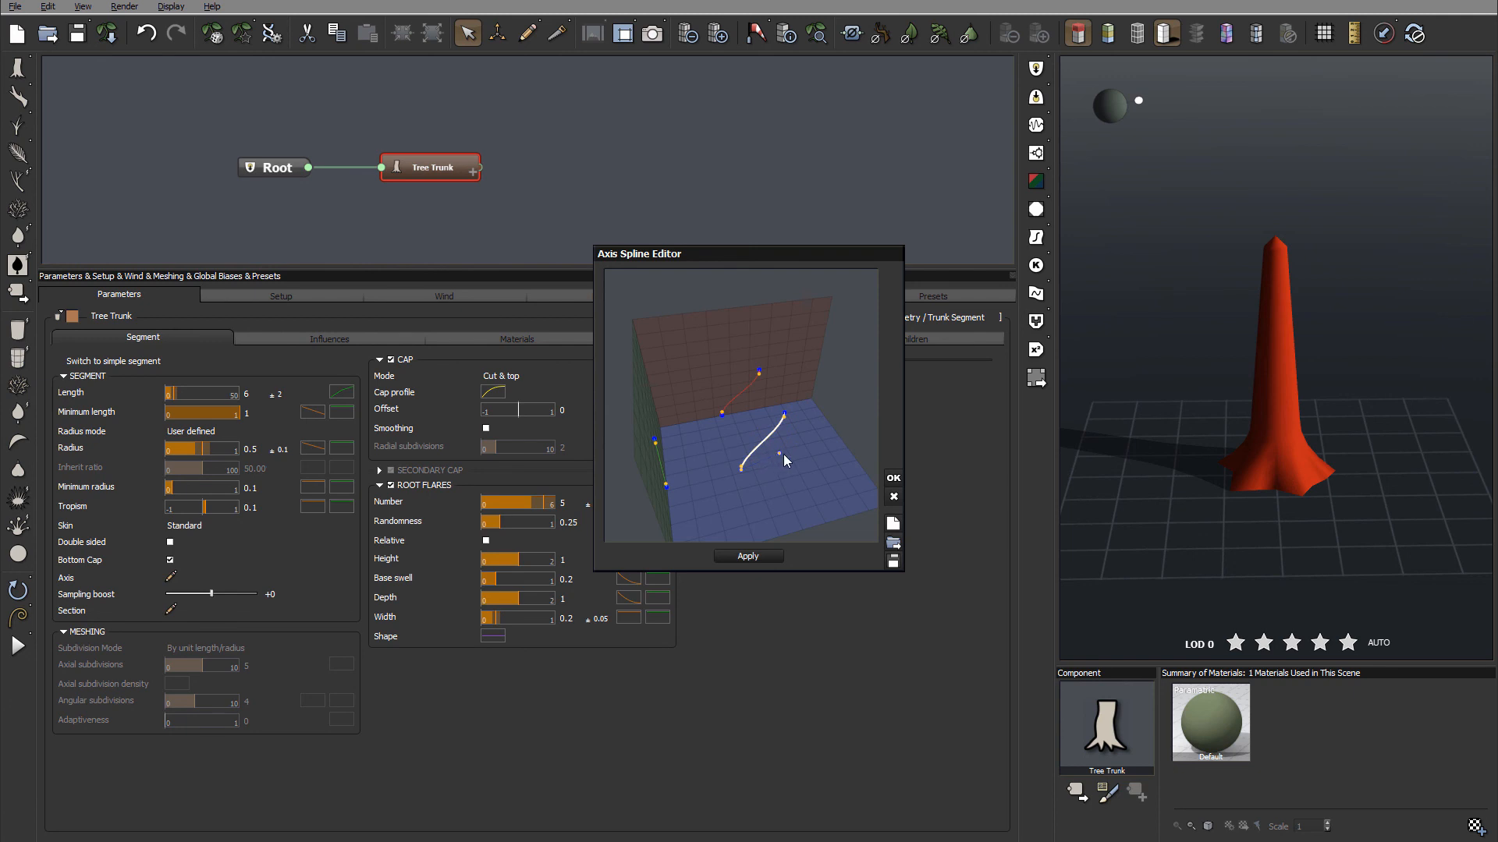
pyautogui.moveTo(780, 454)
pyautogui.mouseDown()
pyautogui.moveTo(775, 429)
pyautogui.moveTo(819, 438)
pyautogui.moveTo(806, 444)
pyautogui.mouseUp()
pyautogui.click(750, 556)
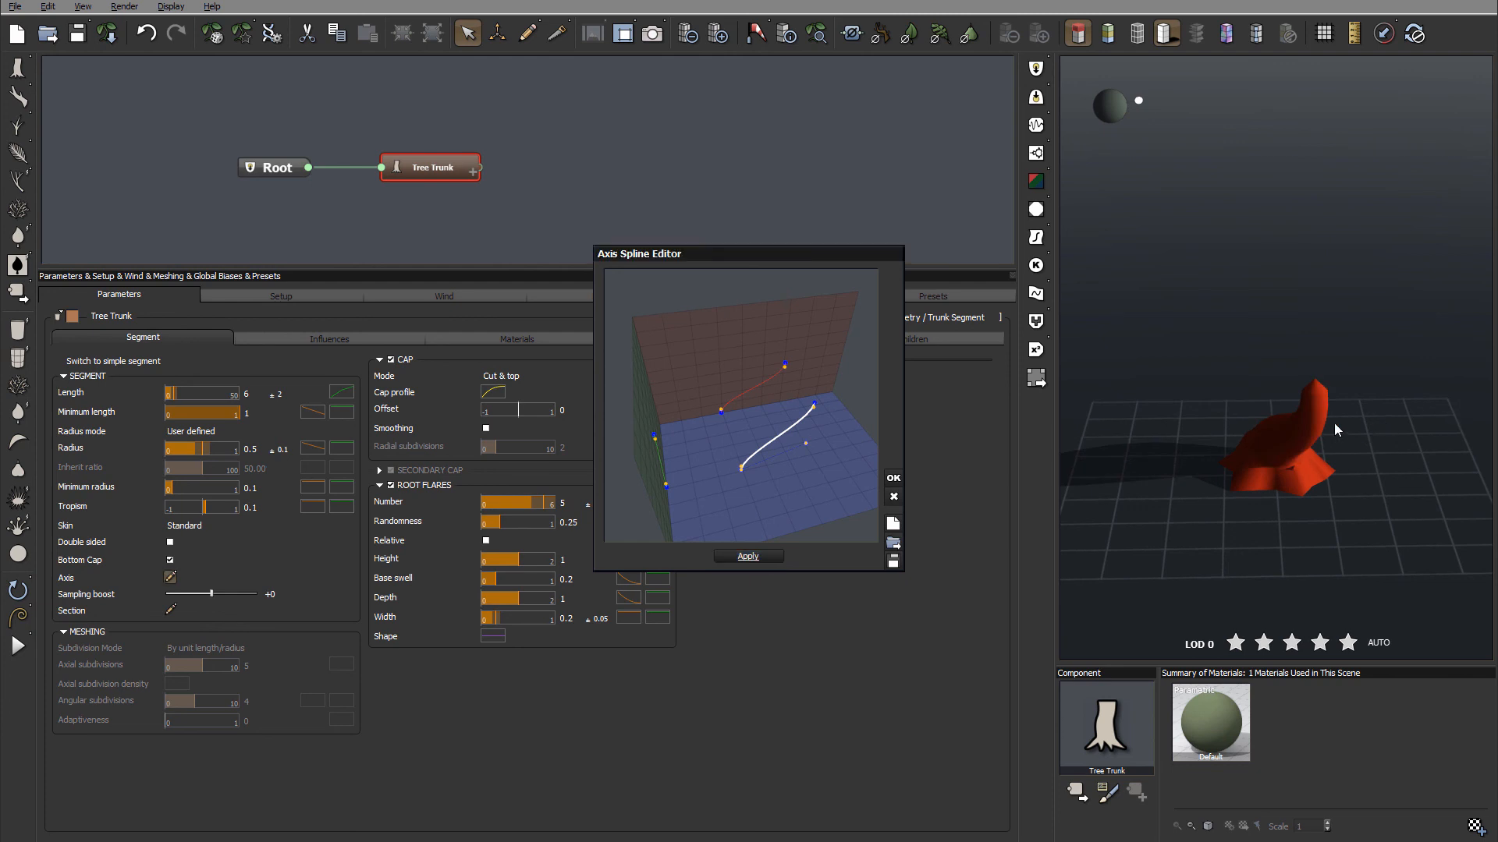
pyautogui.click(894, 478)
pyautogui.moveTo(1382, 441)
pyautogui.mouseDown()
pyautogui.moveTo(1217, 458)
pyautogui.moveTo(1140, 424)
pyautogui.moveTo(1116, 431)
pyautogui.moveTo(1364, 460)
pyautogui.moveTo(1426, 441)
pyautogui.moveTo(1396, 455)
pyautogui.mouseUp()
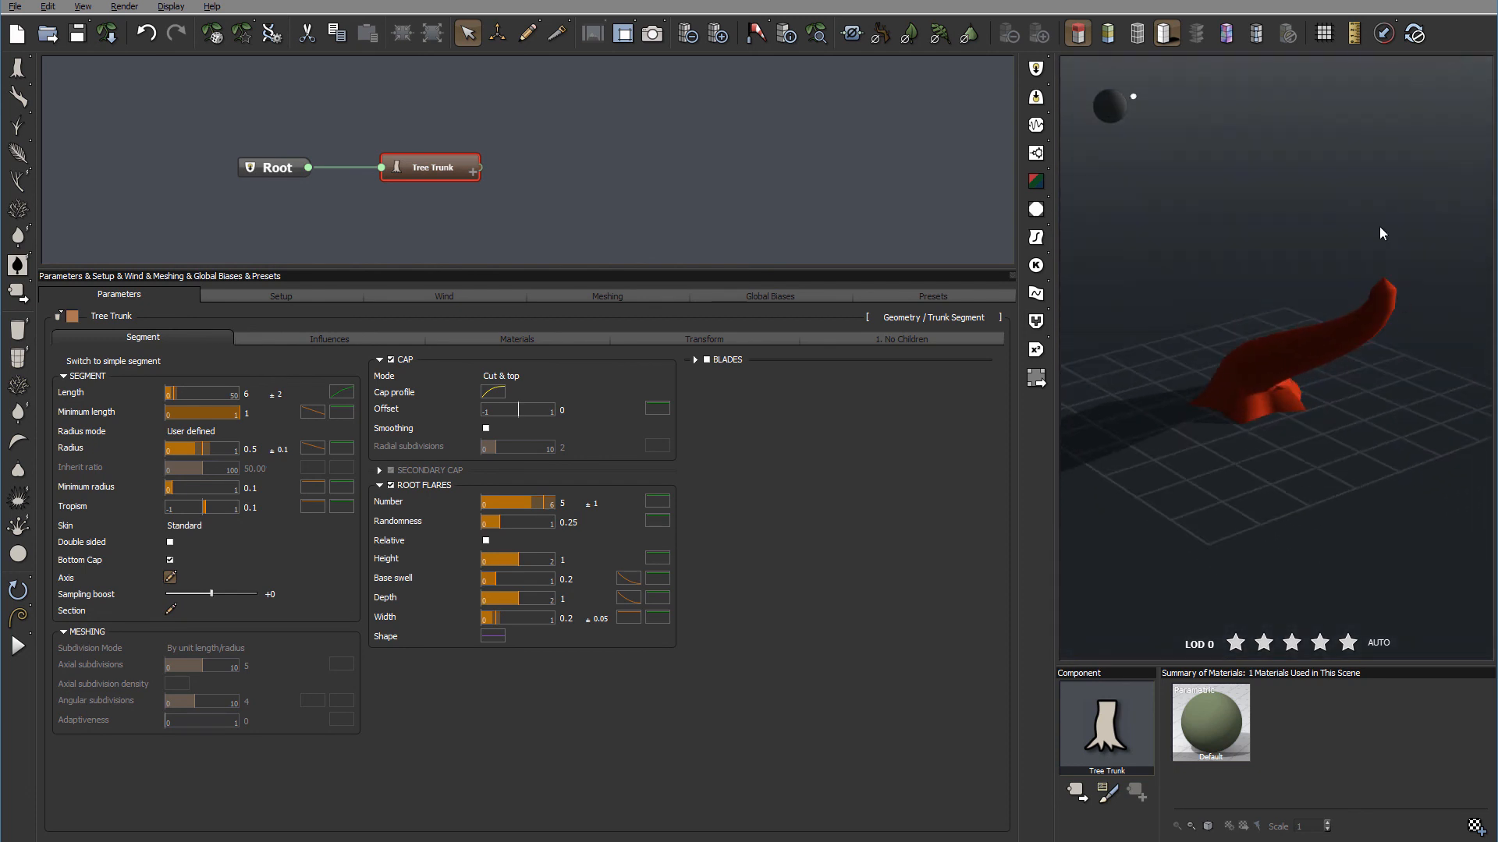
# Step: Straighten the trunk's axis spline by moving its upper end point back above the base, and apply it
pyautogui.click(170, 577)
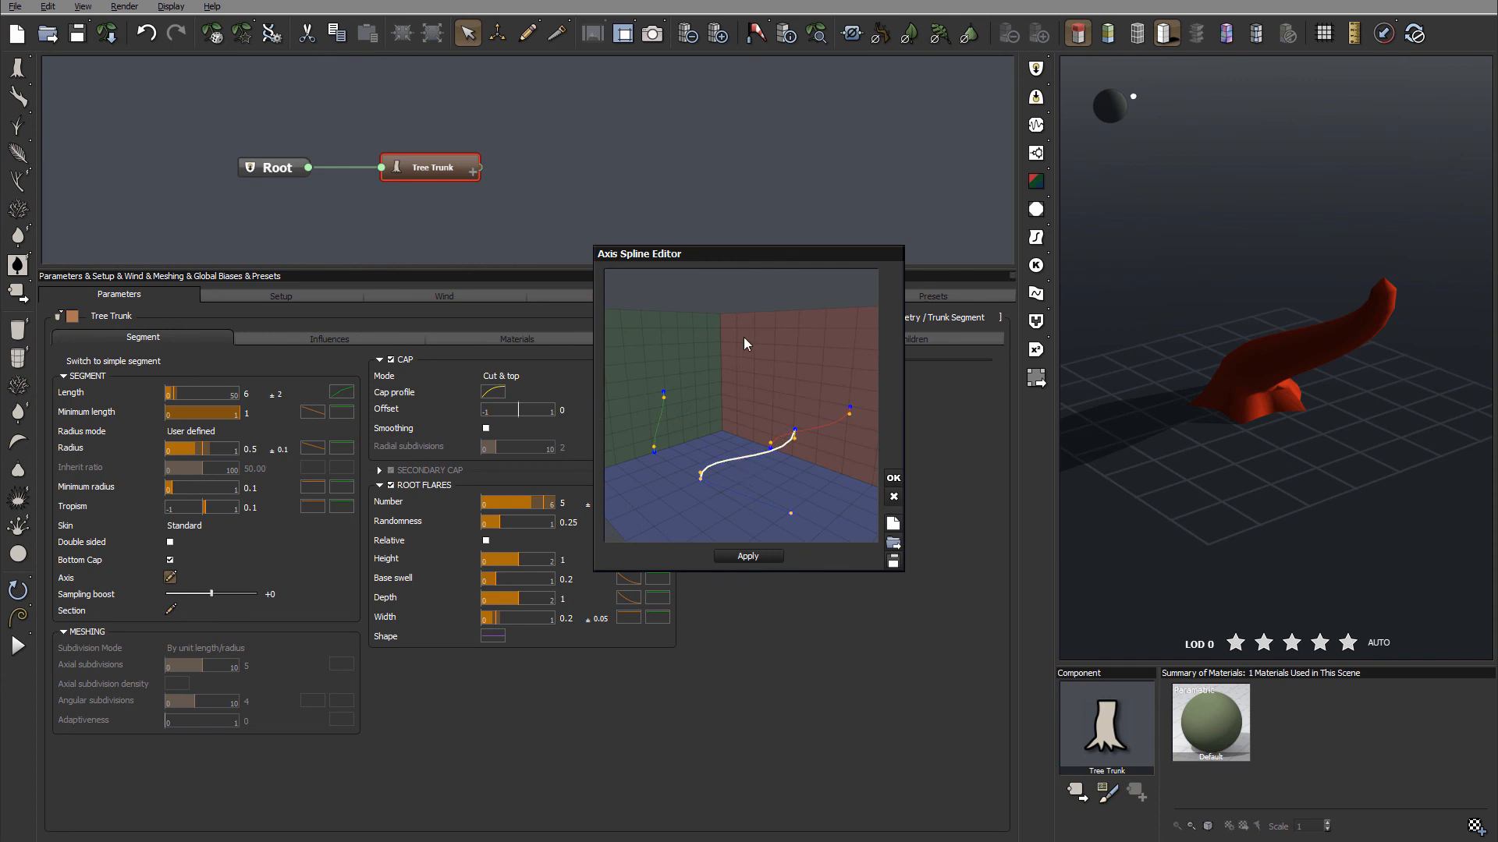
pyautogui.moveTo(675, 408); pyautogui.dragTo(706, 399)
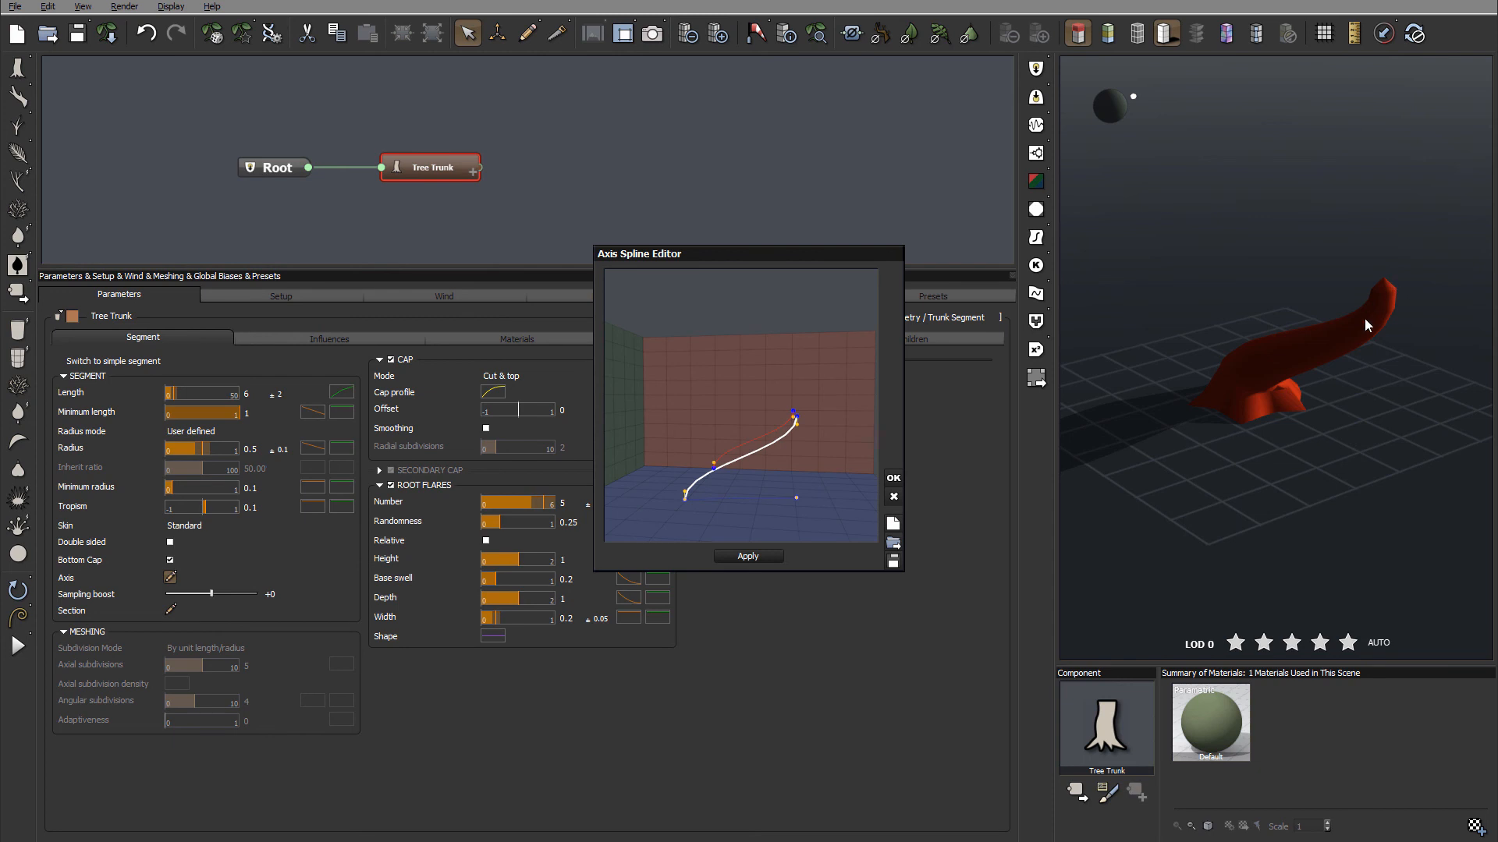
pyautogui.moveTo(794, 415); pyautogui.dragTo(688, 358)
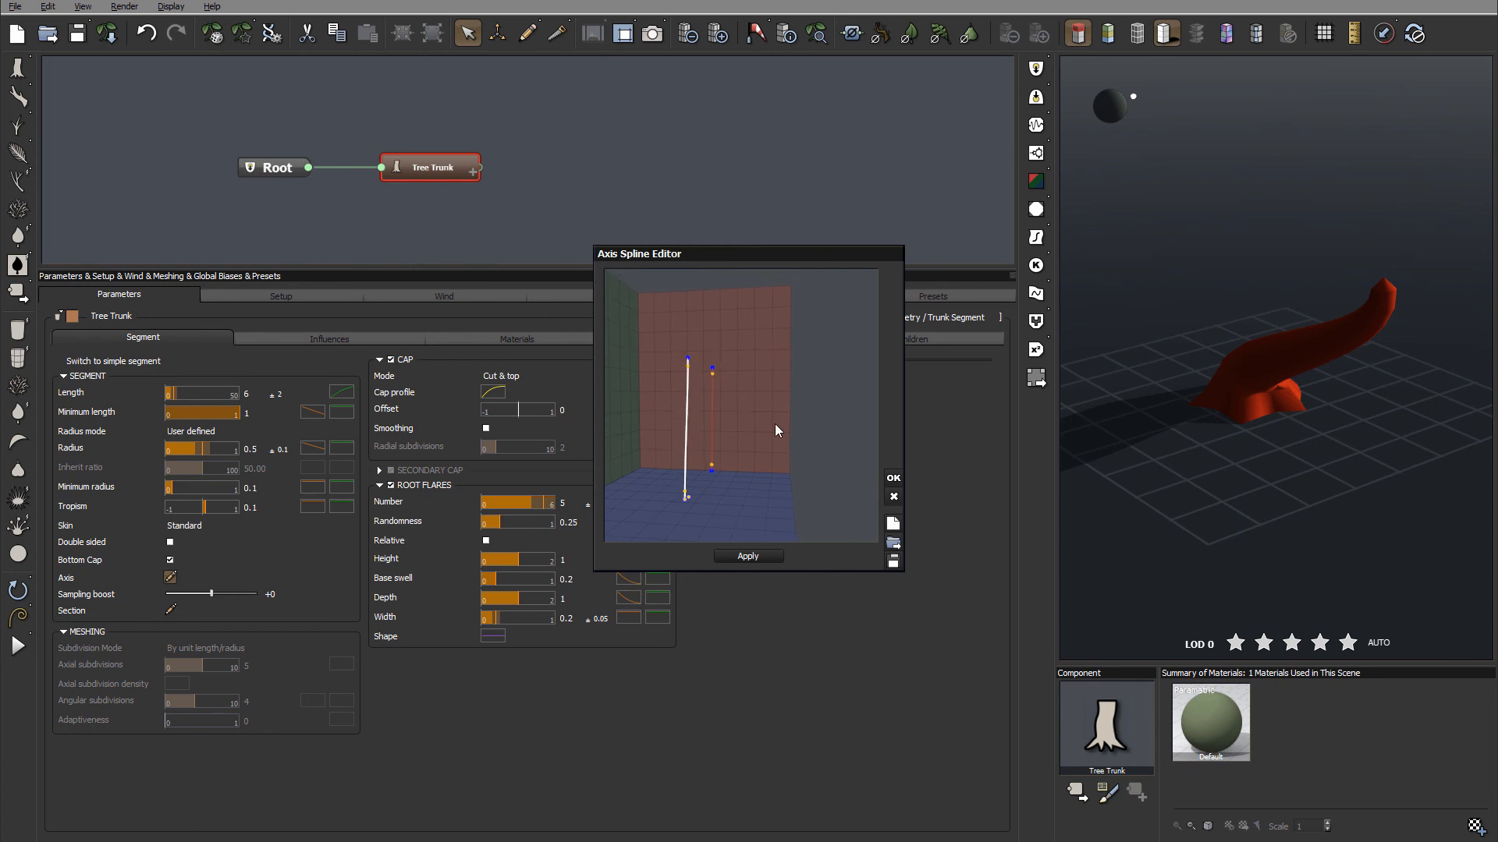
pyautogui.click(764, 557)
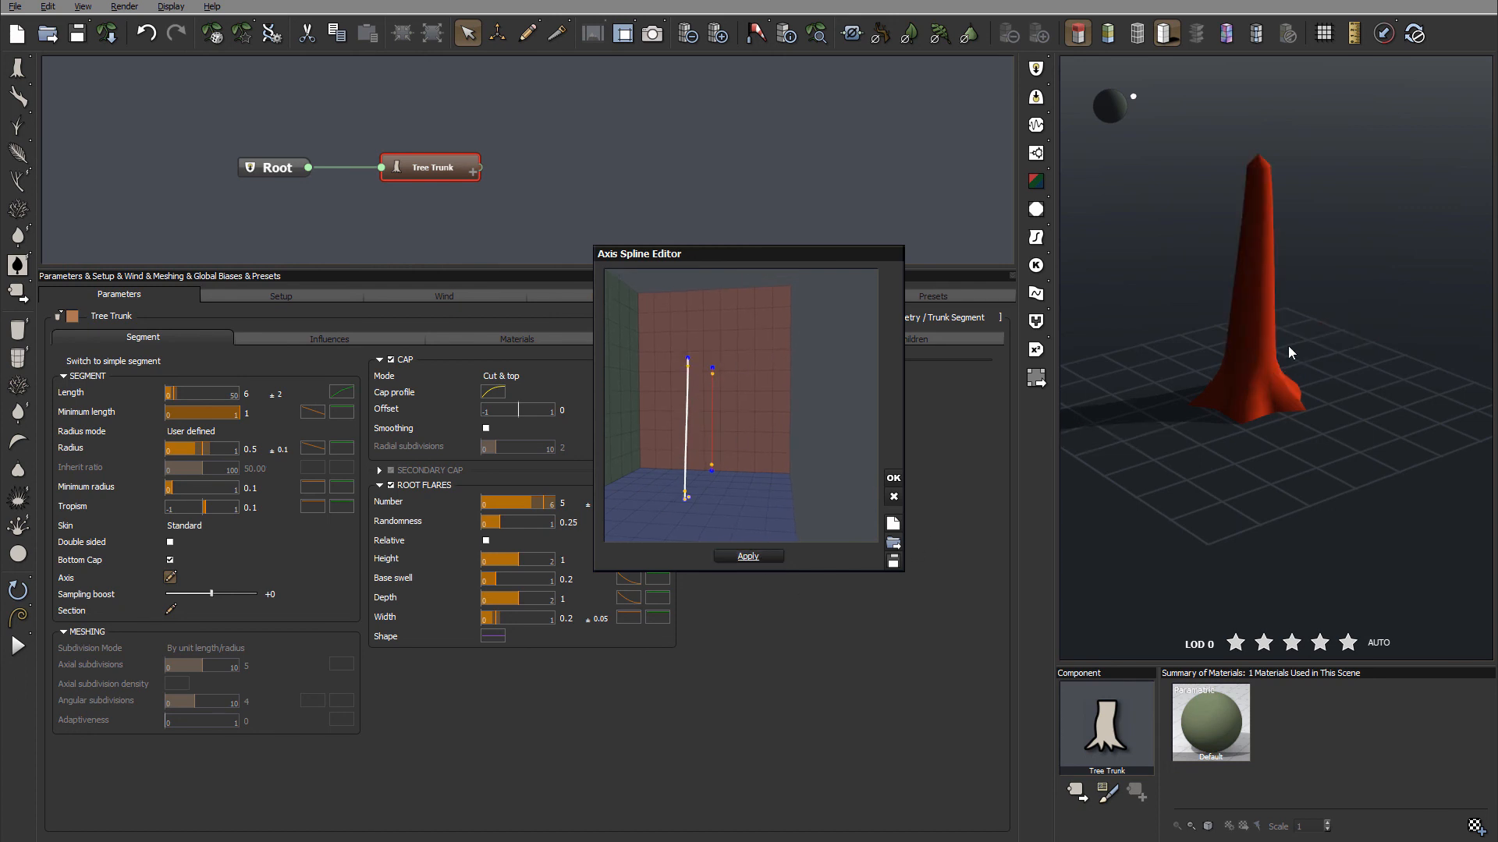
pyautogui.click(893, 478)
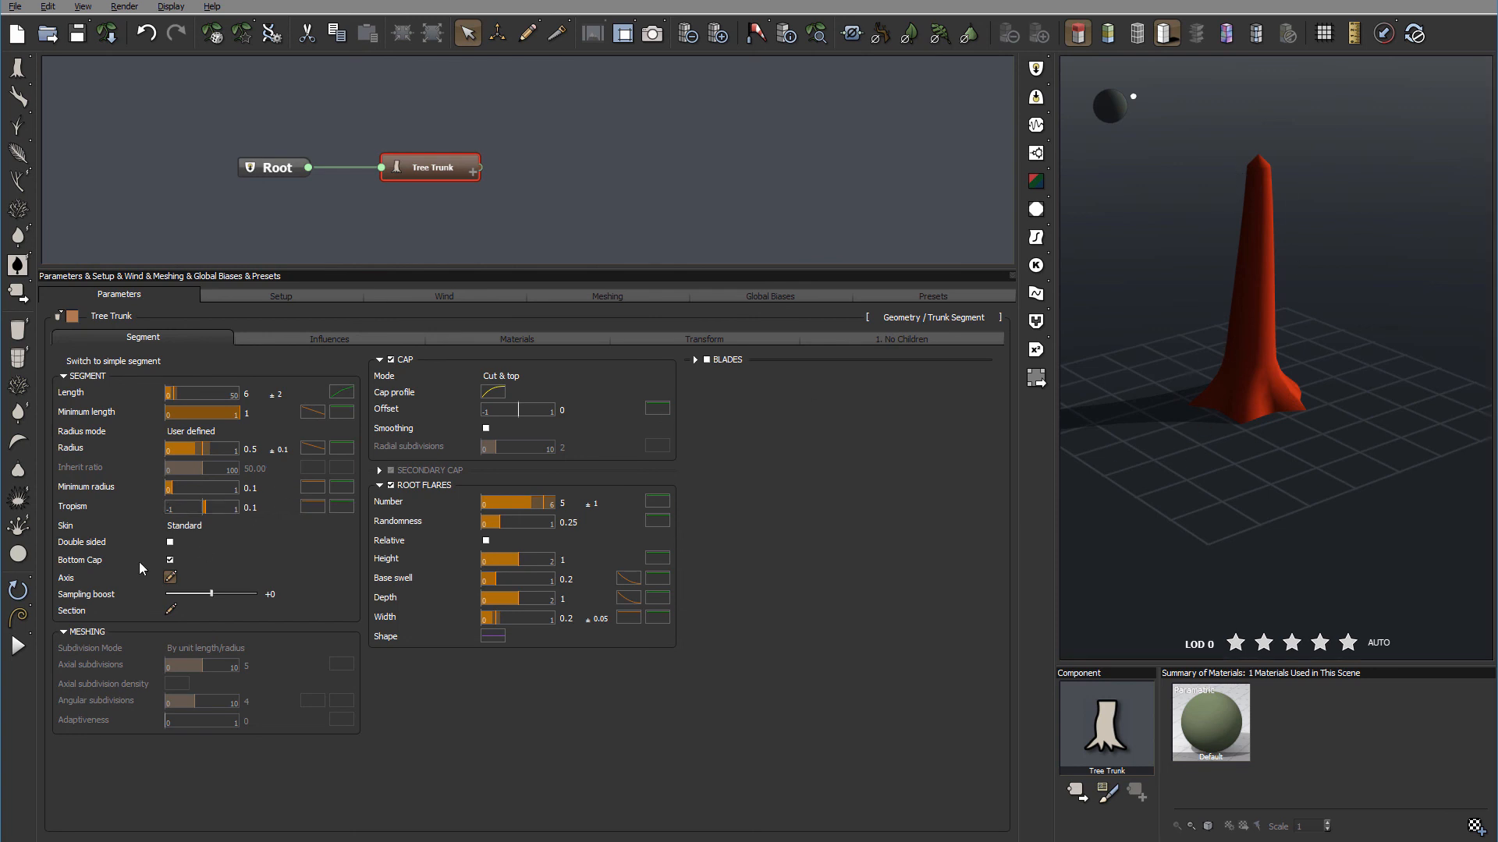
# Step: Reset the trunk's axis spline to its default straight line and accept it
pyautogui.click(171, 578)
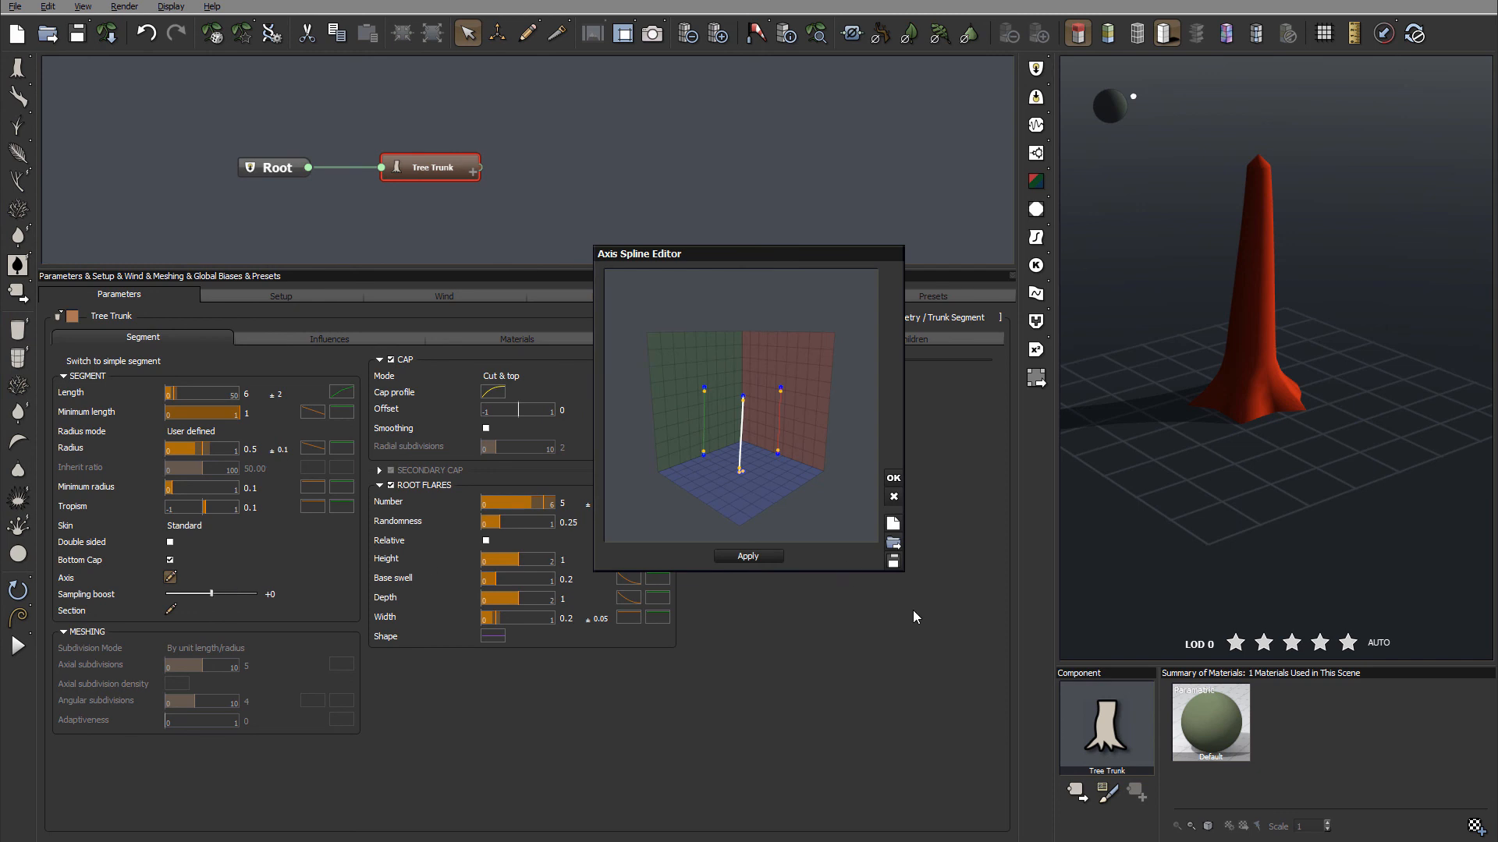
pyautogui.click(894, 497)
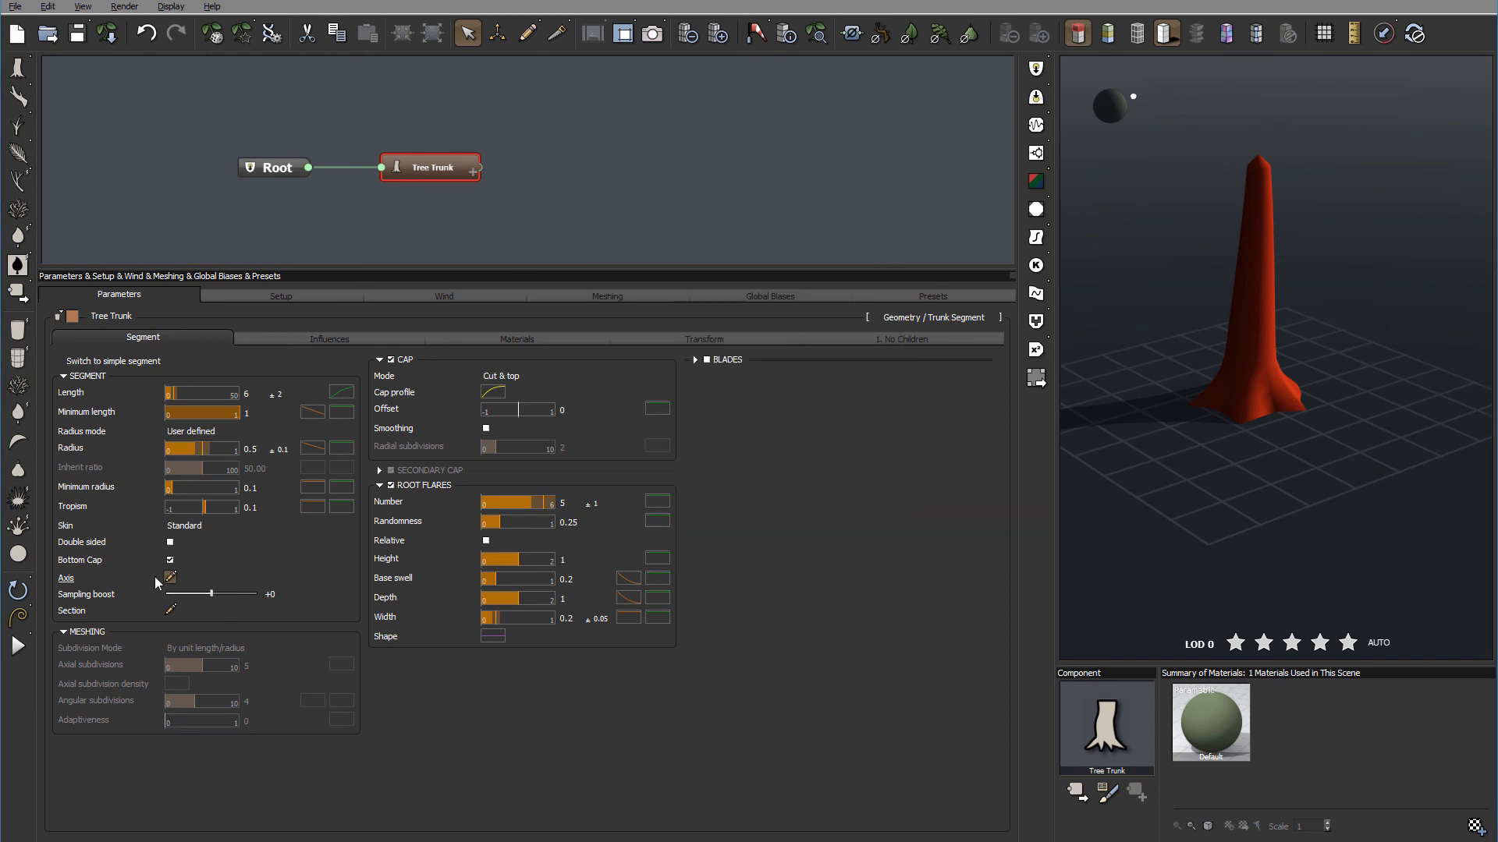
pyautogui.click(171, 579)
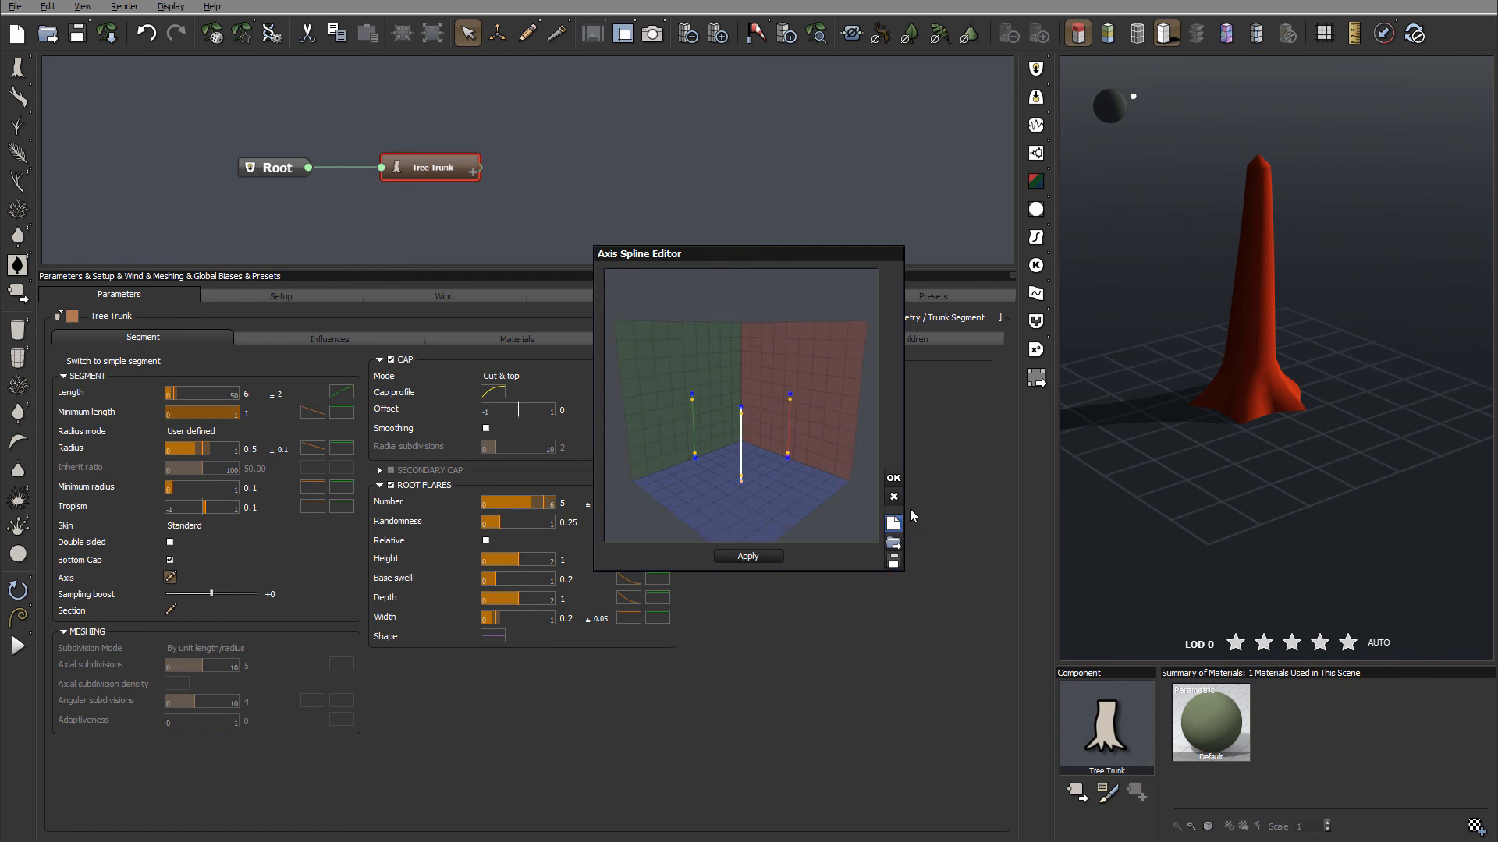
pyautogui.click(895, 478)
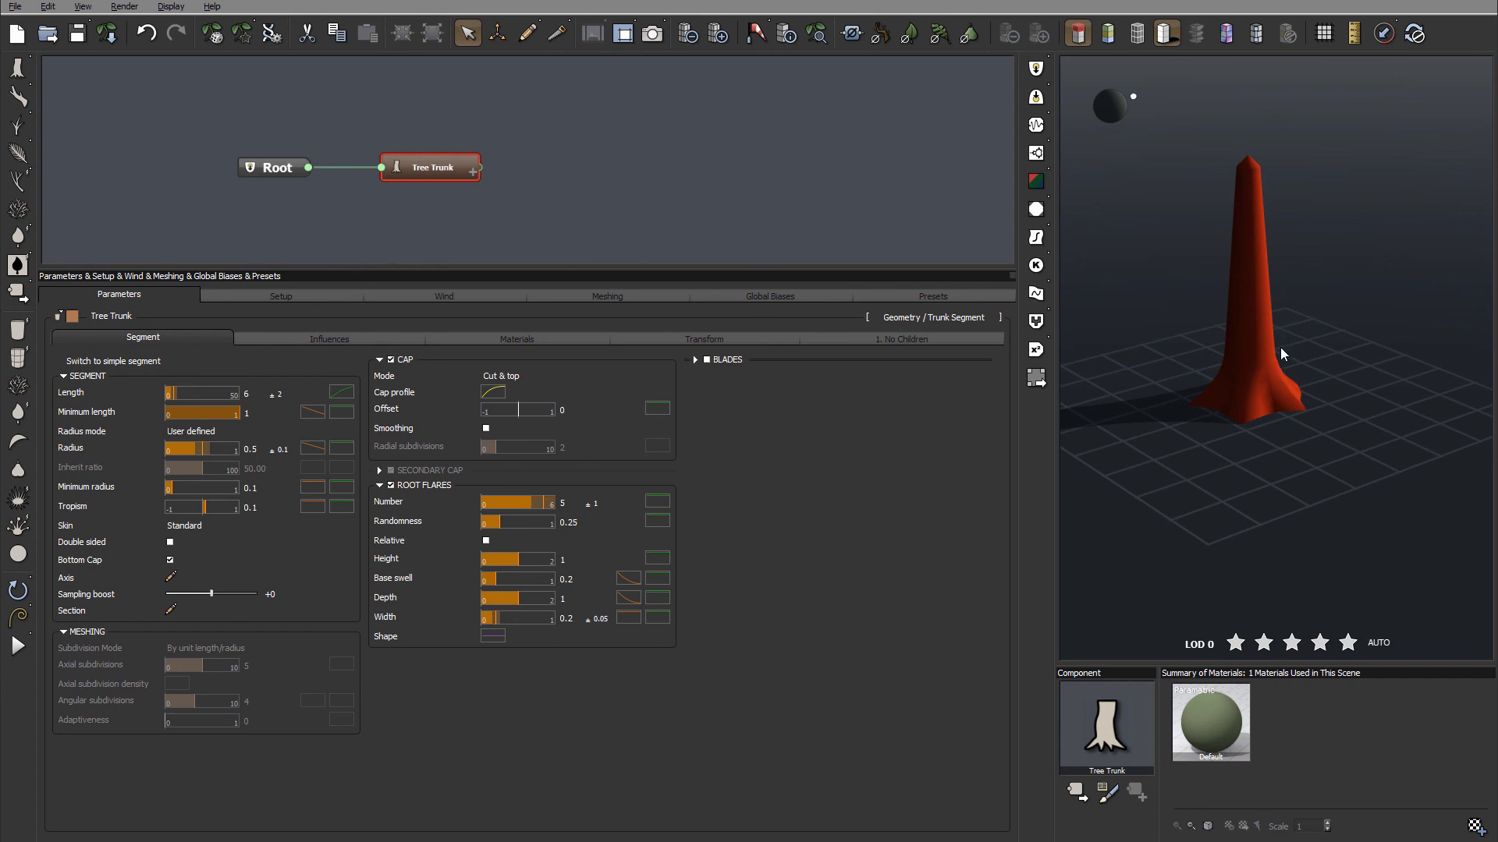
# Step: Open the trunk's section splines for editing and add nodes around the circular outline at its sides, bottom and diagonals
pyautogui.click(171, 610)
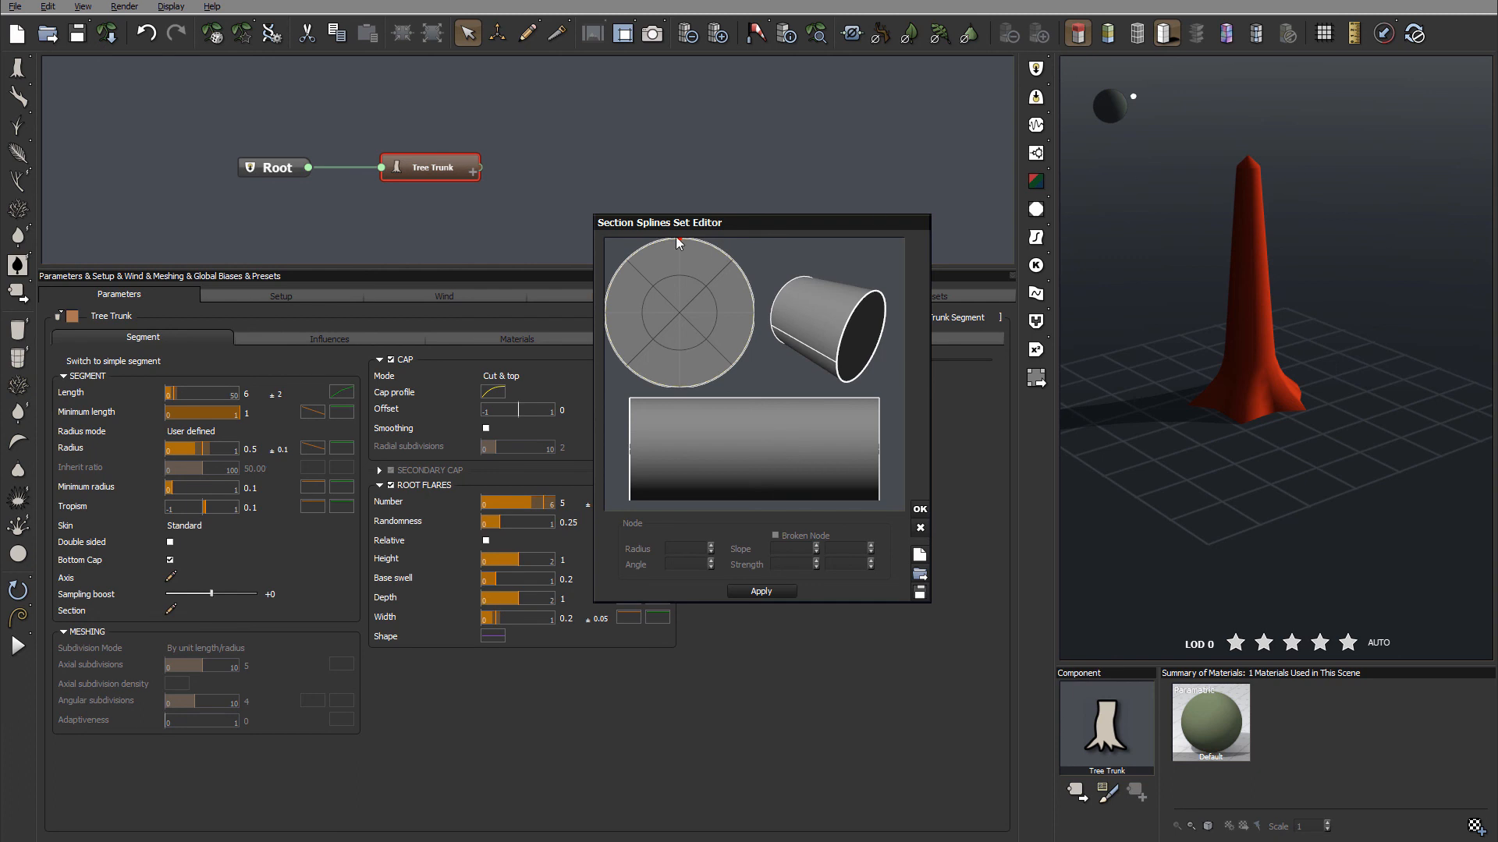
pyautogui.click(747, 316)
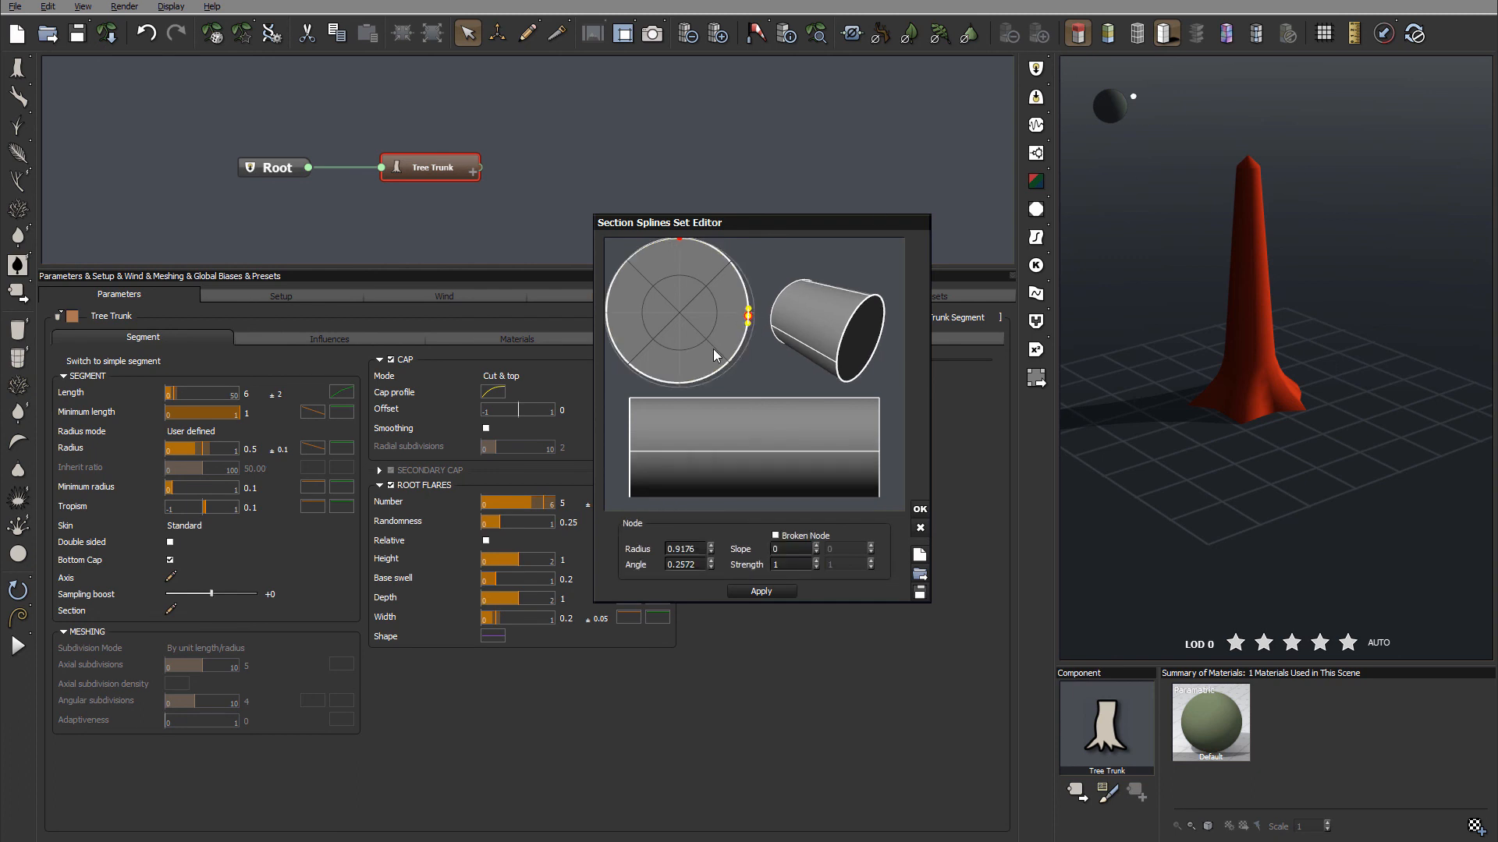
pyautogui.click(607, 315)
pyautogui.click(677, 379)
pyautogui.click(630, 260)
pyautogui.click(734, 263)
pyautogui.click(624, 361)
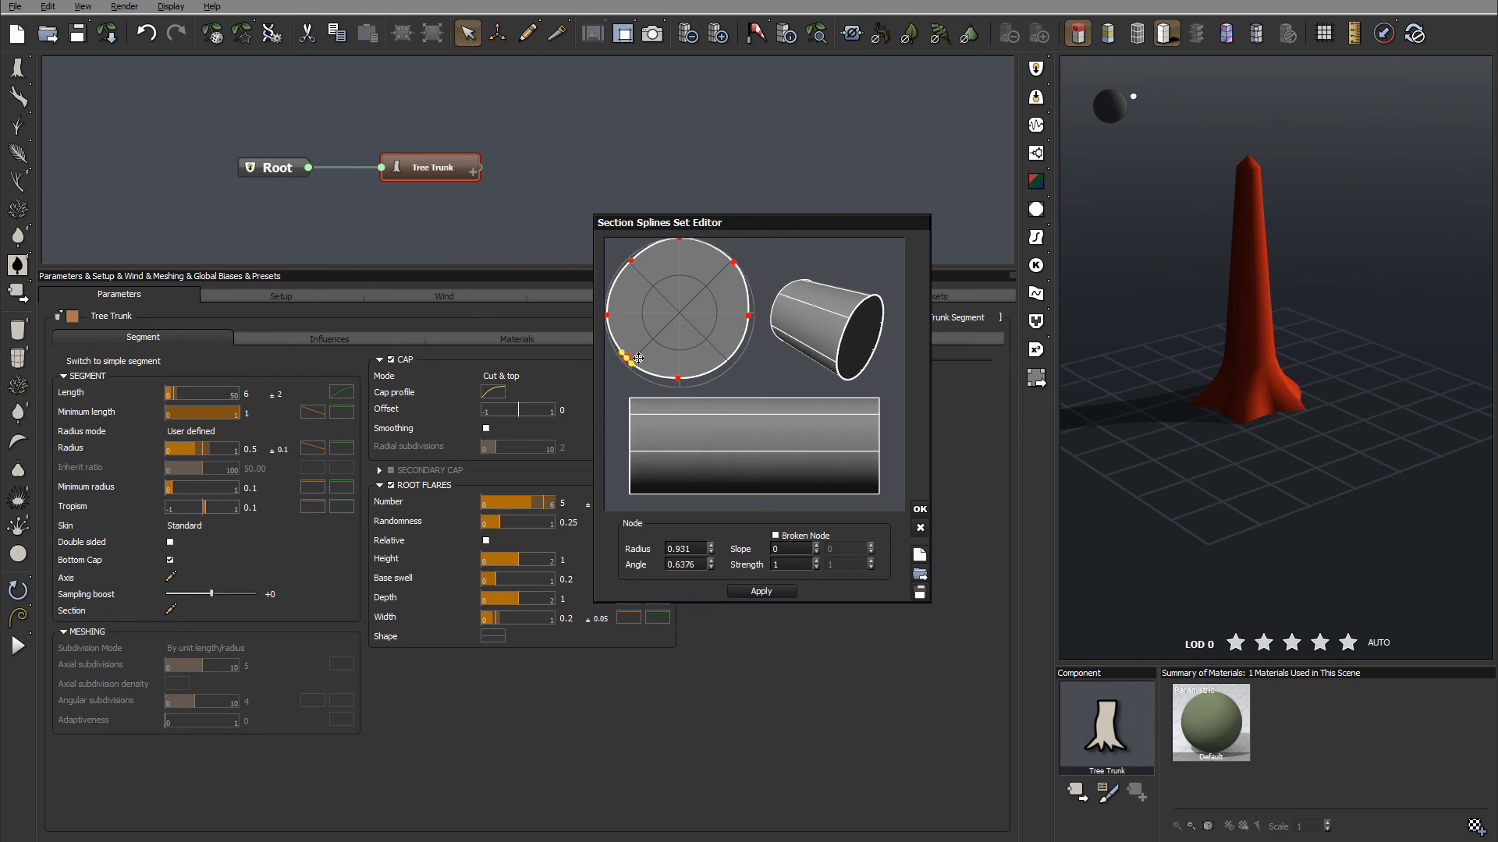
# Step: Pull the four diagonal nodes of the section inward to a radius of about 0.46, forming a four-lobed outline
pyautogui.moveTo(726, 363); pyautogui.dragTo(702, 341)
pyautogui.moveTo(631, 261); pyautogui.dragTo(705, 286)
pyautogui.moveTo(627, 358); pyautogui.dragTo(656, 334)
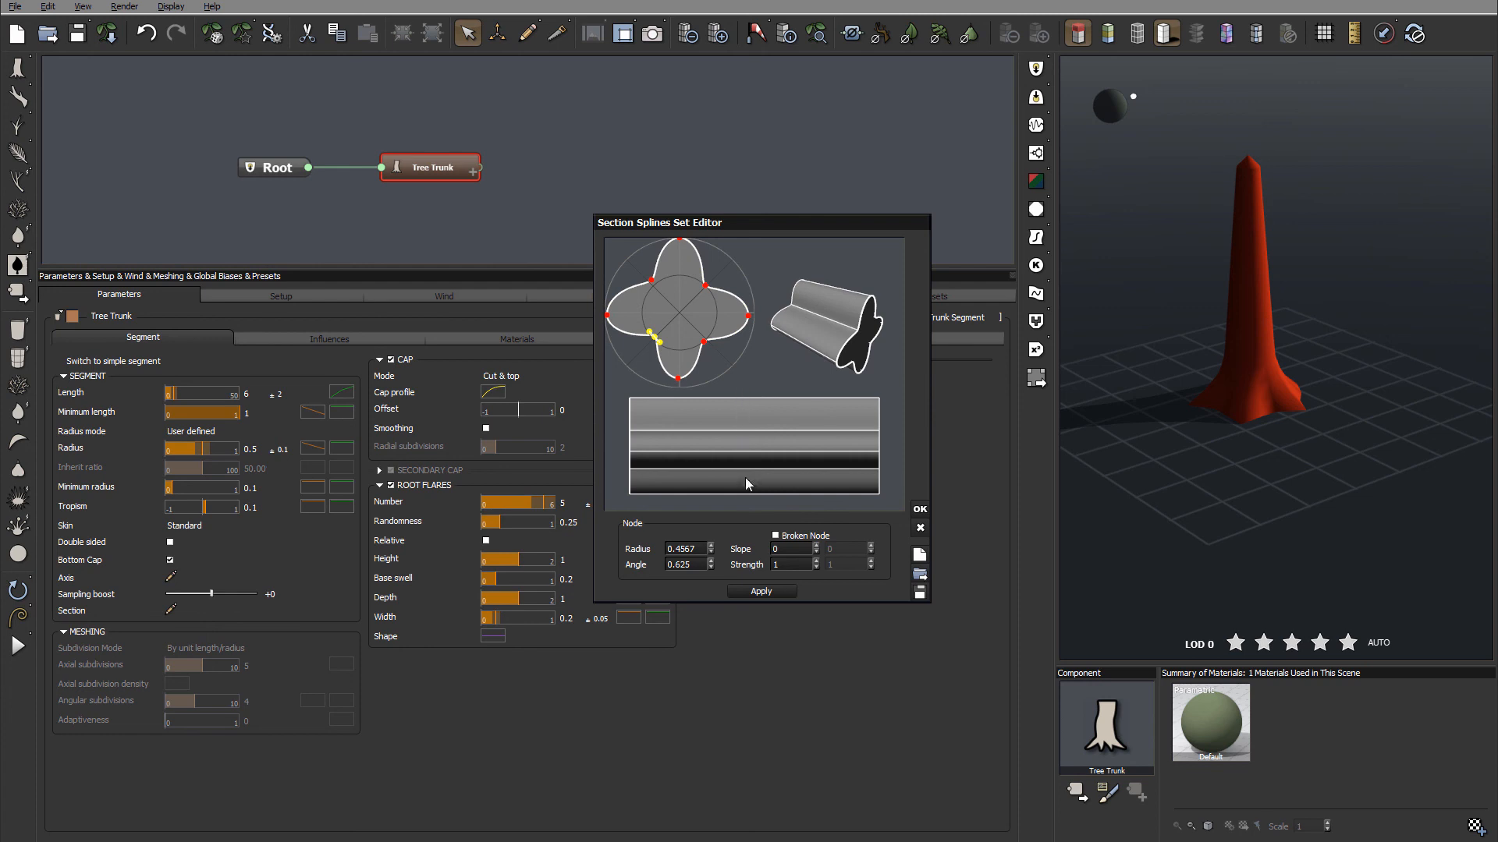
# Step: Add a second section partway along the trunk and move its four diagonal nodes outward to a radius of about 0.88
pyautogui.click(738, 398)
pyautogui.click(736, 416)
pyautogui.moveTo(659, 336); pyautogui.dragTo(637, 356)
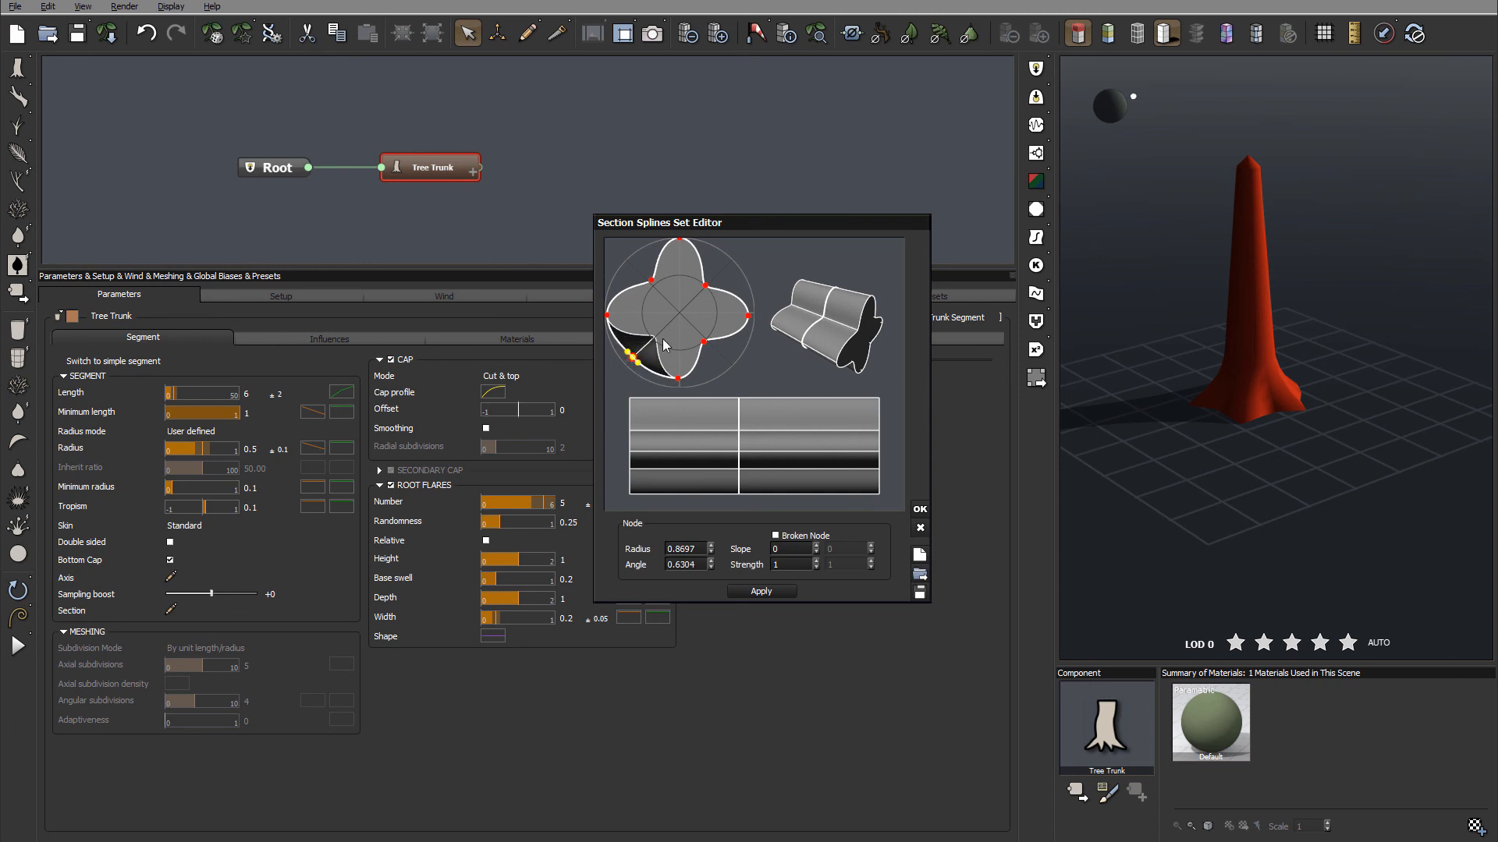
pyautogui.moveTo(705, 286); pyautogui.dragTo(633, 264)
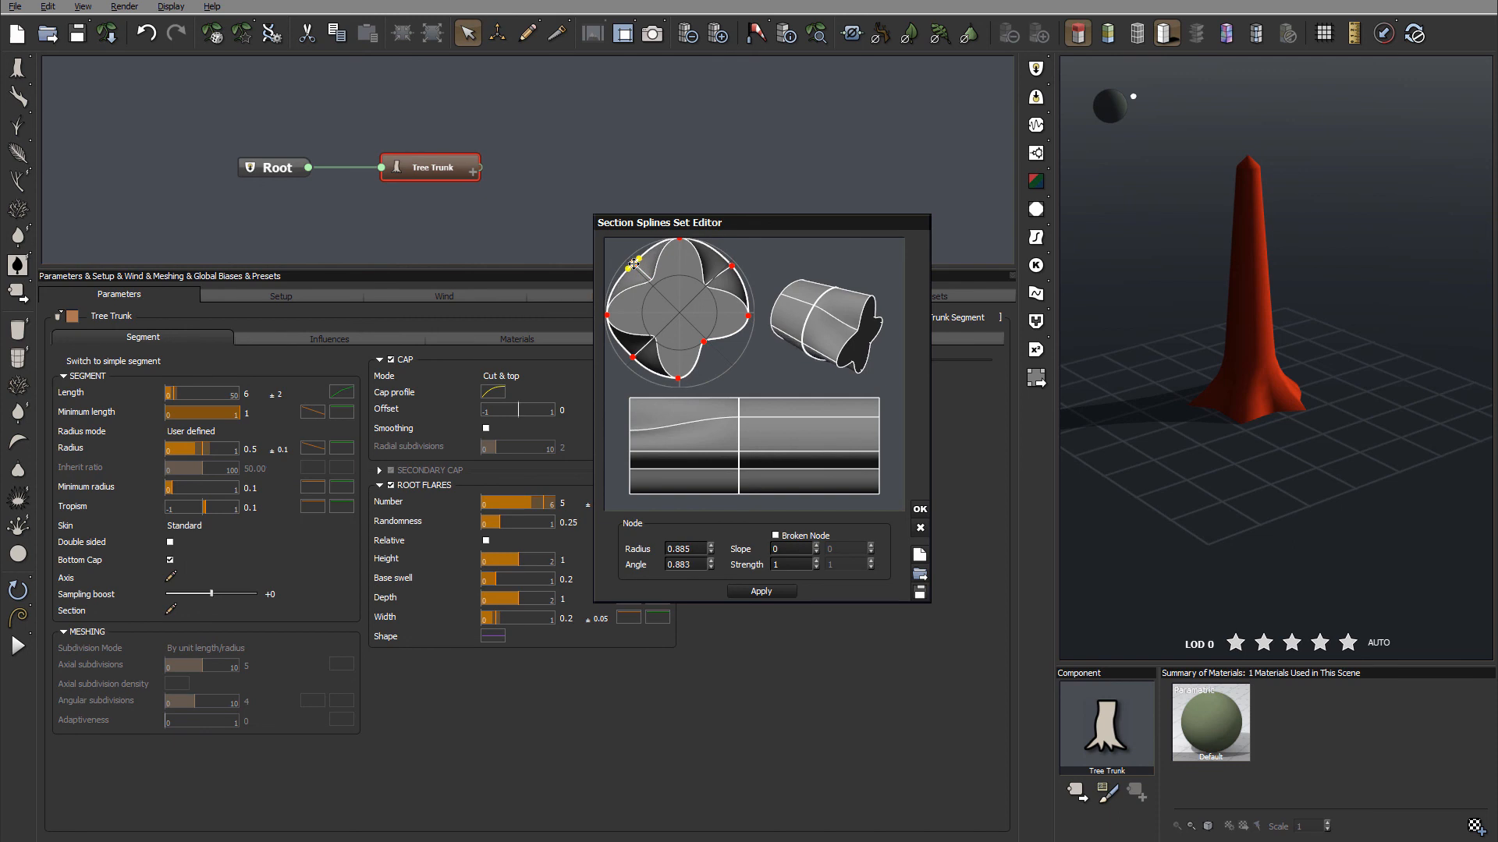
pyautogui.moveTo(705, 341); pyautogui.dragTo(724, 360)
# Step: Add a third section near the trunk's upper end, pull its four non-diagonal nodes inward to a radius of about 0.5, and accept the splines
pyautogui.click(832, 448)
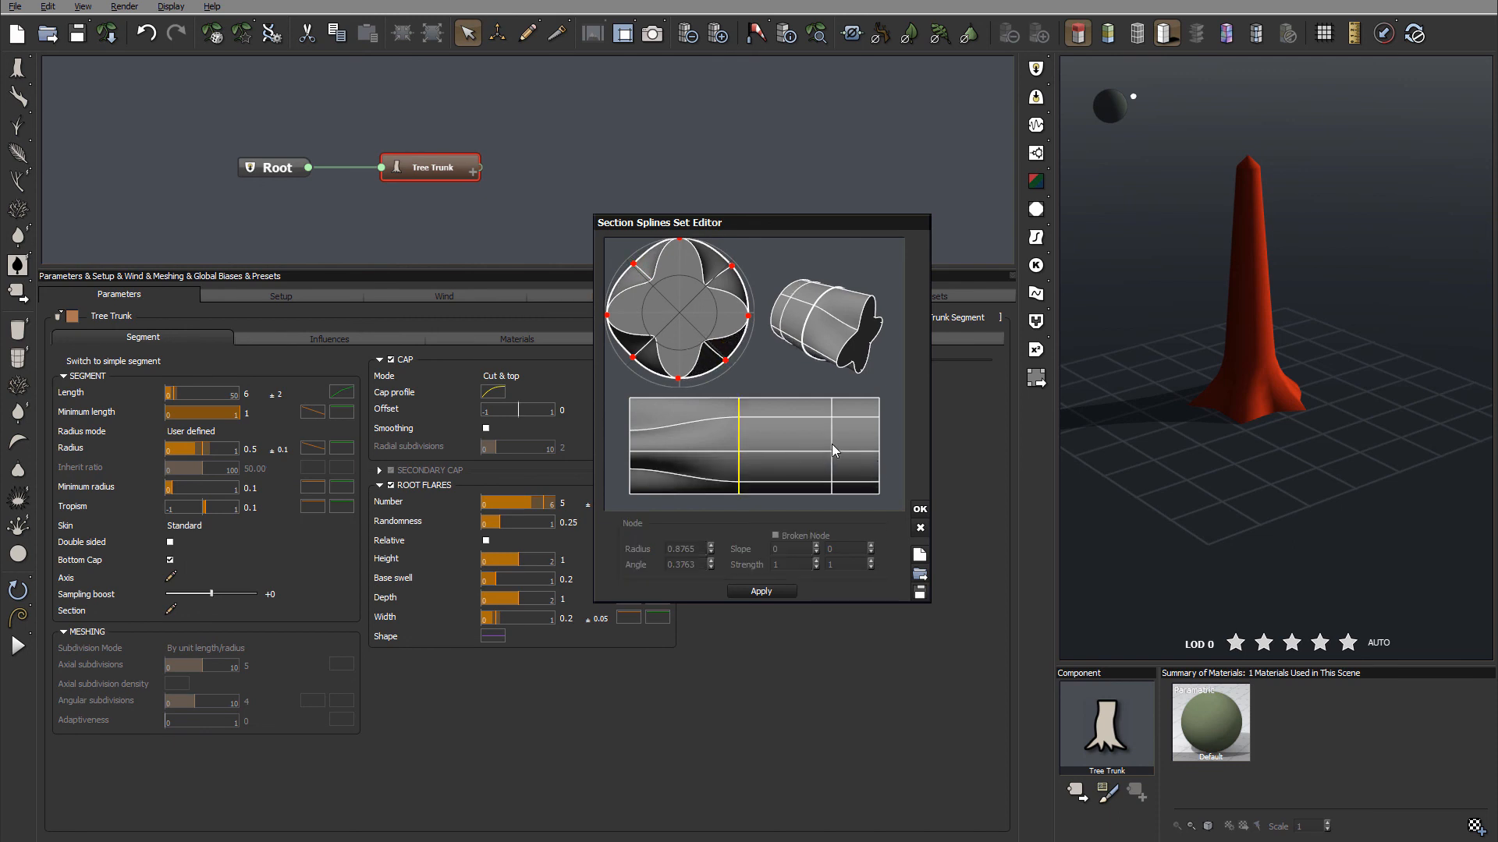
pyautogui.click(830, 440)
pyautogui.moveTo(681, 244); pyautogui.dragTo(679, 277)
pyautogui.moveTo(748, 316); pyautogui.dragTo(713, 311)
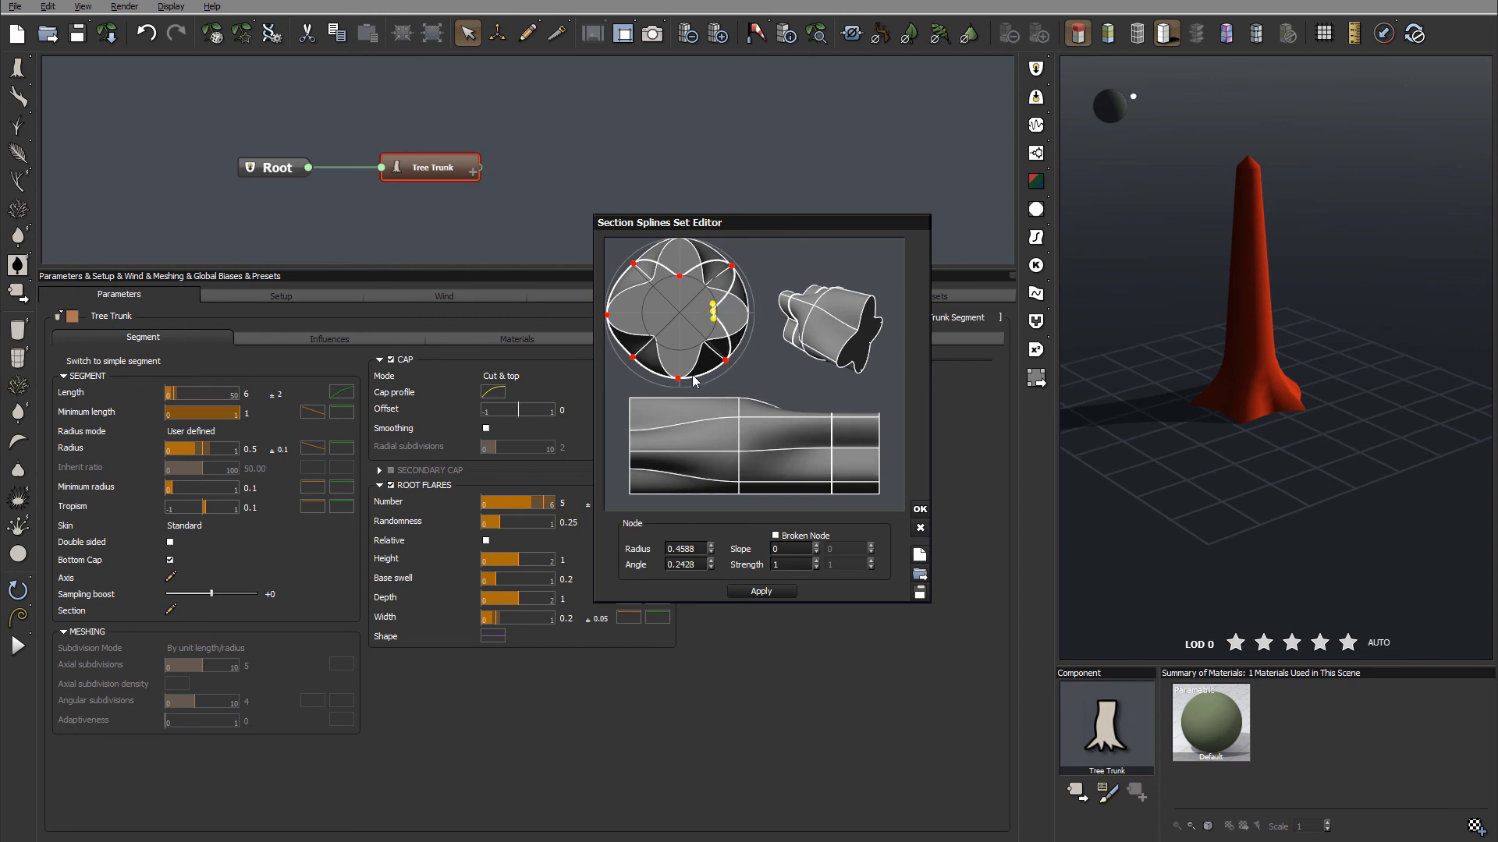
pyautogui.moveTo(678, 378); pyautogui.dragTo(642, 318)
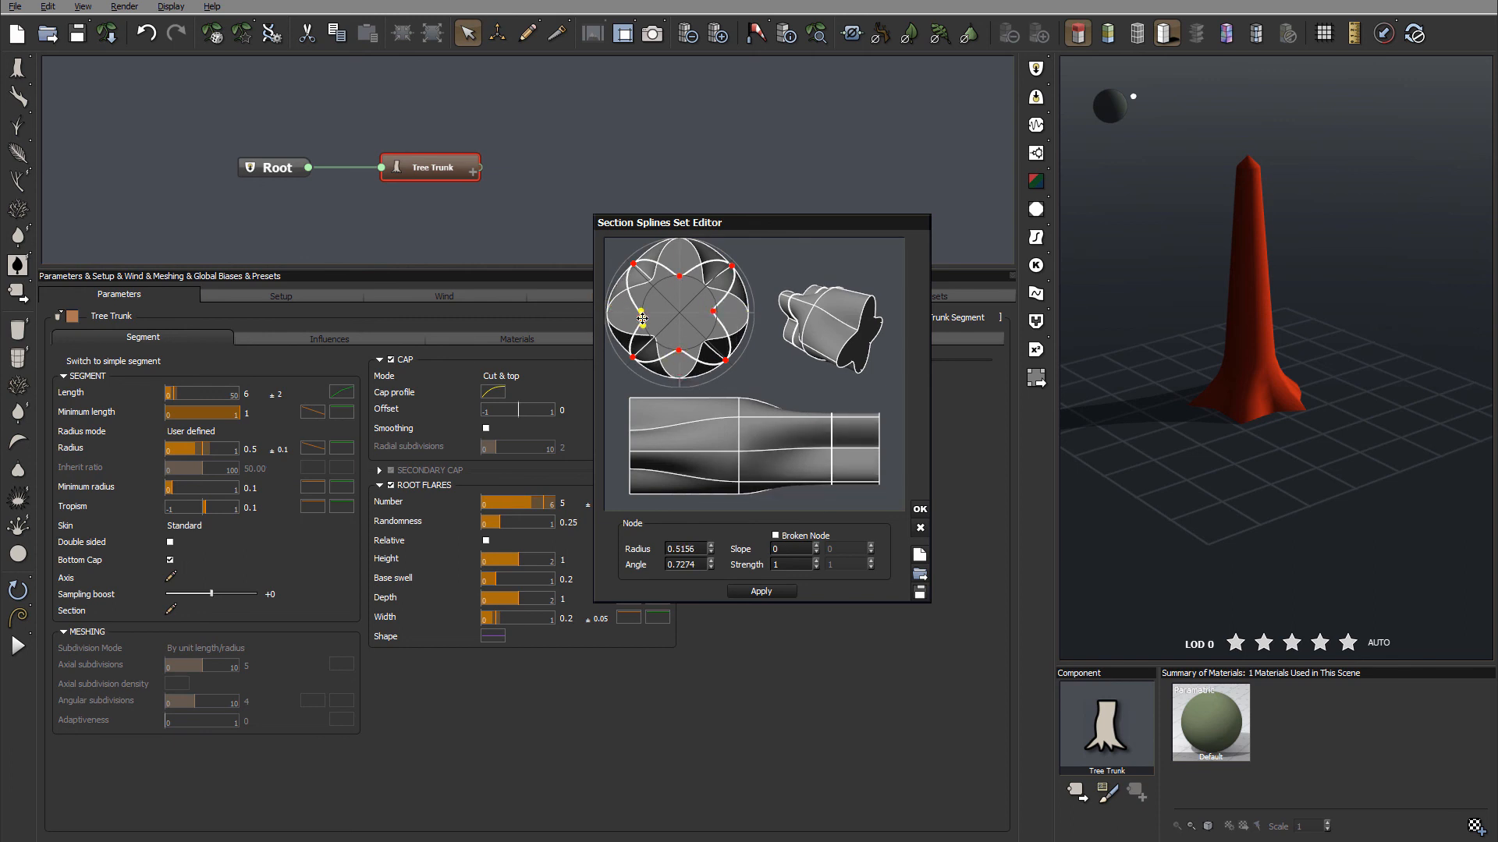
pyautogui.click(919, 508)
# Step: Reopen the section splines, pull the base section's four diagonal nodes inward to a radius of about 0.17, and accept
pyautogui.moveTo(1348, 326); pyautogui.dragTo(1228, 329)
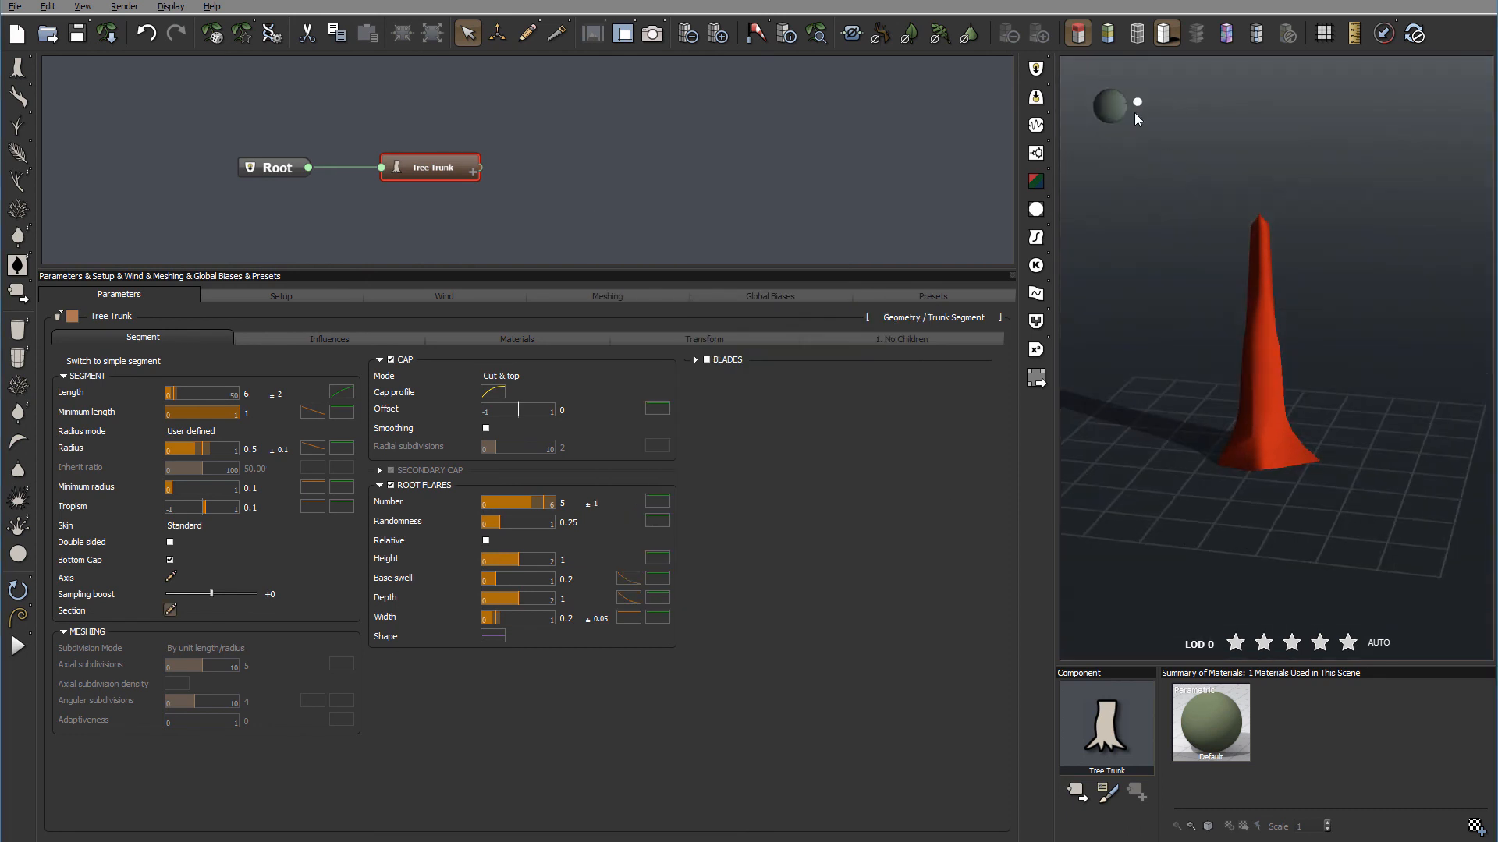
pyautogui.moveTo(1134, 99)
pyautogui.mouseDown()
pyautogui.moveTo(1095, 74)
pyautogui.moveTo(1100, 110)
pyautogui.moveTo(1139, 103)
pyautogui.mouseUp()
pyautogui.moveTo(1264, 357); pyautogui.dragTo(1297, 320)
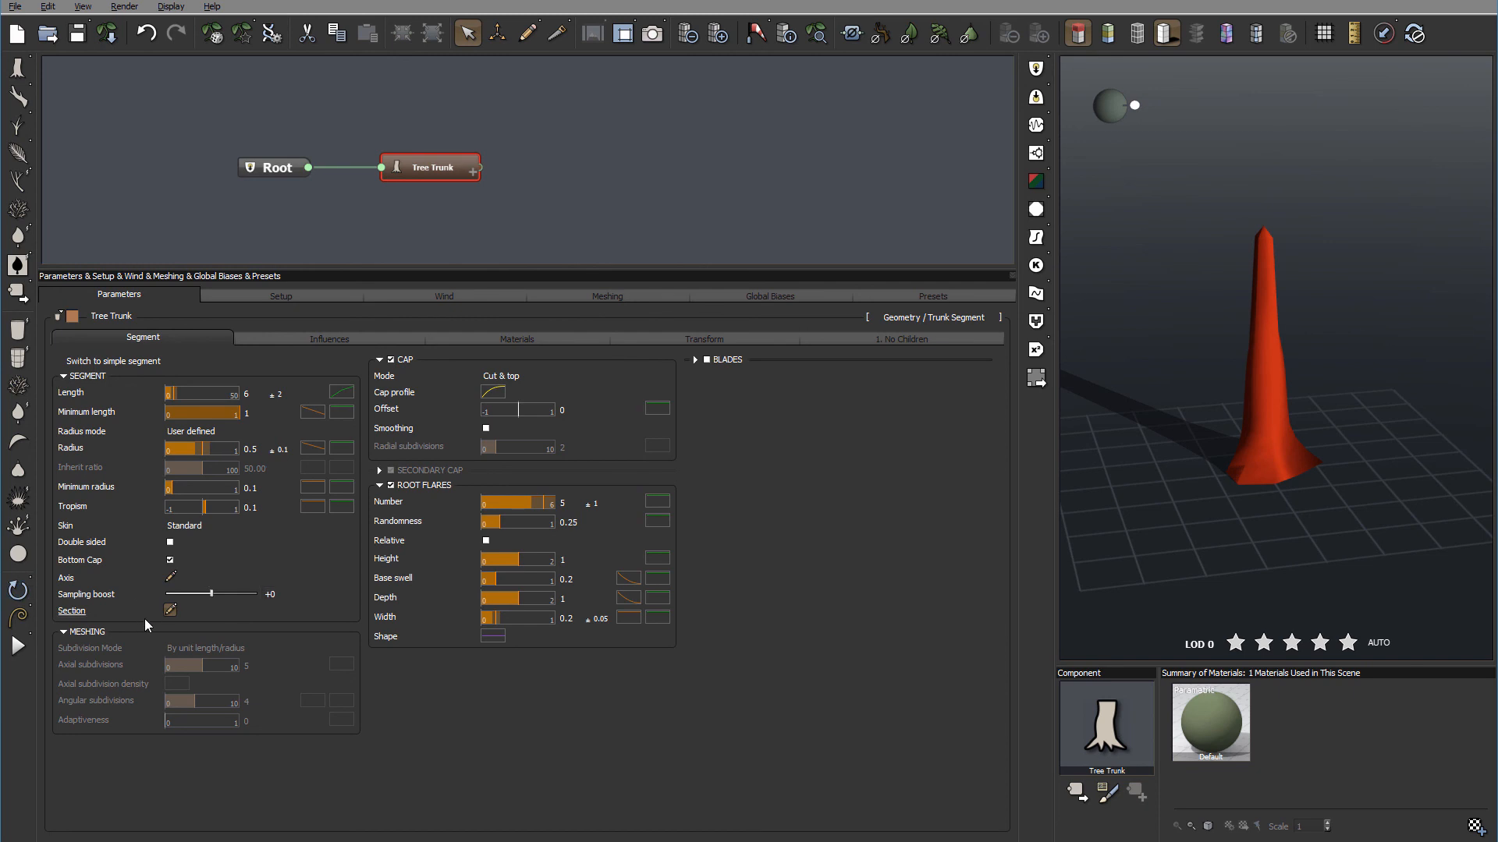
pyautogui.click(170, 610)
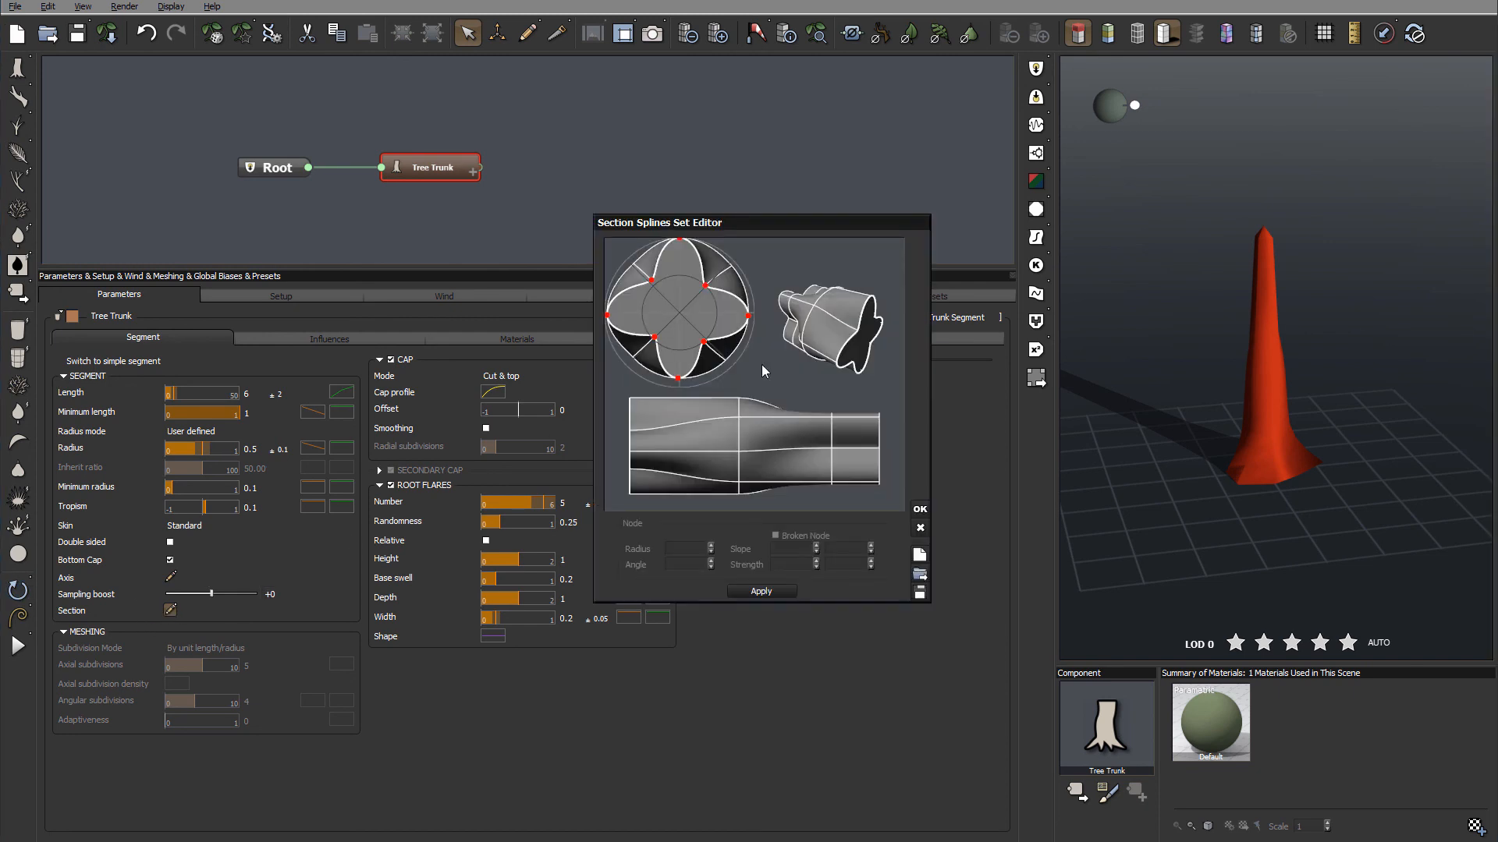
pyautogui.moveTo(704, 342); pyautogui.dragTo(672, 322)
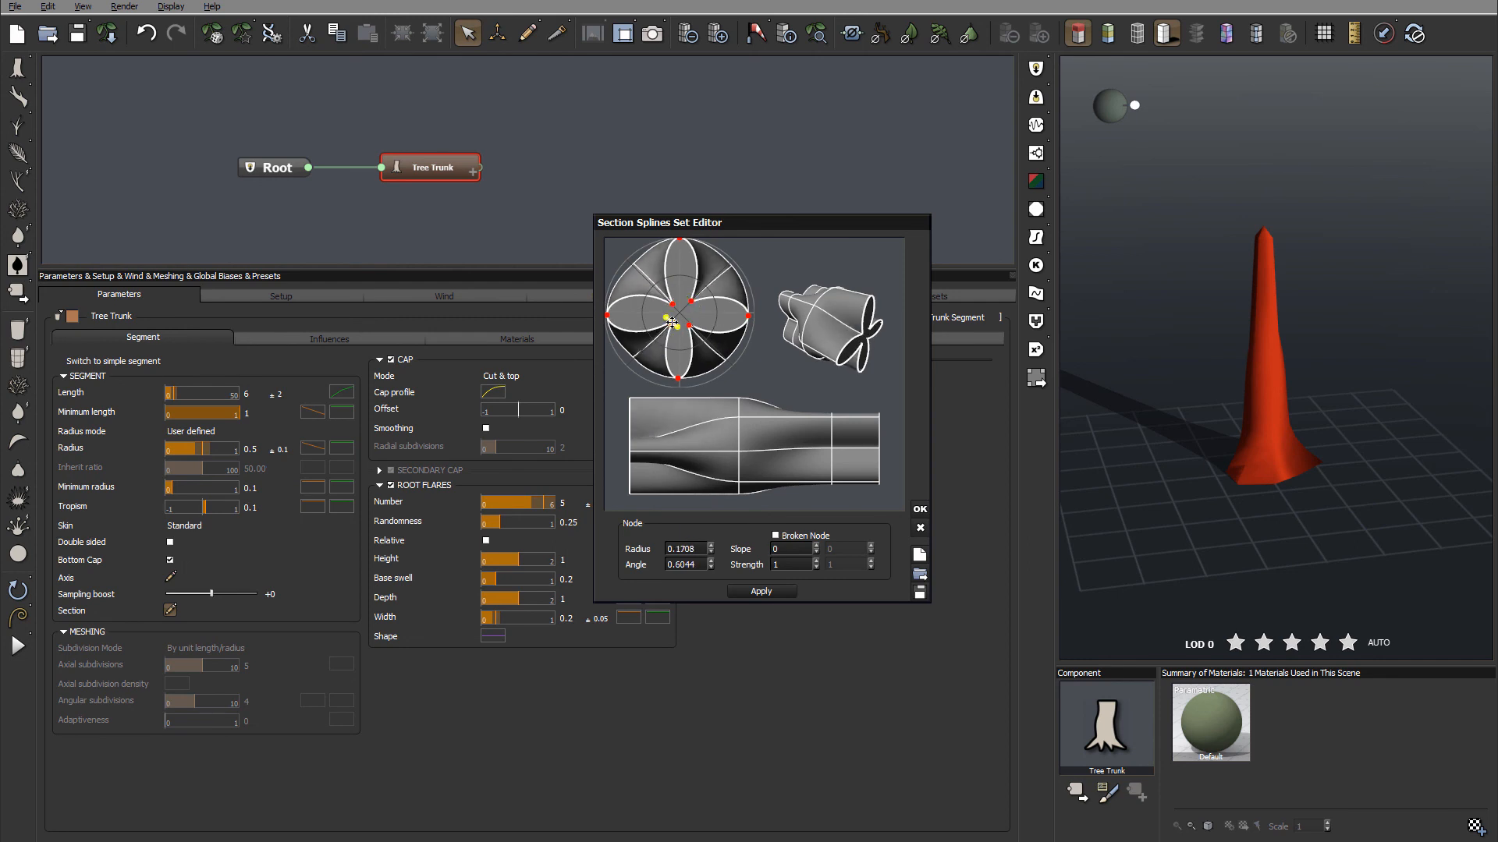
pyautogui.click(919, 509)
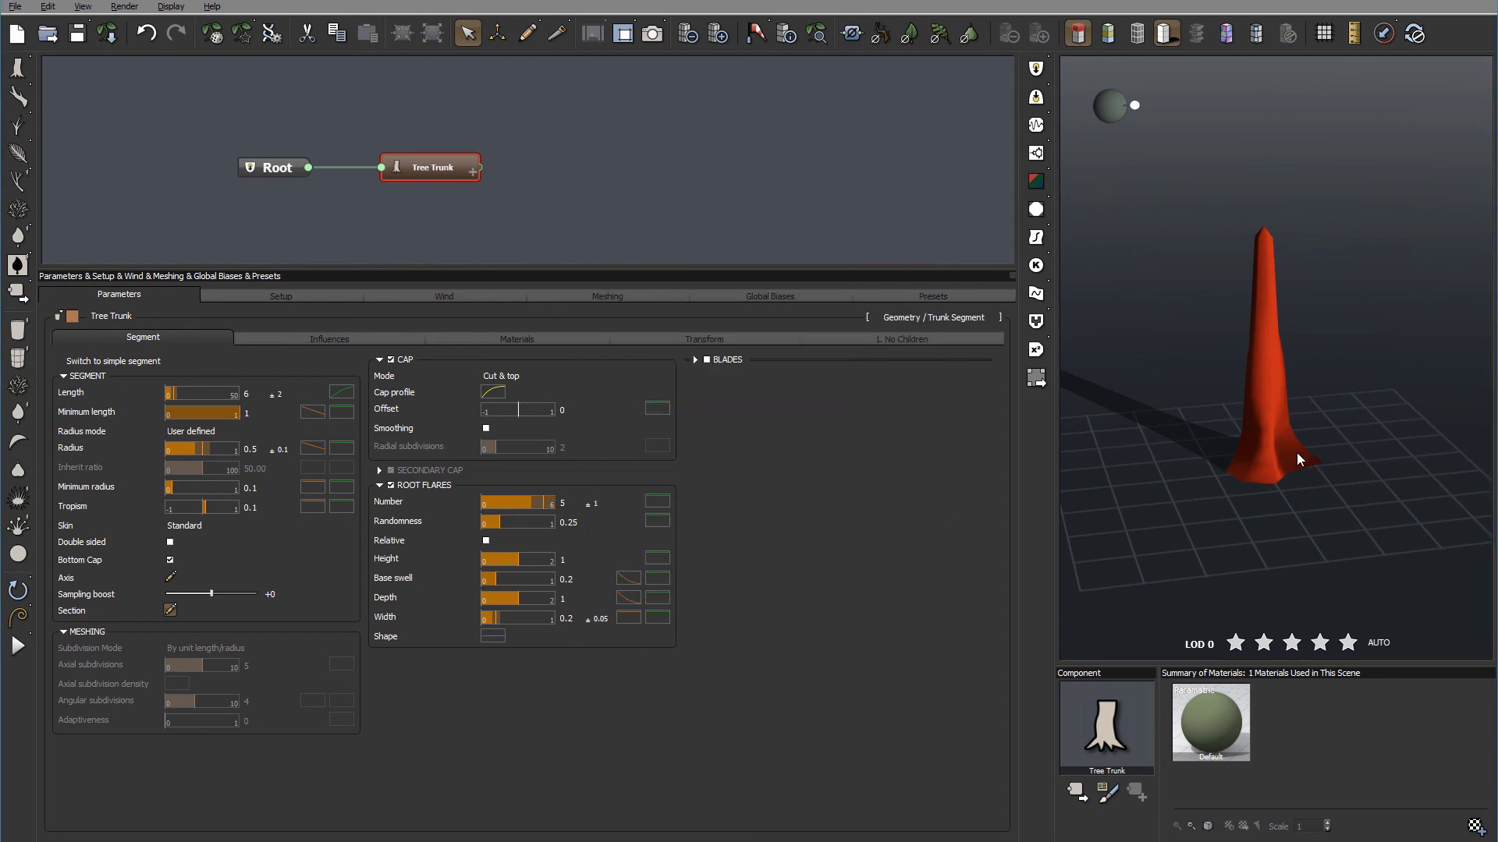
# Step: Examine the trunk's base and overall silhouette from several angles and distances to see how the section splines shape it
pyautogui.moveTo(1311, 451); pyautogui.dragTo(1260, 442)
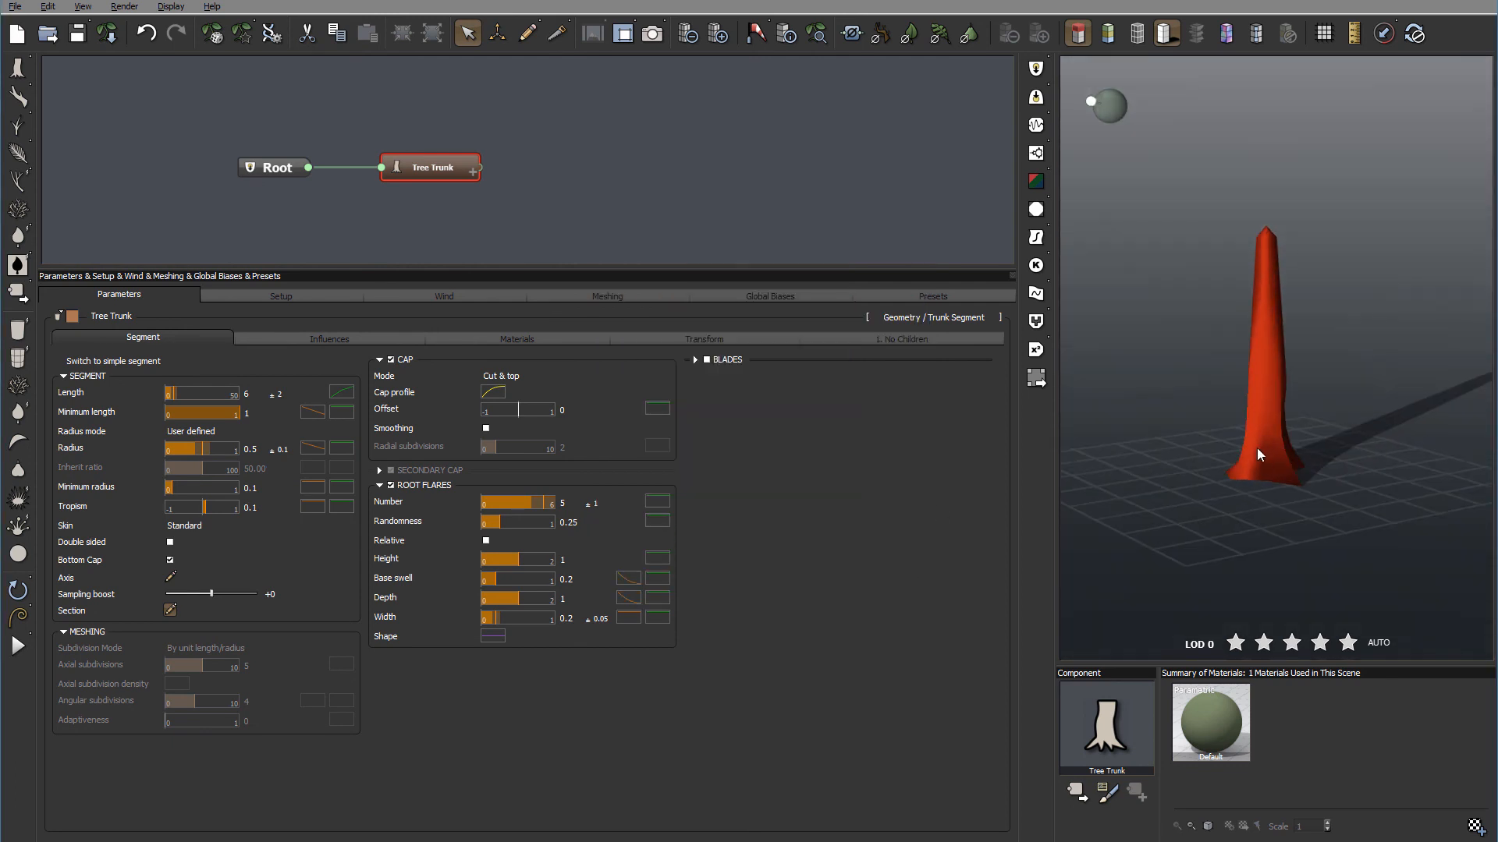
pyautogui.moveTo(1363, 480); pyautogui.dragTo(1189, 493)
pyautogui.moveTo(1275, 454)
pyautogui.mouseDown()
pyautogui.moveTo(1295, 499)
pyautogui.moveTo(1251, 482)
pyautogui.moveTo(1274, 495)
pyautogui.moveTo(1295, 473)
pyautogui.mouseUp()
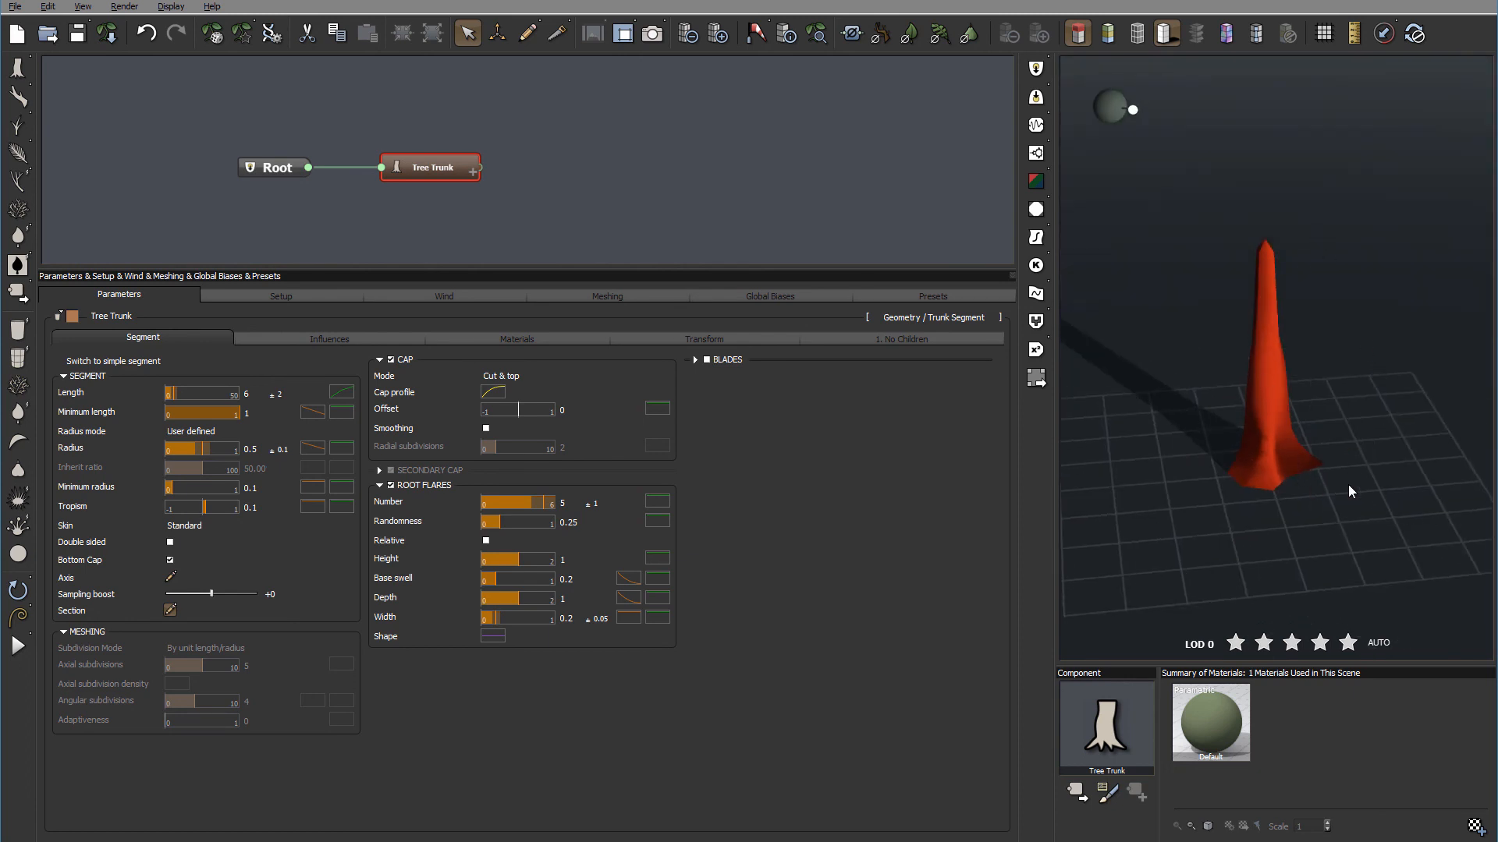
pyautogui.moveTo(1327, 418); pyautogui.dragTo(1258, 493)
pyautogui.scroll(6, 1285, 494)
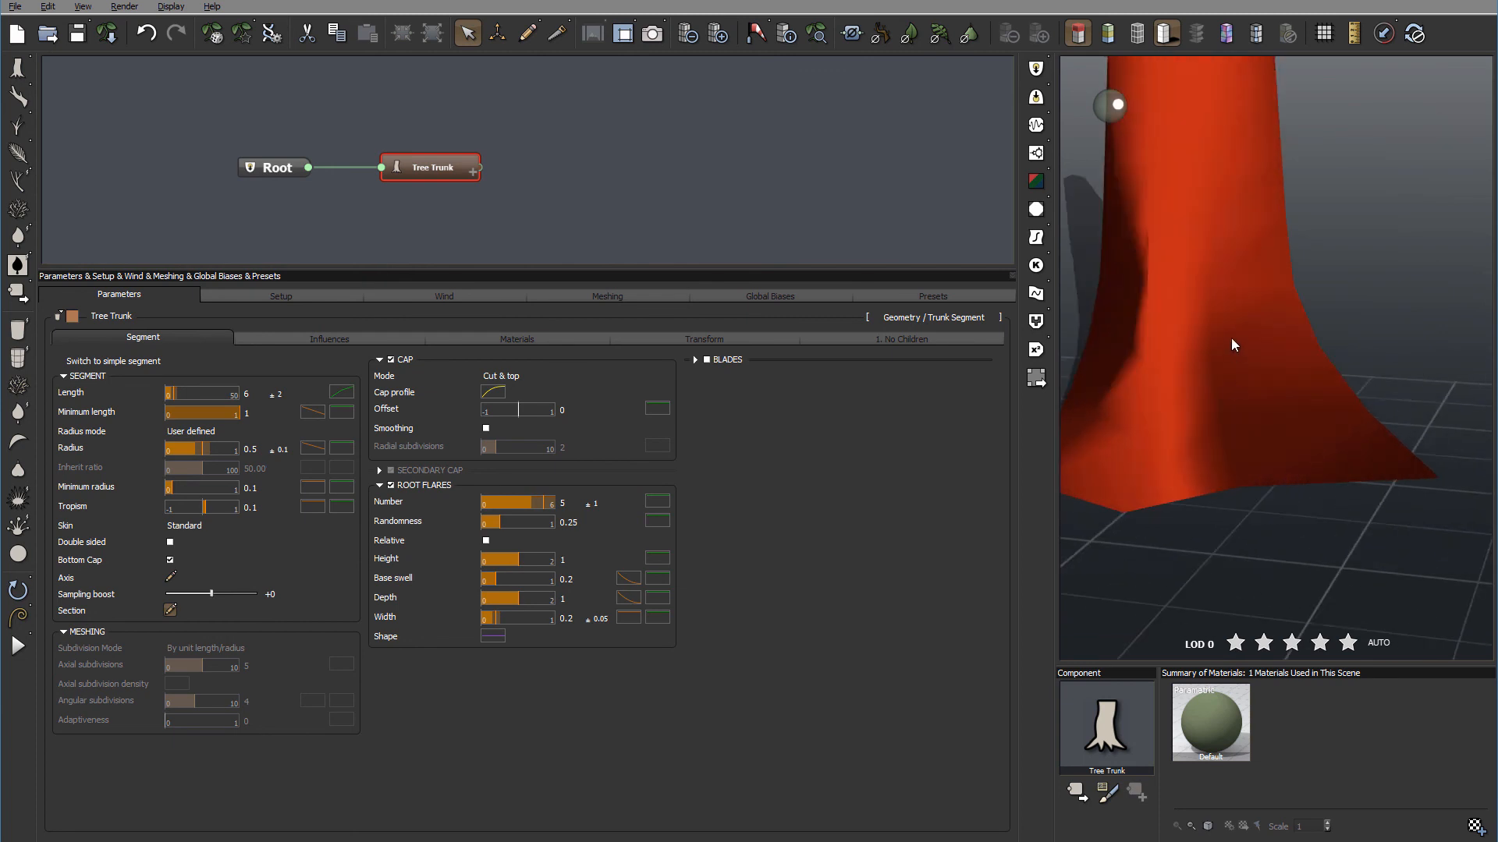
pyautogui.scroll(-8, 1319, 493)
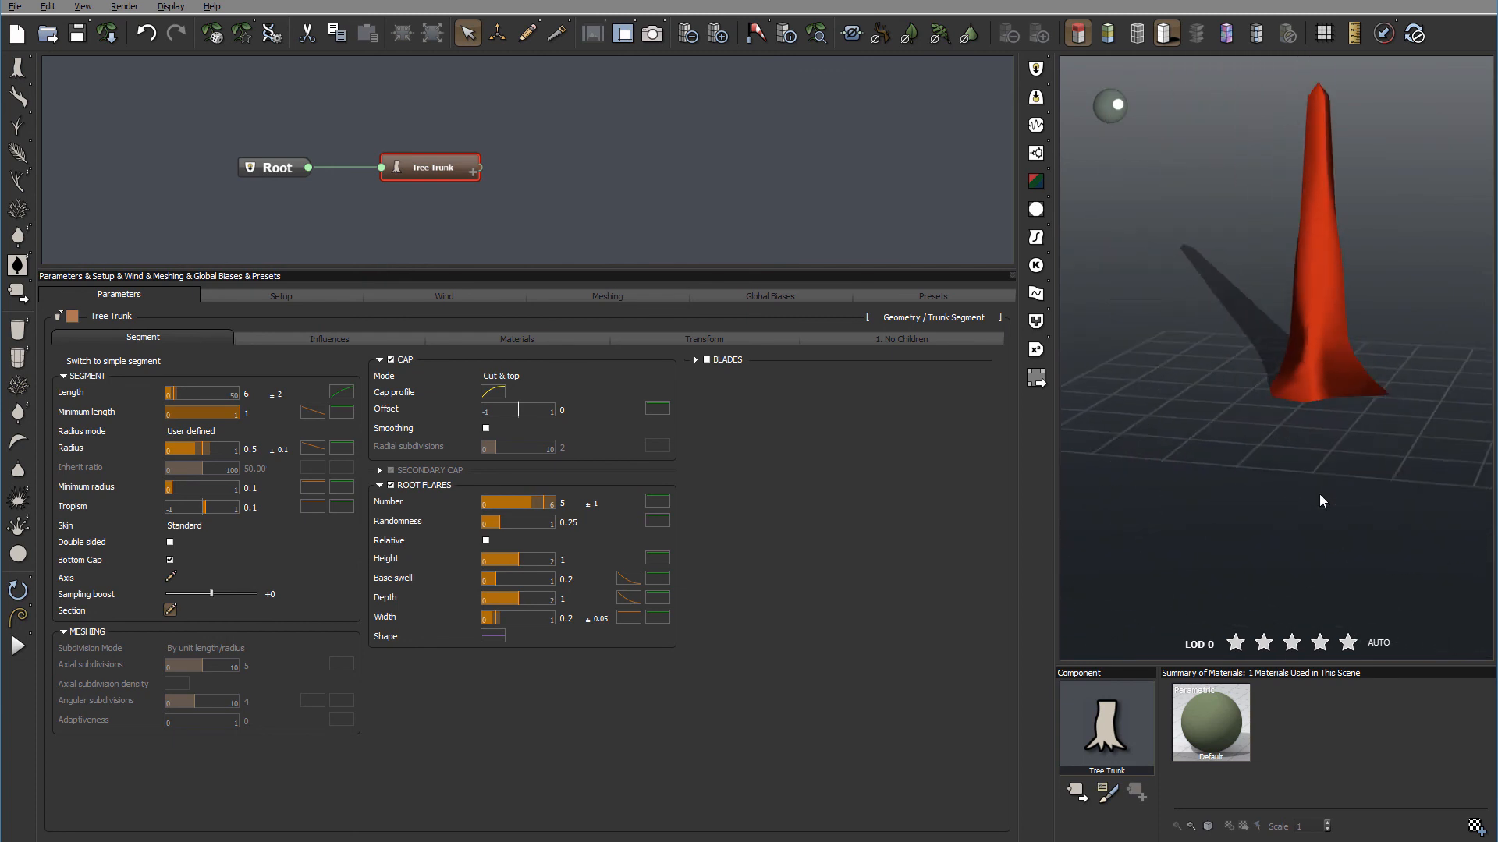
pyautogui.scroll(2, 1404, 292)
pyautogui.moveTo(1398, 264); pyautogui.dragTo(1288, 466)
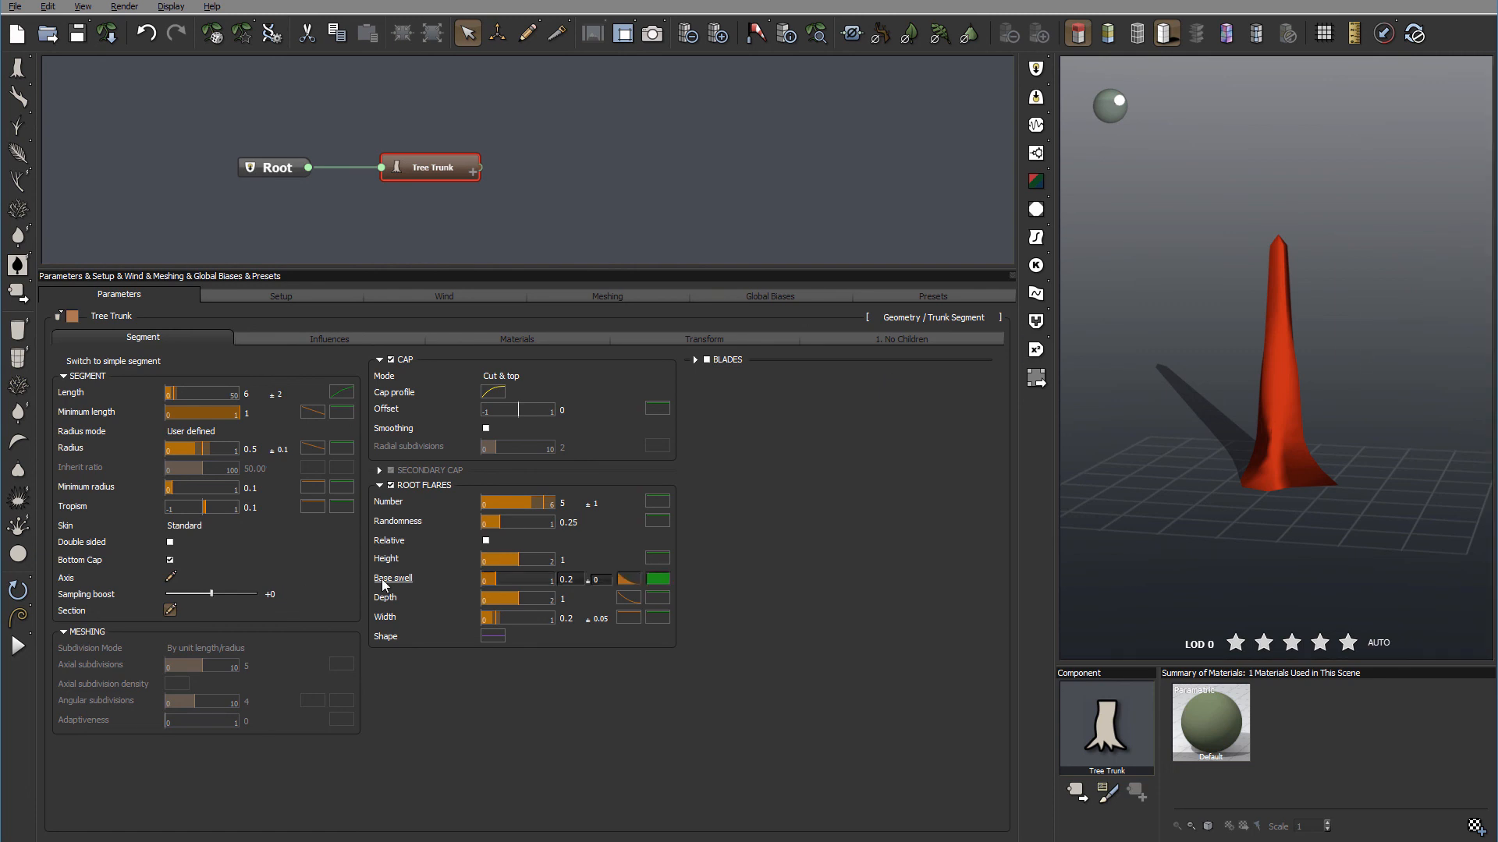
# Step: Reset the trunk's section splines to the default and accept the change
pyautogui.click(170, 610)
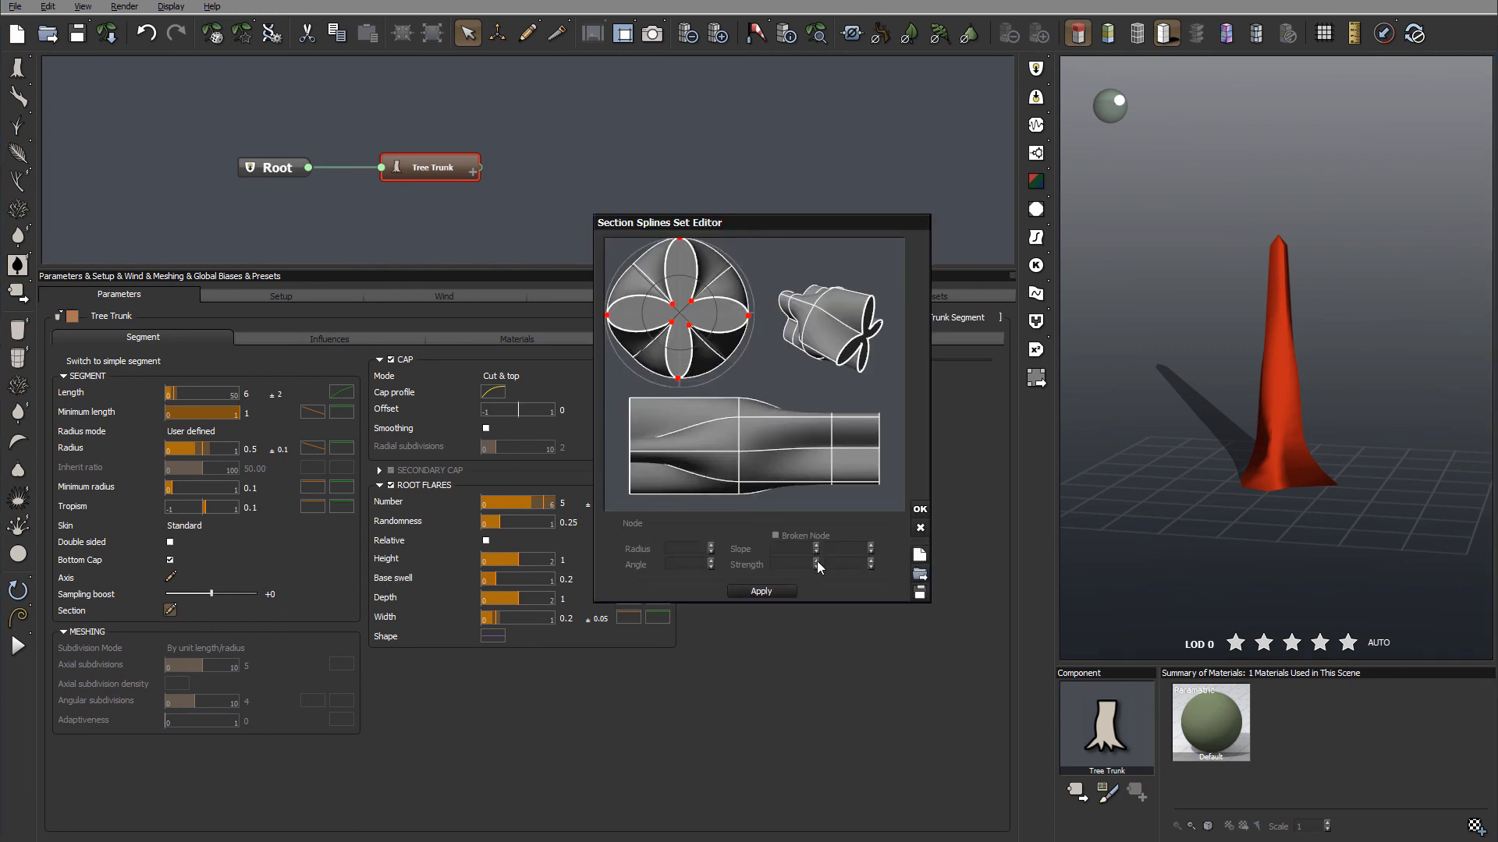
pyautogui.click(918, 555)
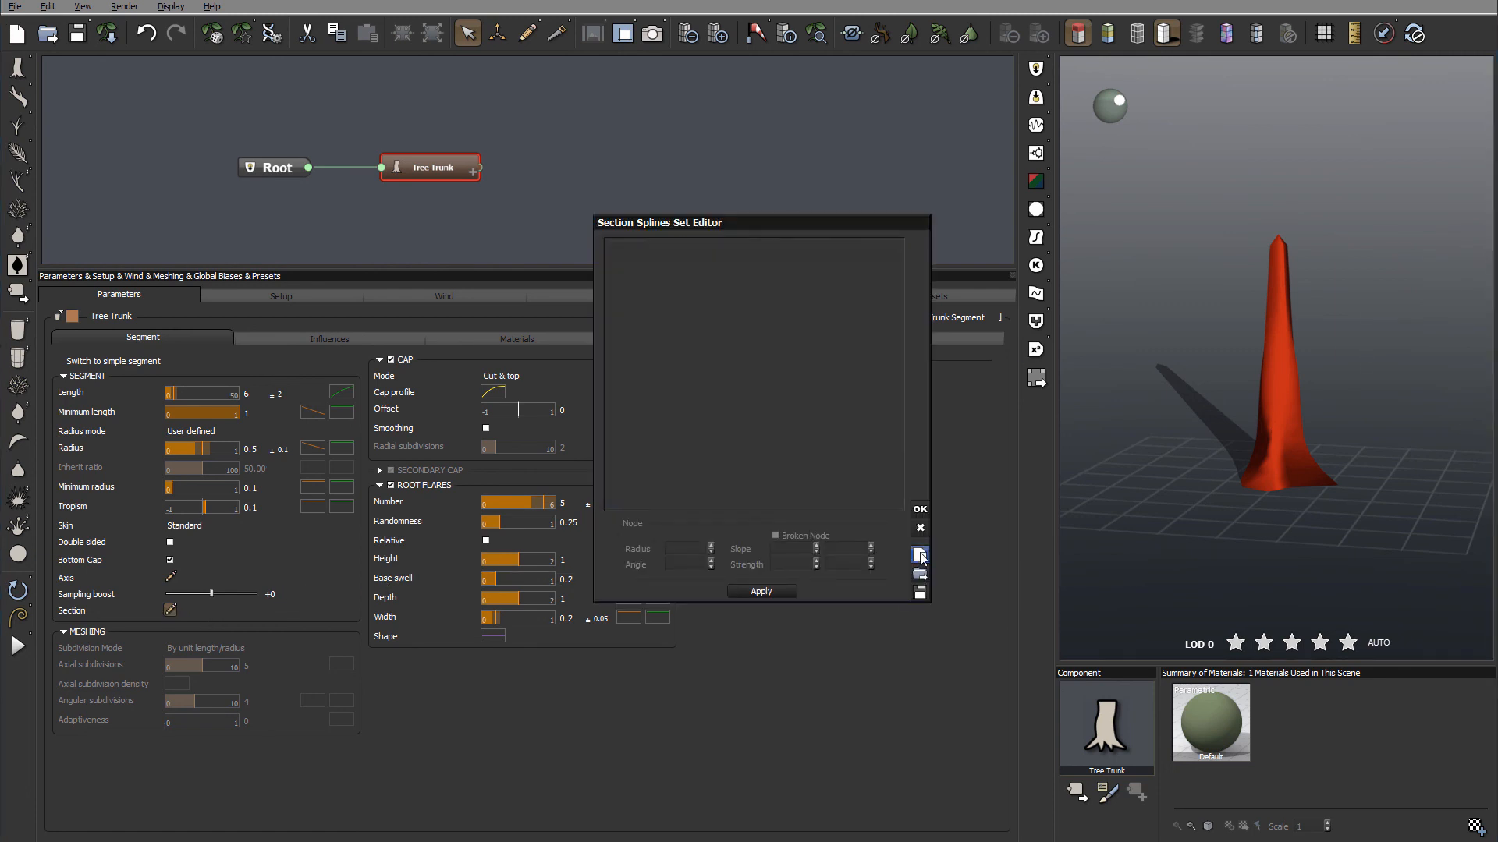
pyautogui.click(920, 508)
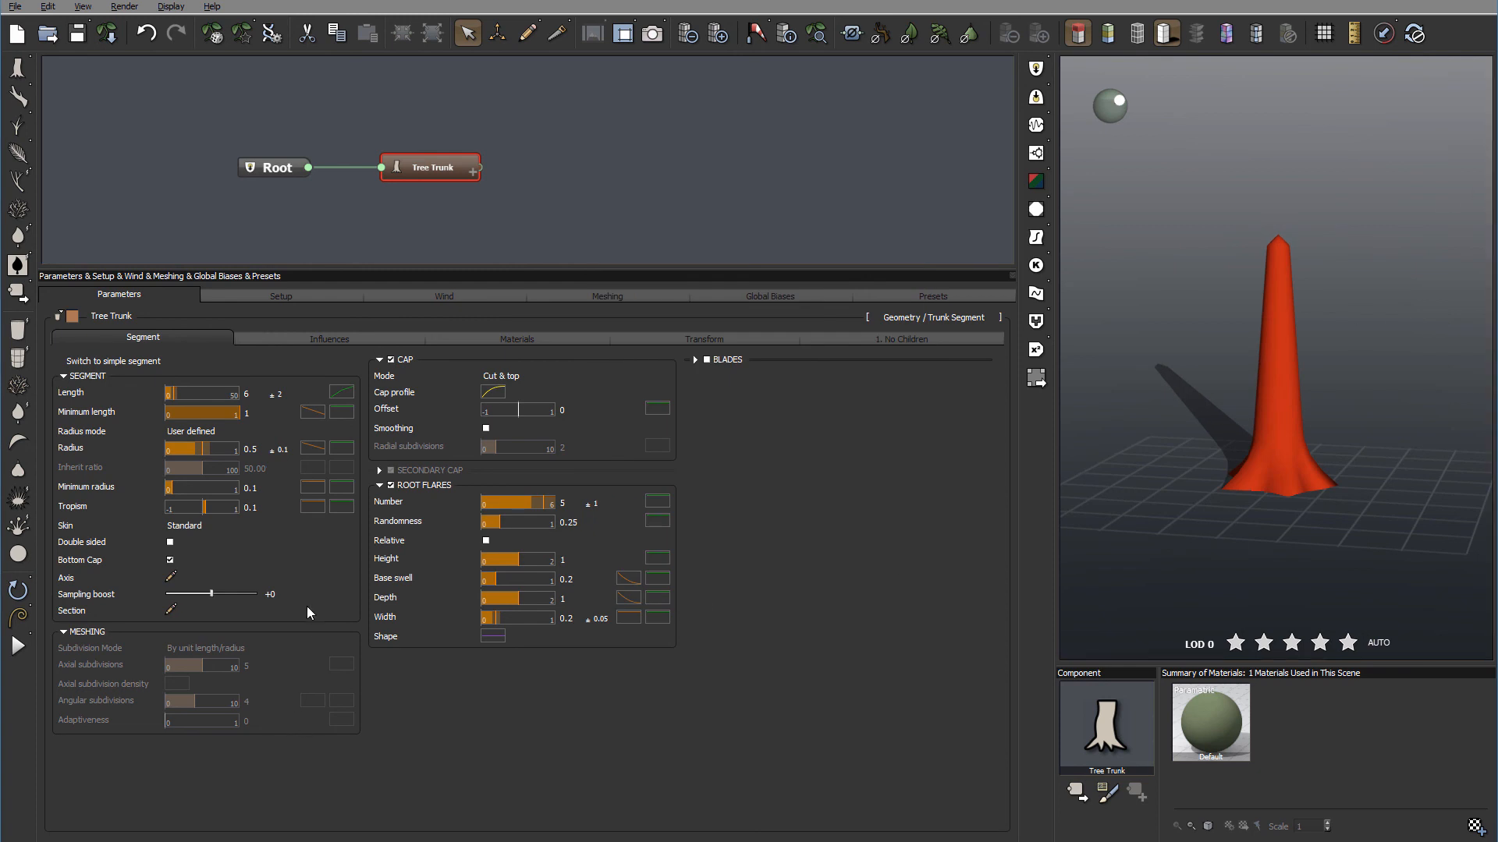